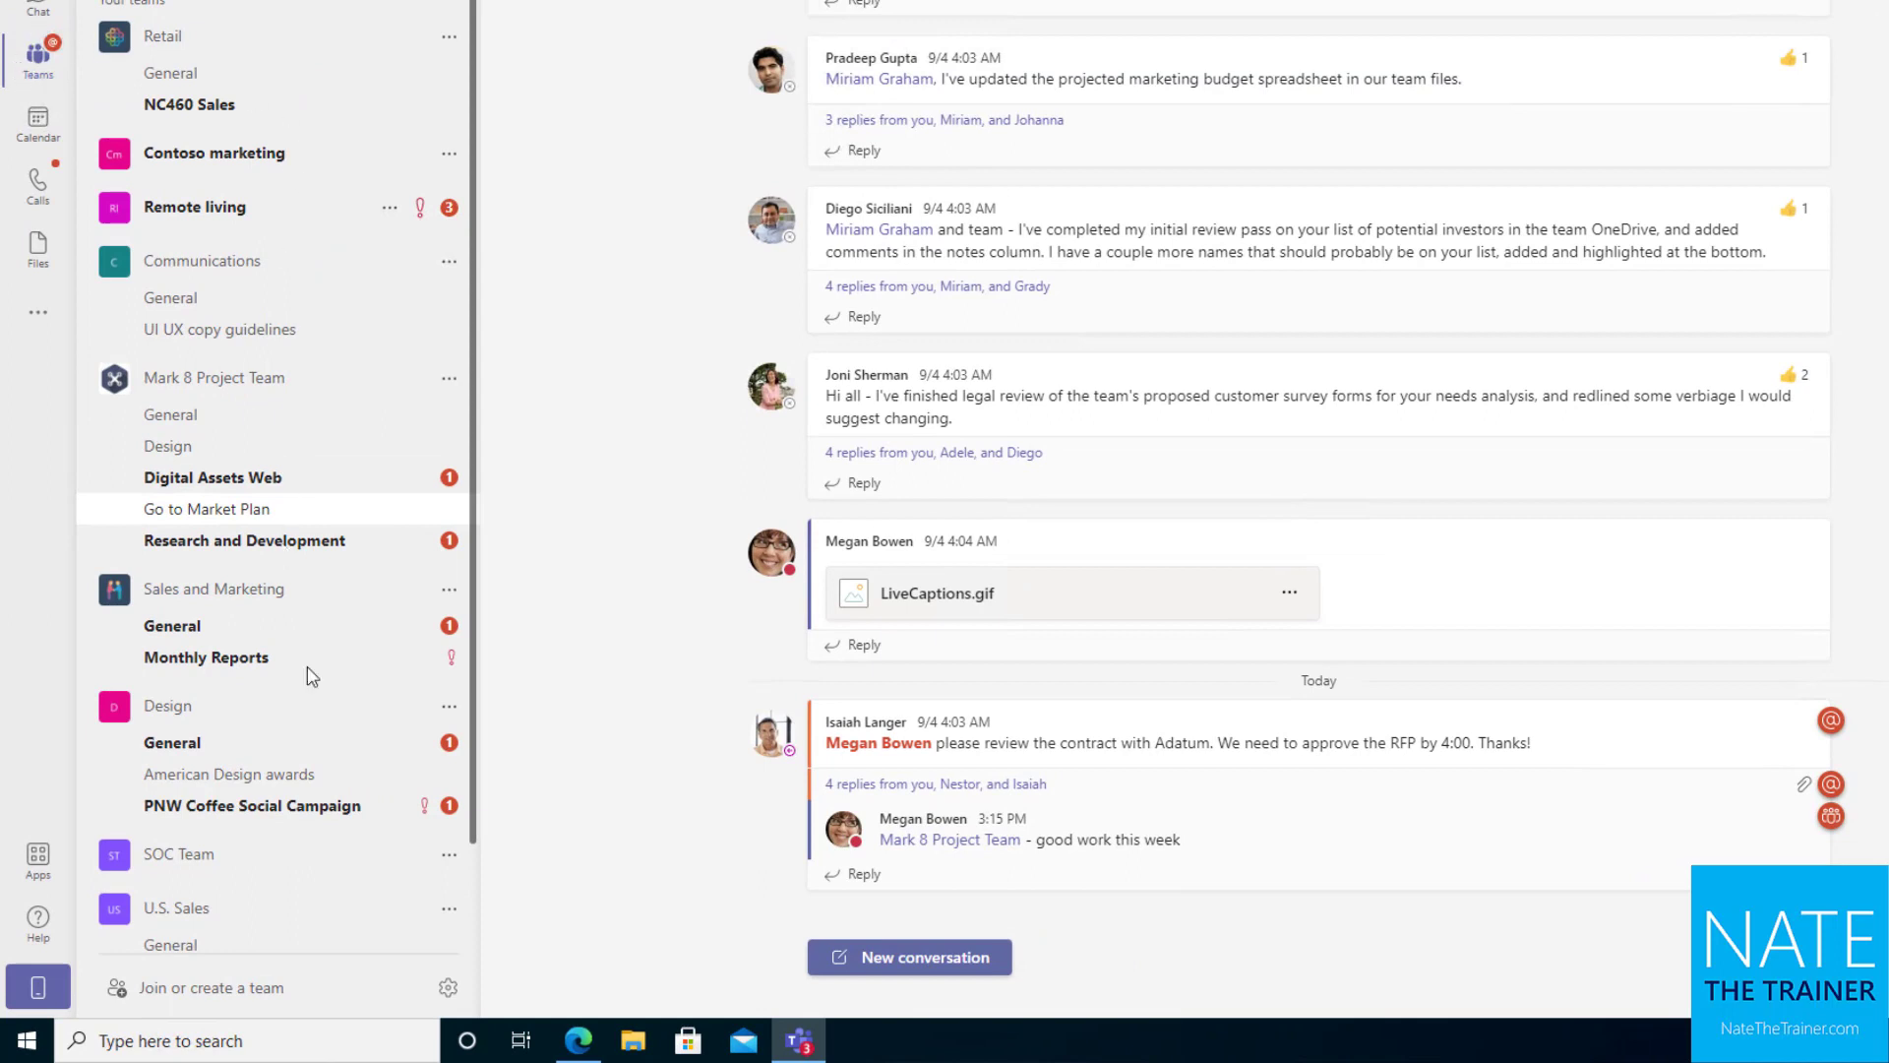
Step: Start creating a new team
{"action": "left_click", "coordinate": [215, 996]}
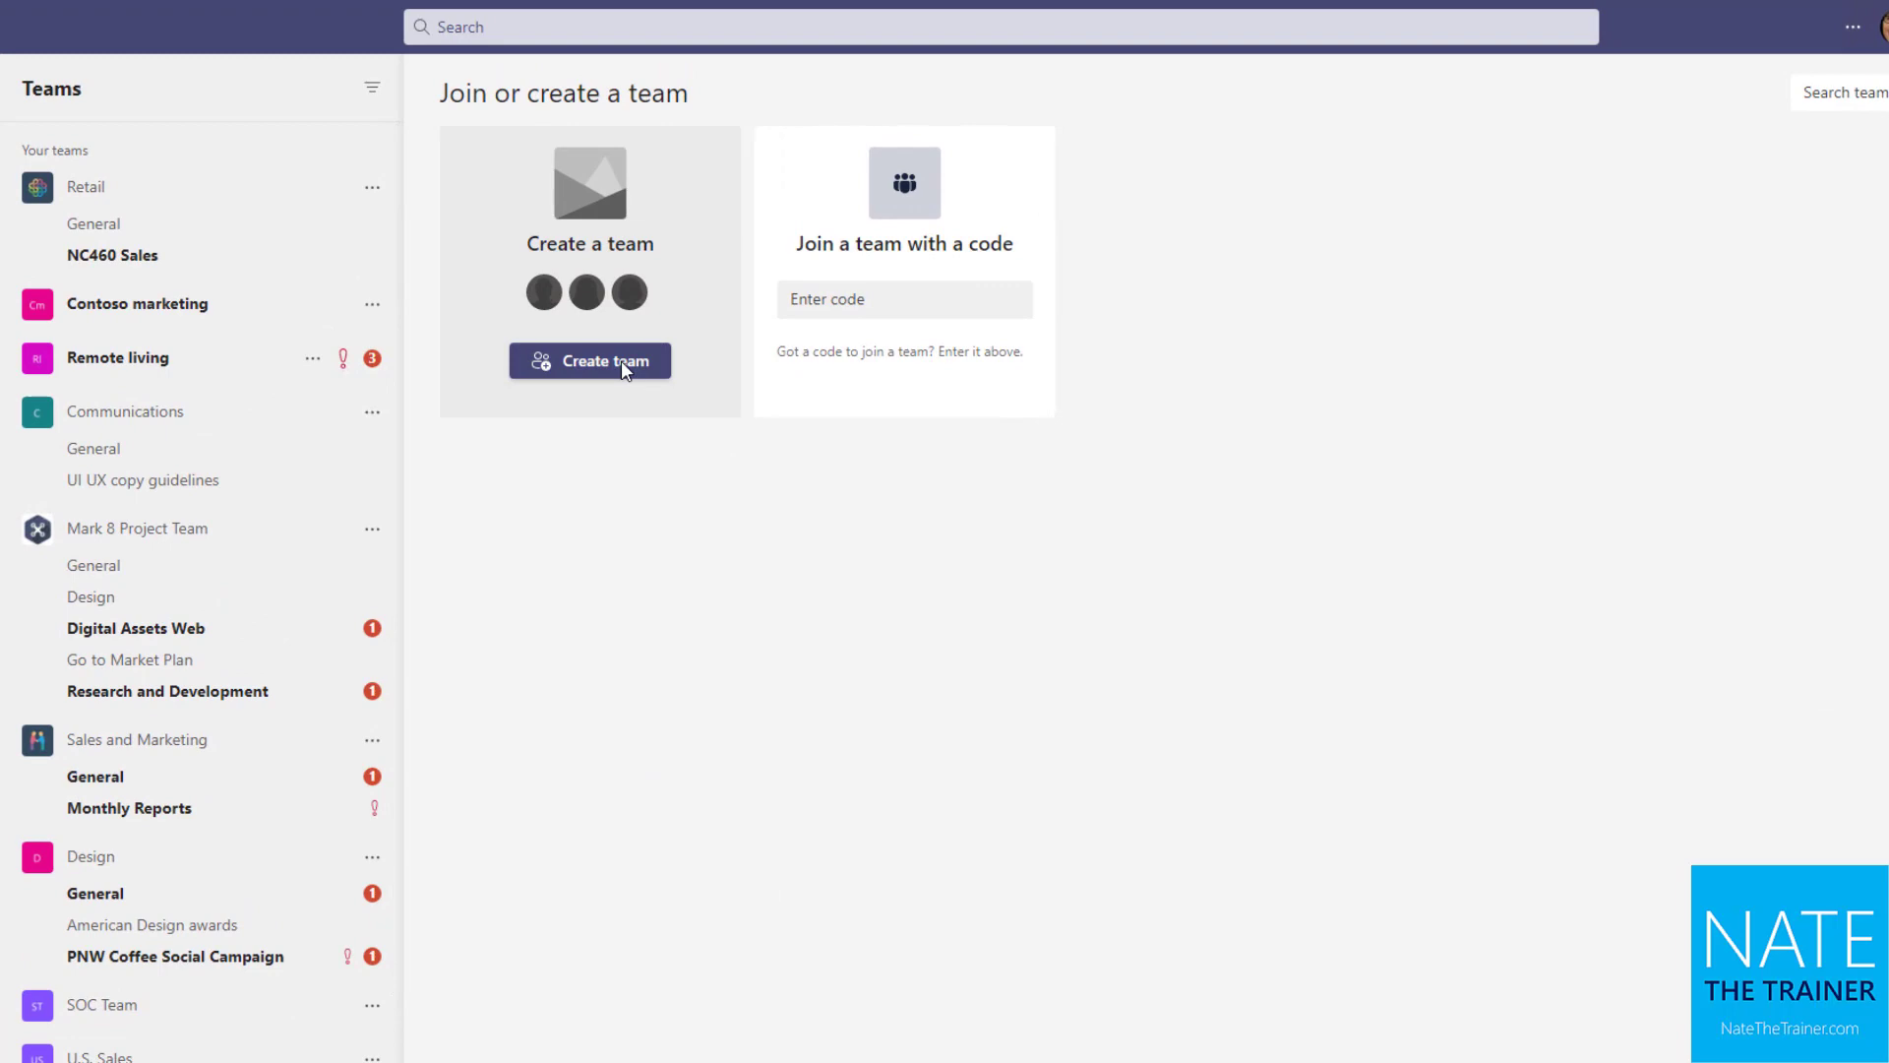
{"action": "left_click", "coordinate": [622, 360]}
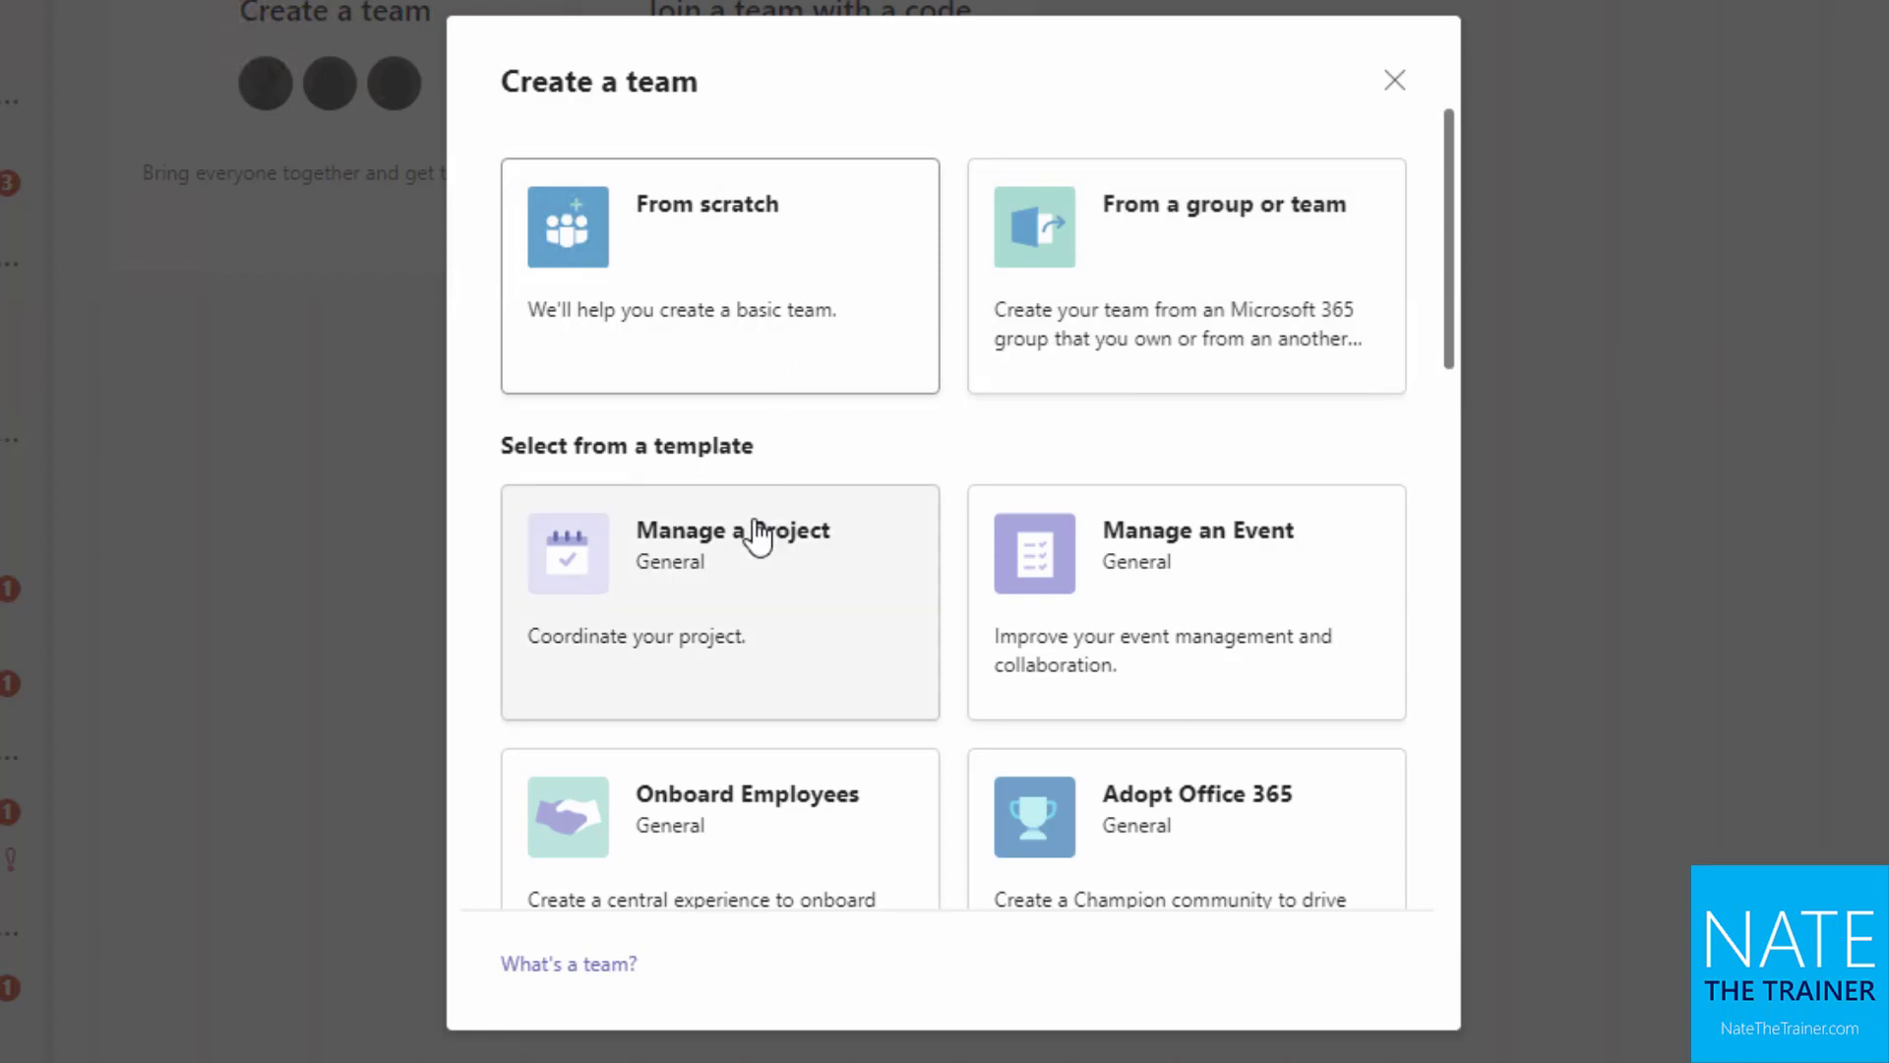
Step: Look through the available team templates and review the channels and apps included in Onboard Employees
{"action": "scroll", "coordinate": [752, 561], "scroll_direction": "down", "scroll_amount": 3}
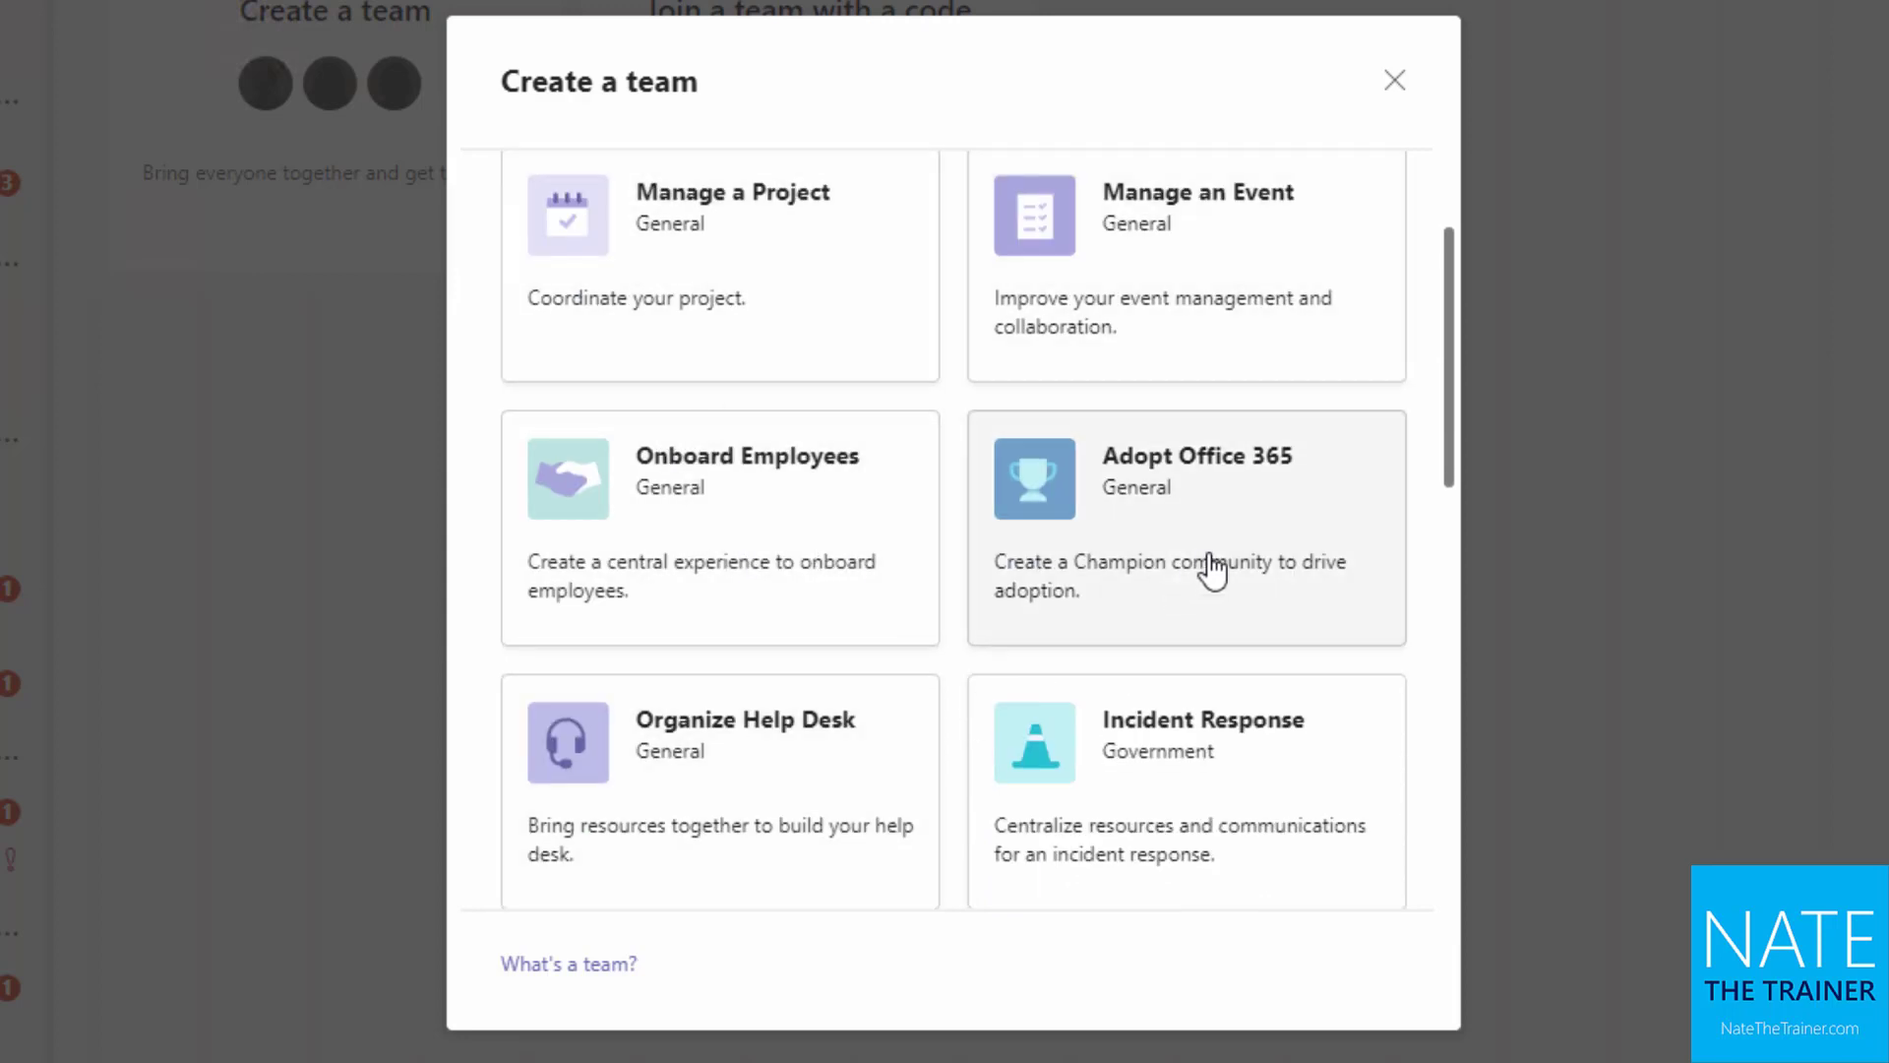
{"action": "left_click", "coordinate": [861, 595]}
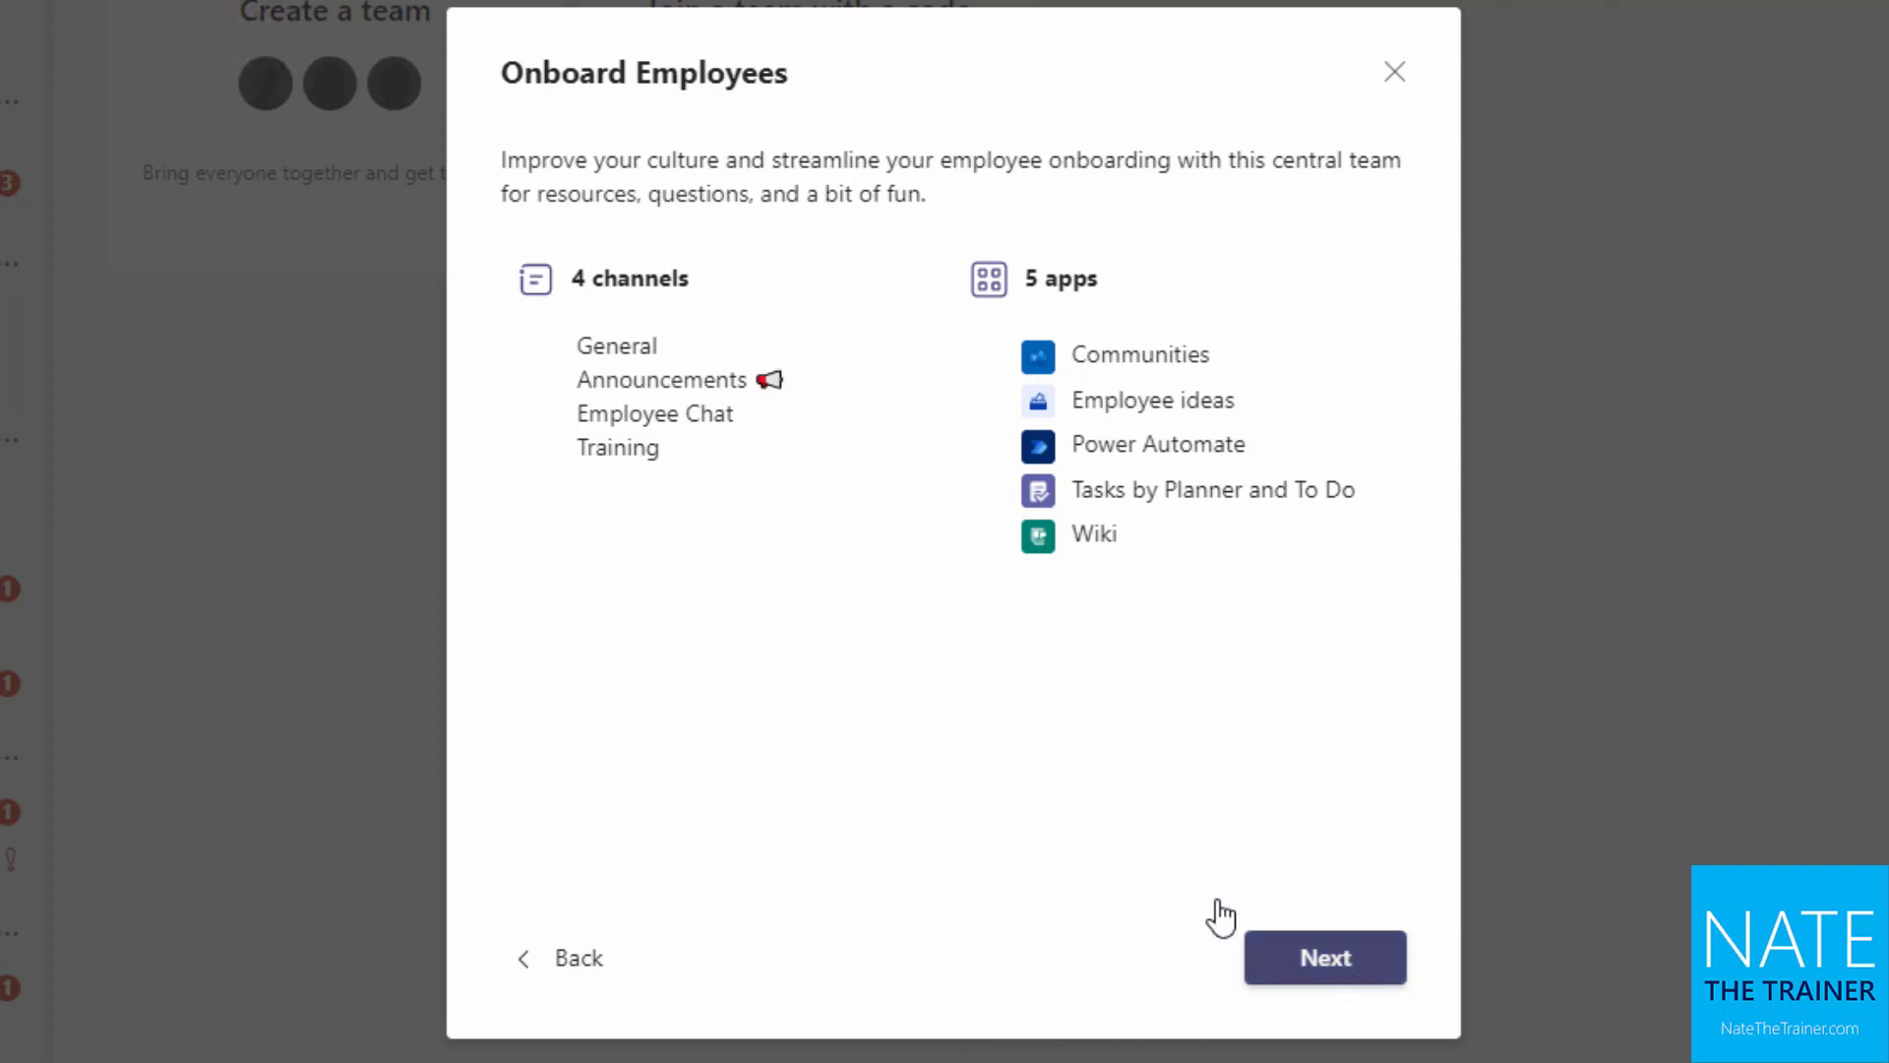
{"action": "left_click", "coordinate": [583, 962]}
{"action": "scroll", "coordinate": [795, 615], "scroll_direction": "up", "scroll_amount": 1}
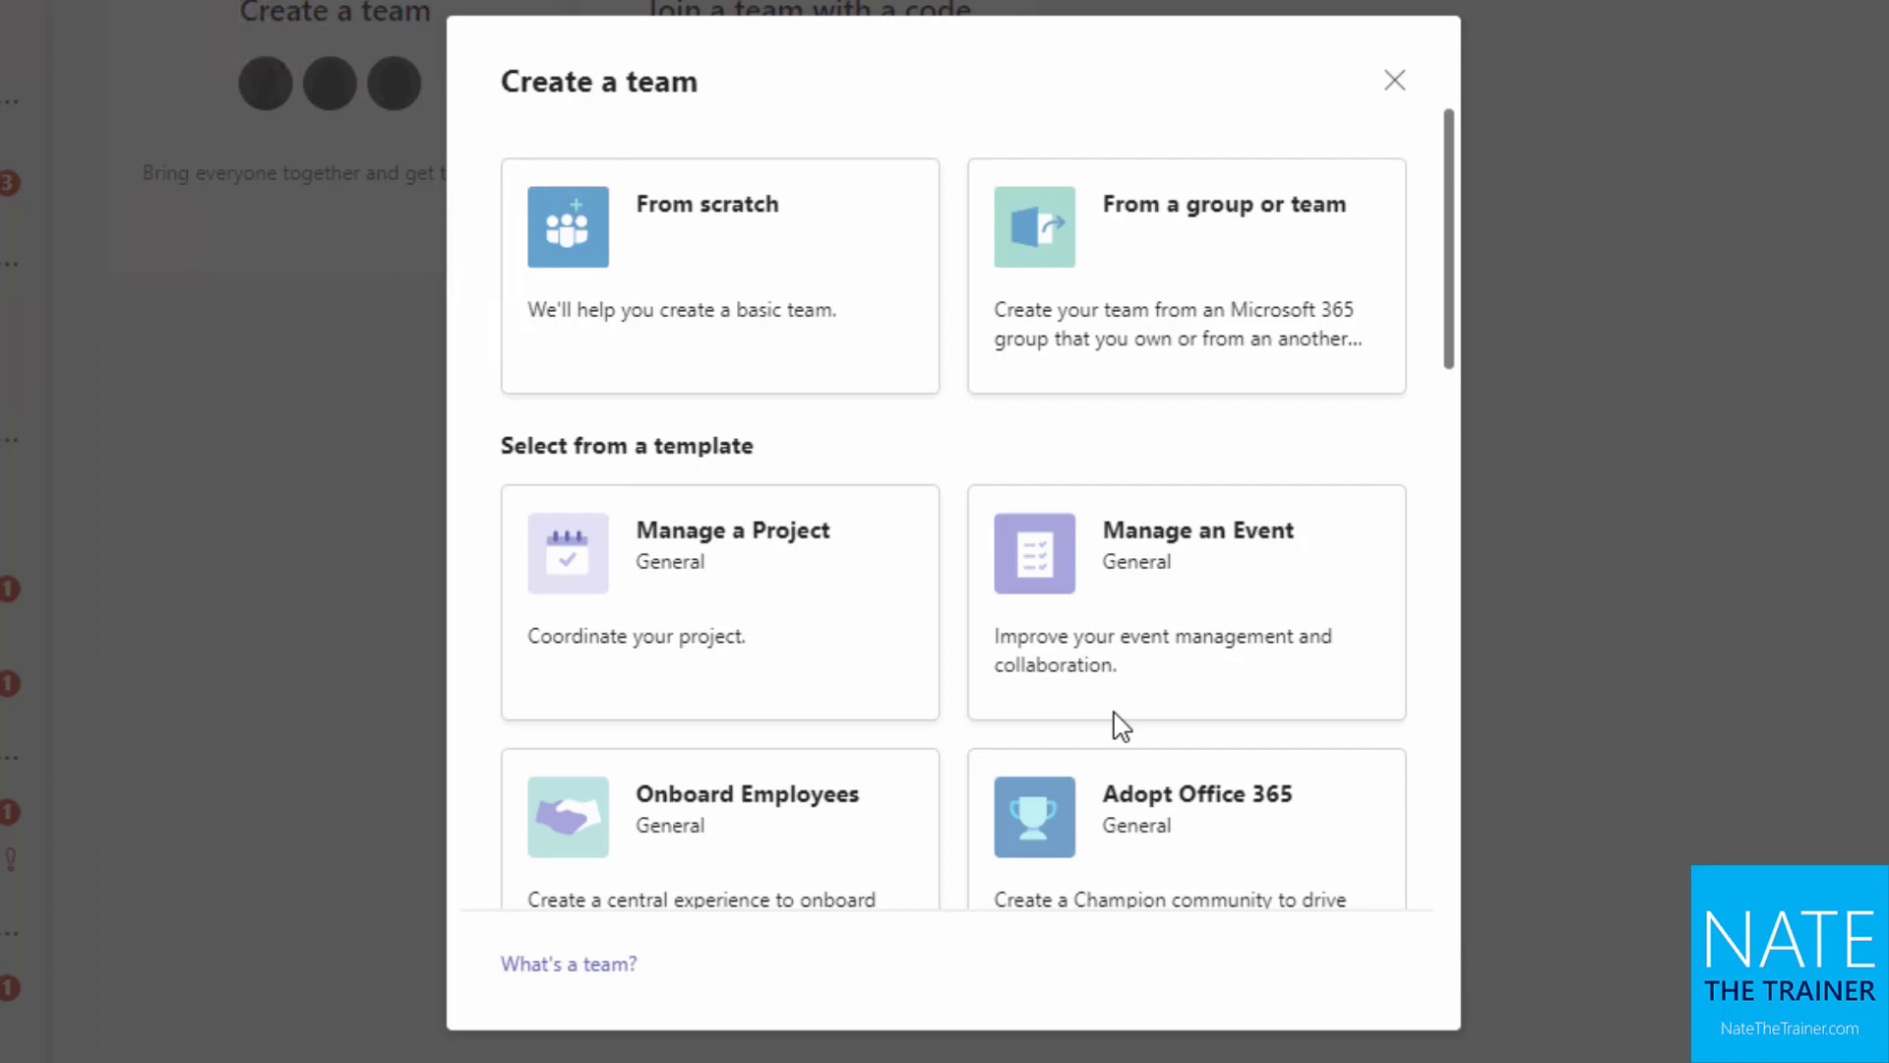
{"action": "scroll", "coordinate": [1117, 725], "scroll_direction": "down", "scroll_amount": 10}
{"action": "scroll", "coordinate": [1180, 714], "scroll_direction": "down", "scroll_amount": 3}
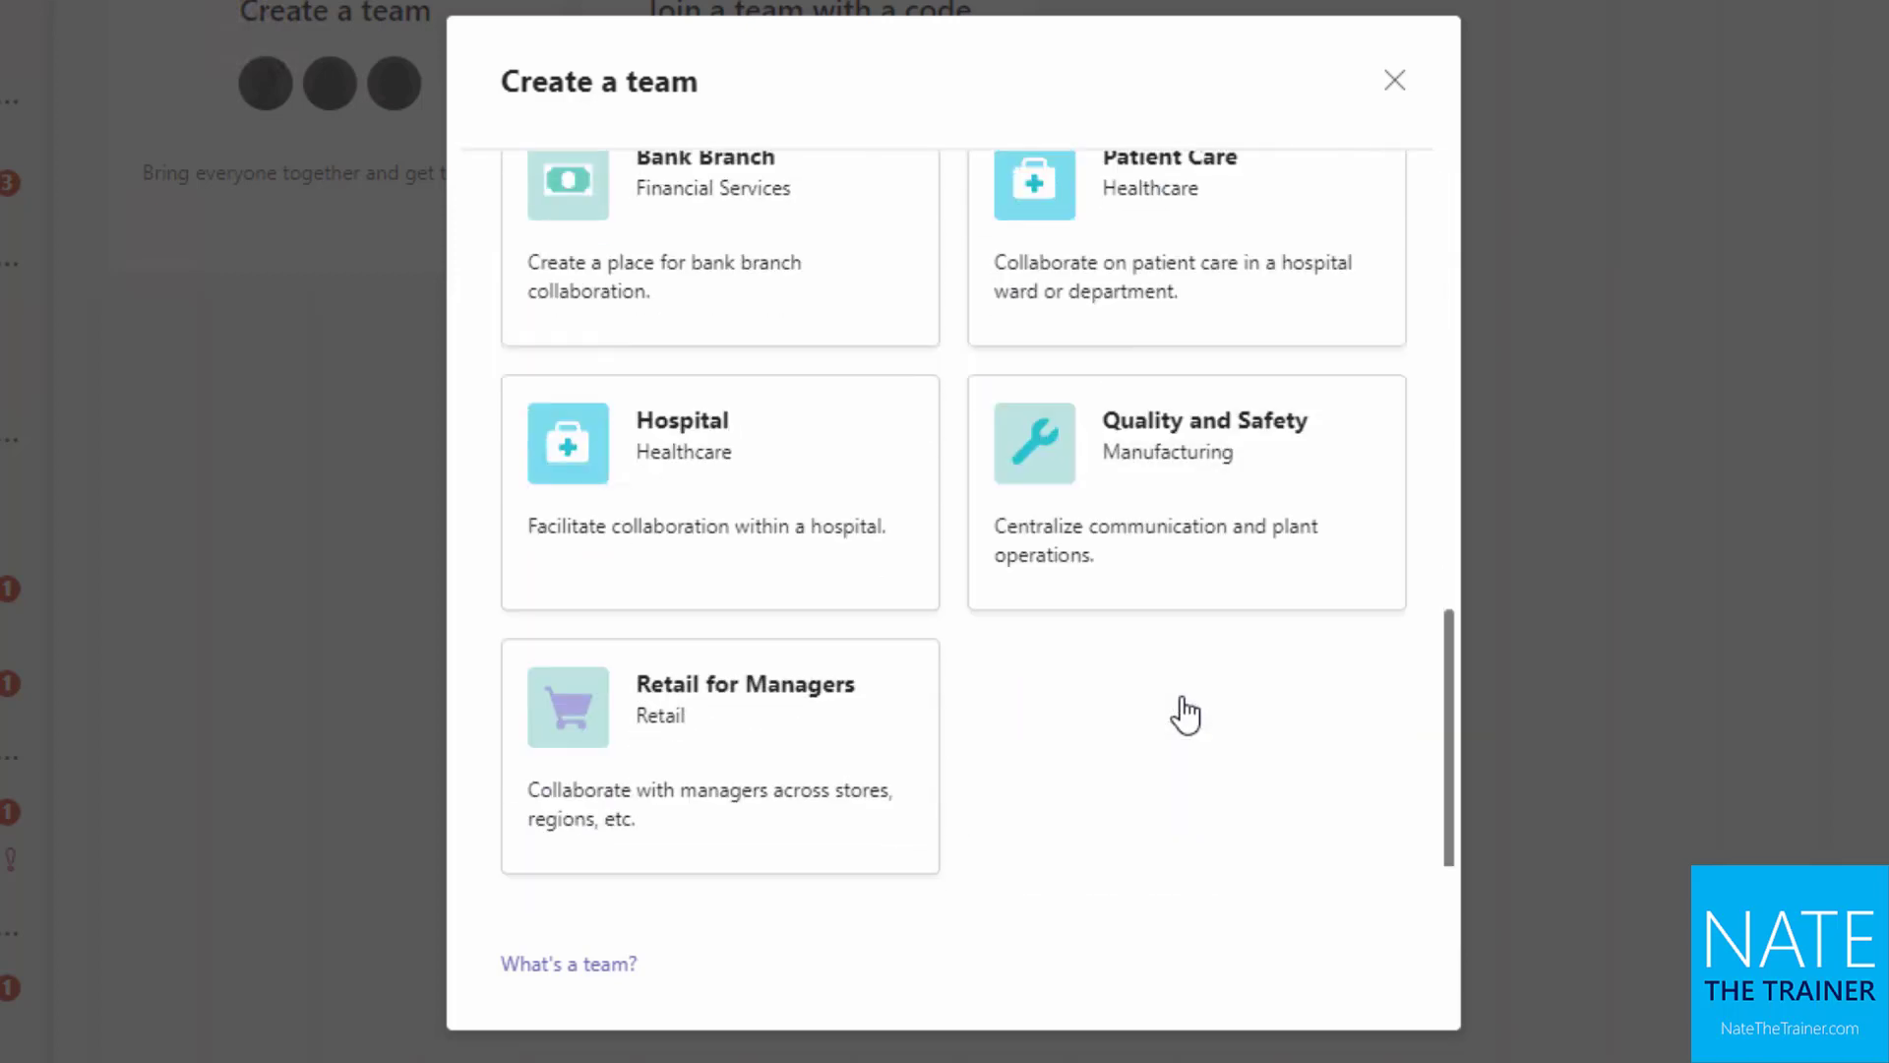
{"action": "scroll", "coordinate": [1178, 728], "scroll_direction": "up", "scroll_amount": 10}
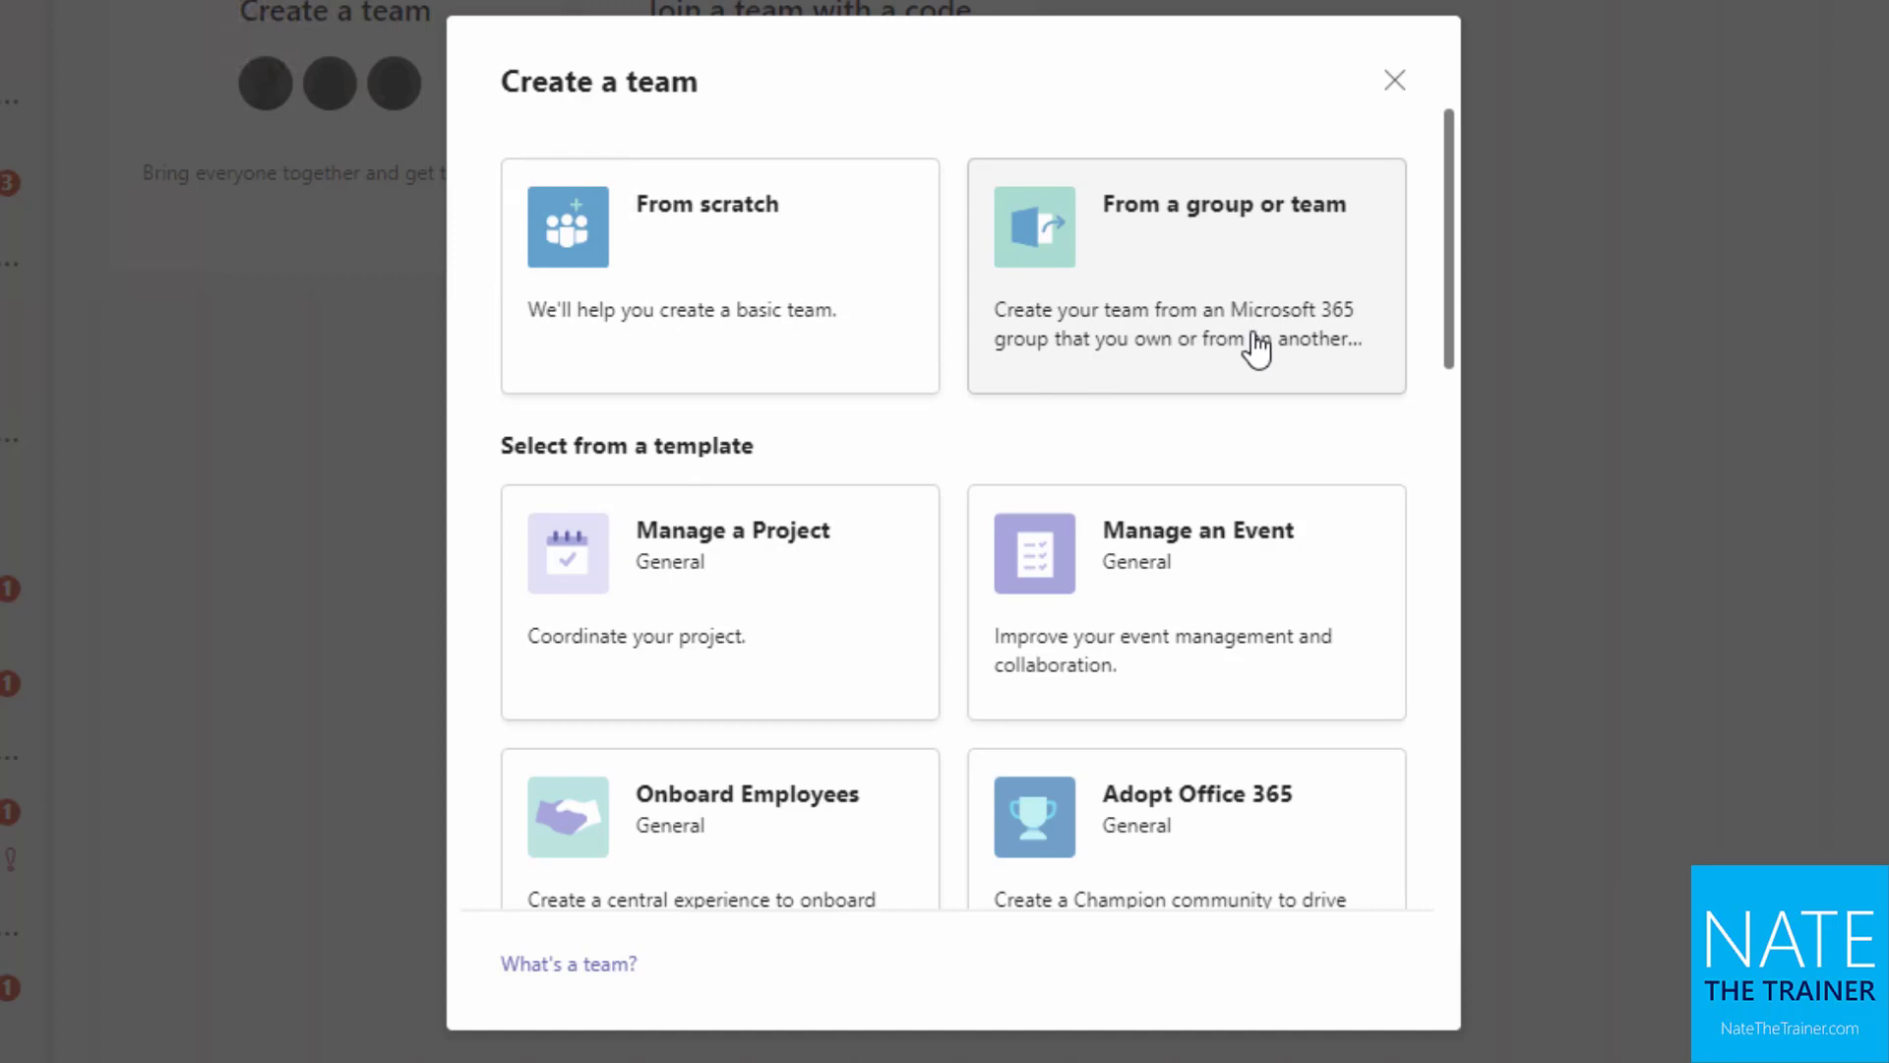
Step: Create a private team from scratch named "Nate's Team"
{"action": "left_click", "coordinate": [746, 280]}
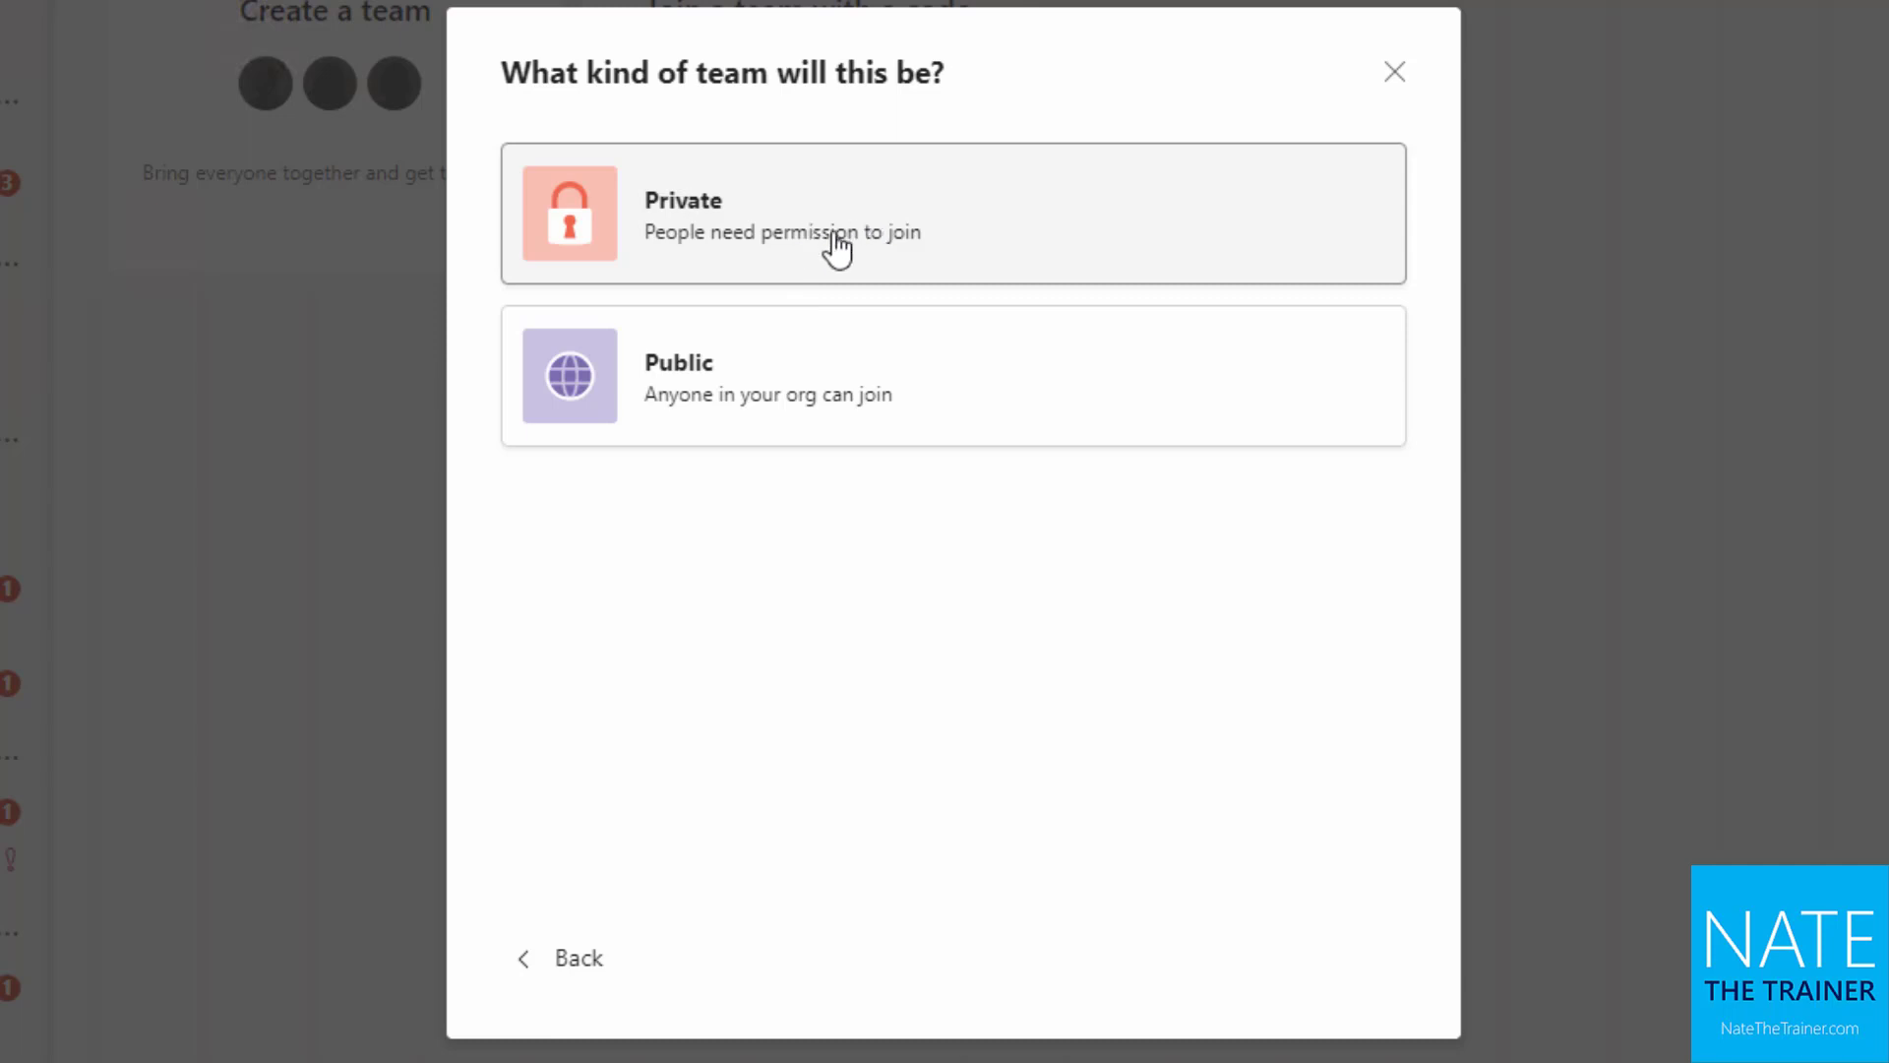
{"action": "left_click", "coordinate": [984, 239]}
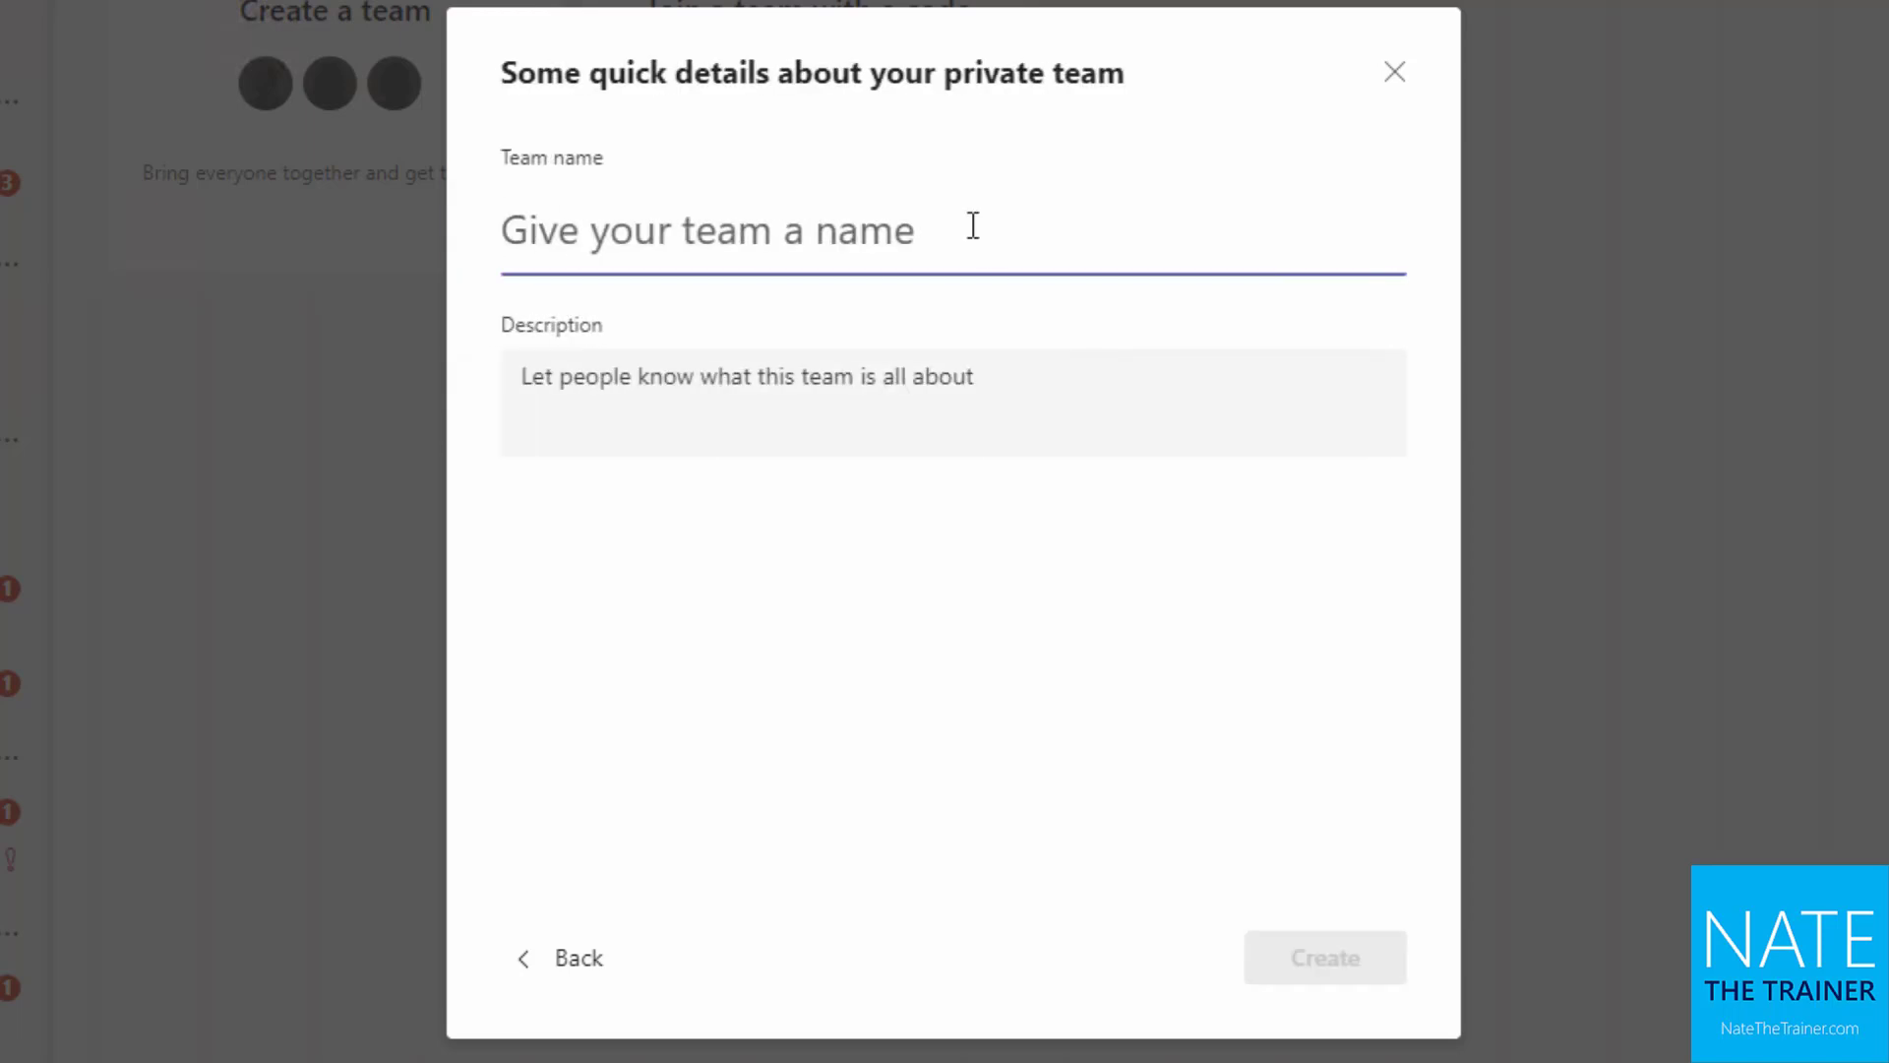
{"action": "type", "text": "Nate's Team"}
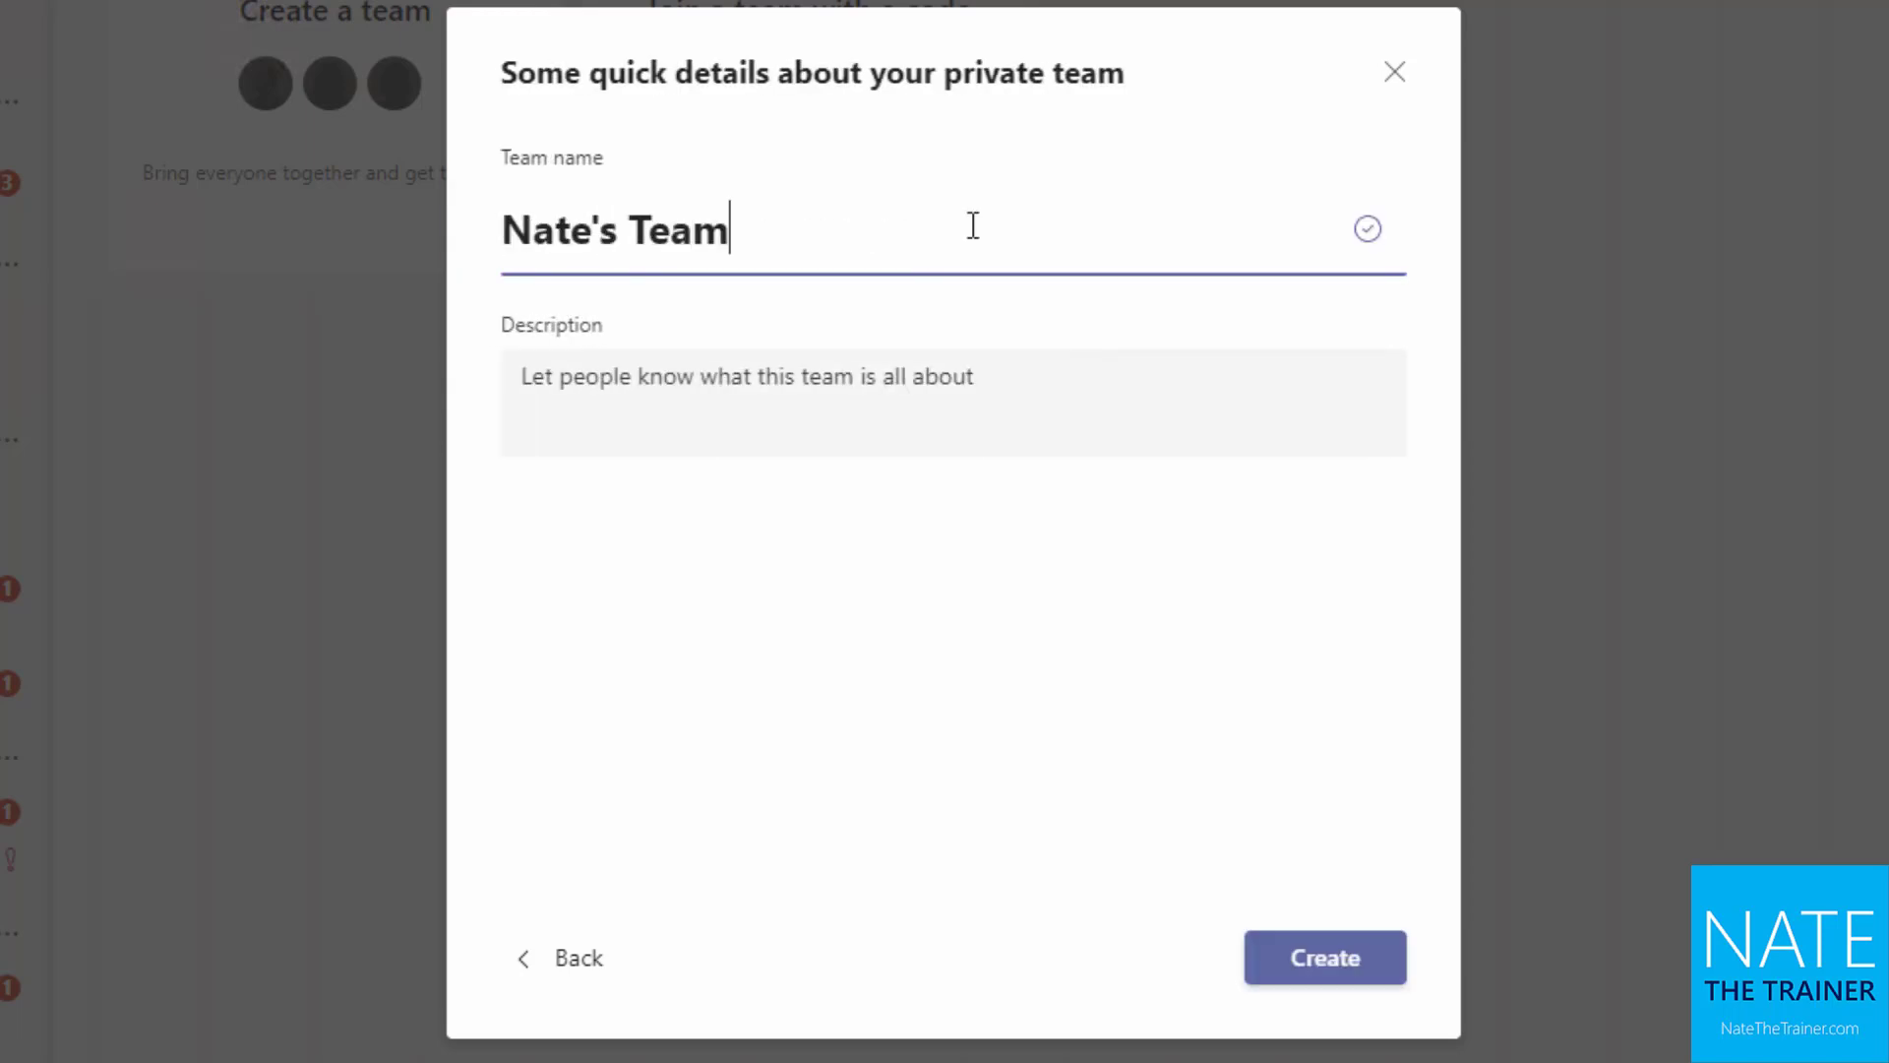
{"action": "left_click", "coordinate": [1326, 964]}
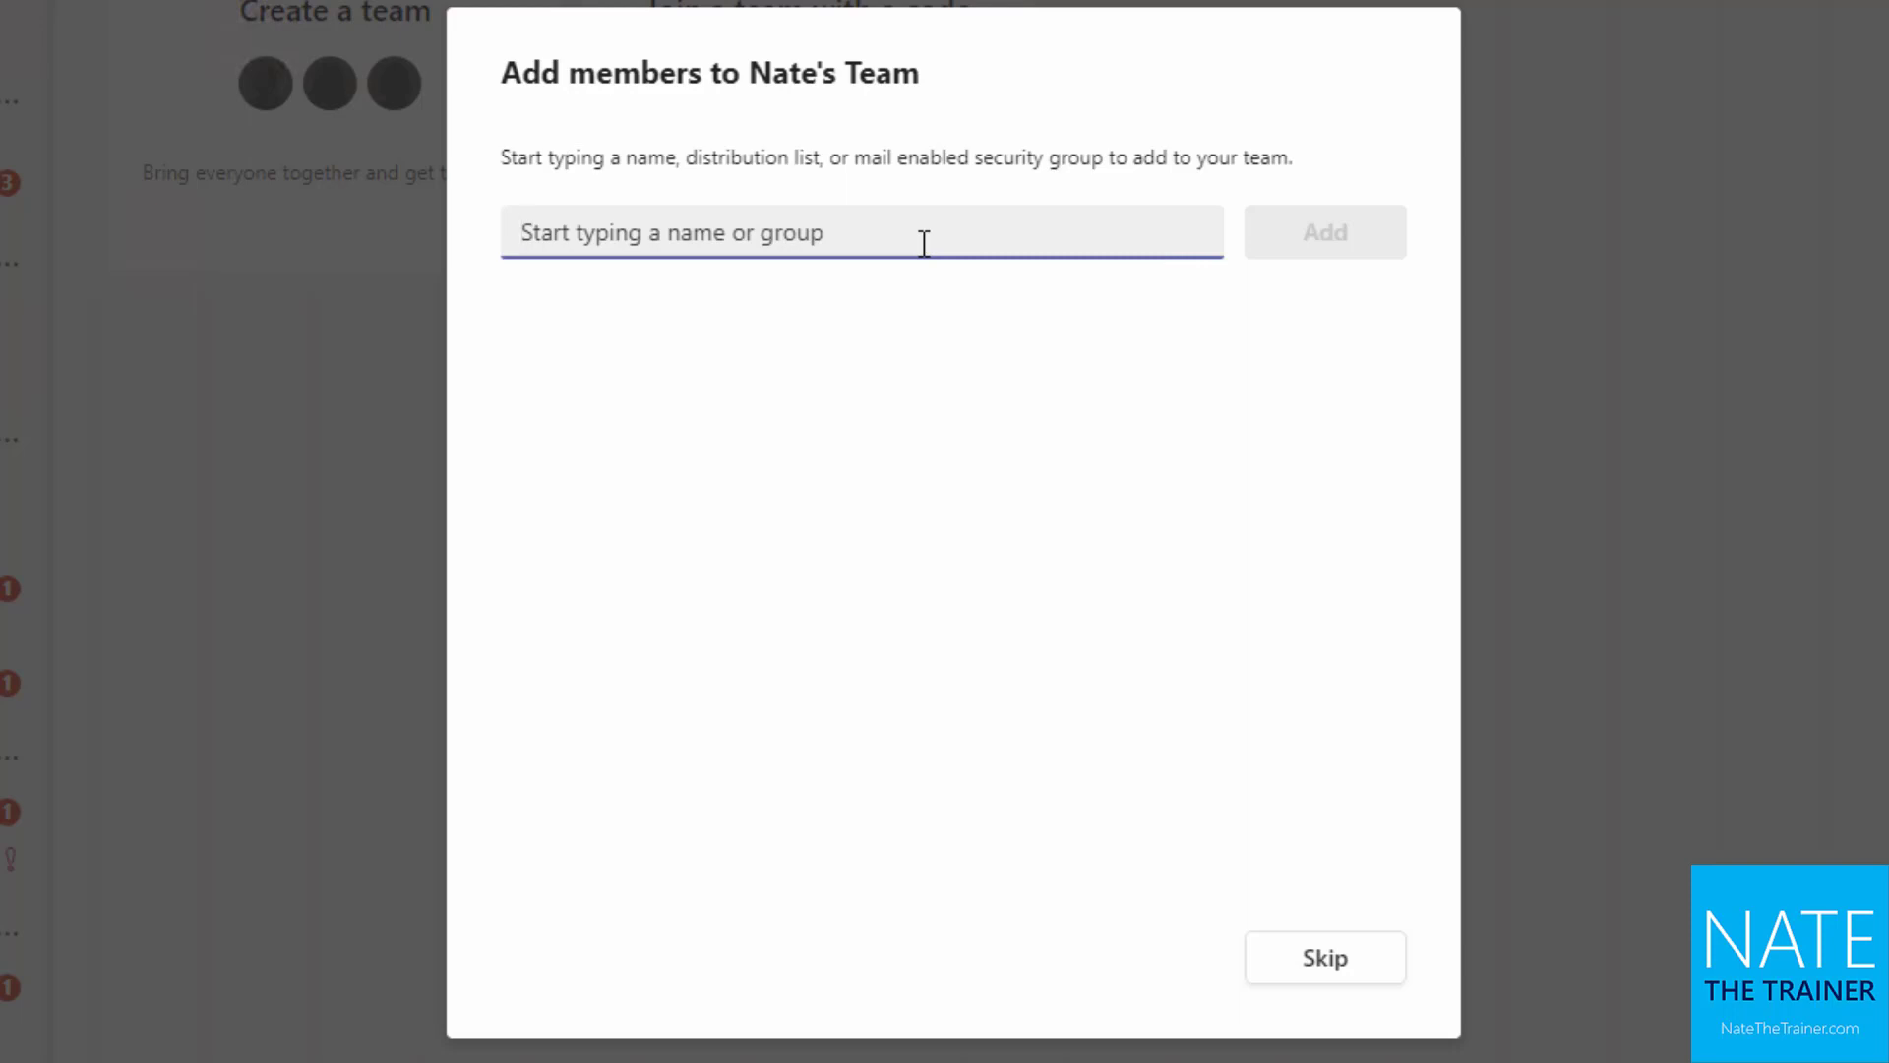
Step: Find the Retail Manager by first name, add them to the new team with the Member role, and finish adding members
{"action": "type", "text": "adele"}
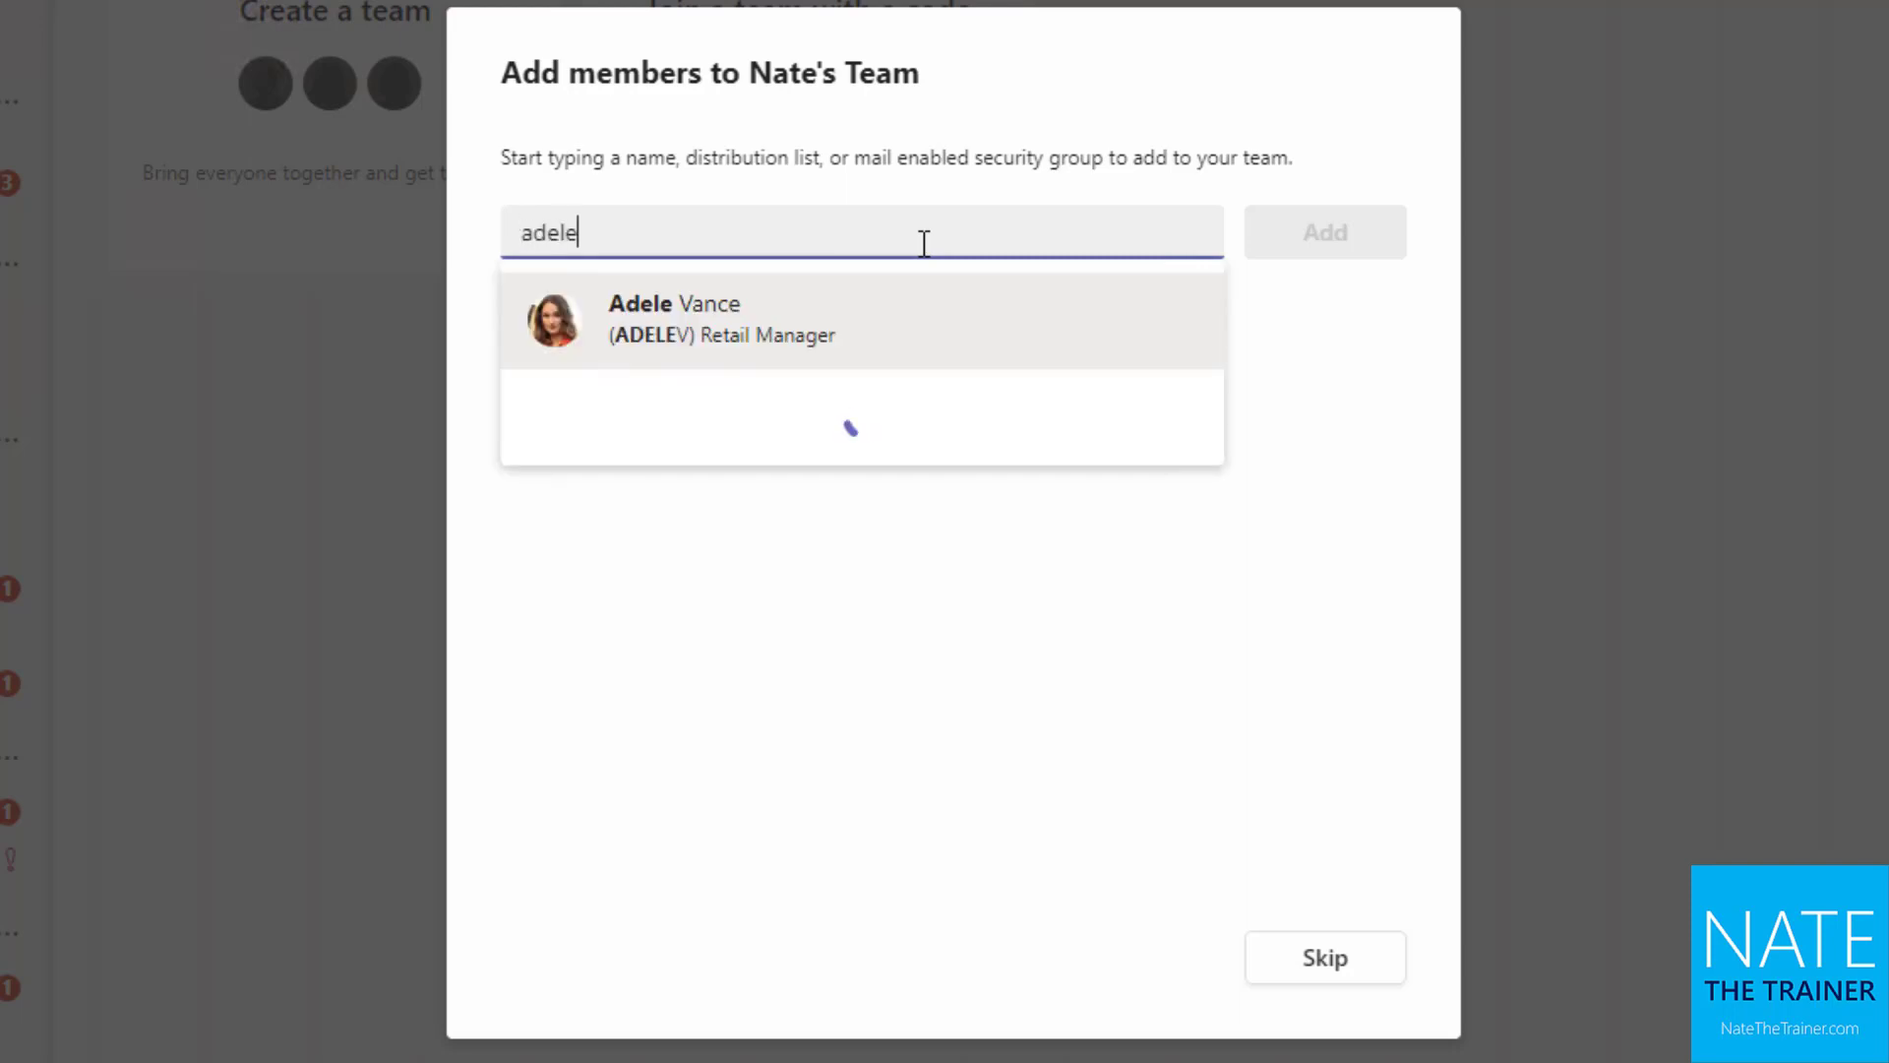
{"action": "left_click", "coordinate": [970, 338]}
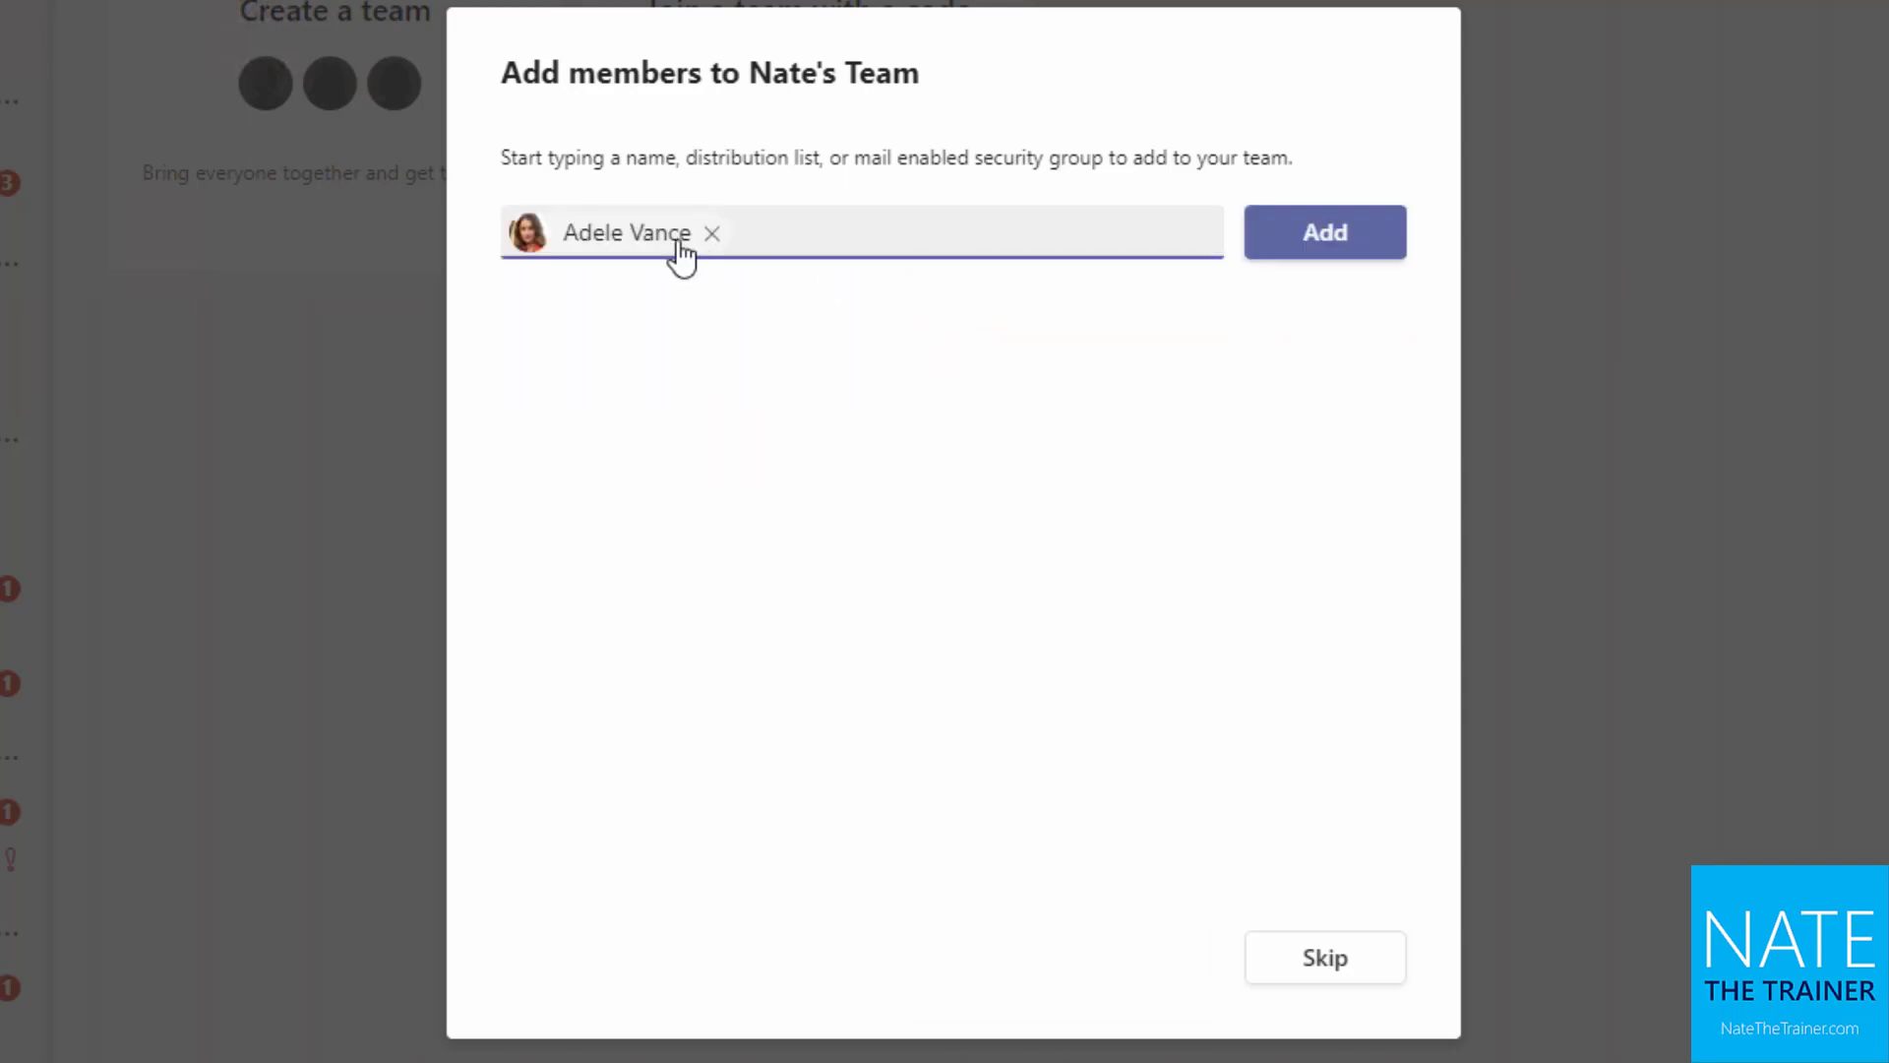
{"action": "left_click", "coordinate": [1368, 260]}
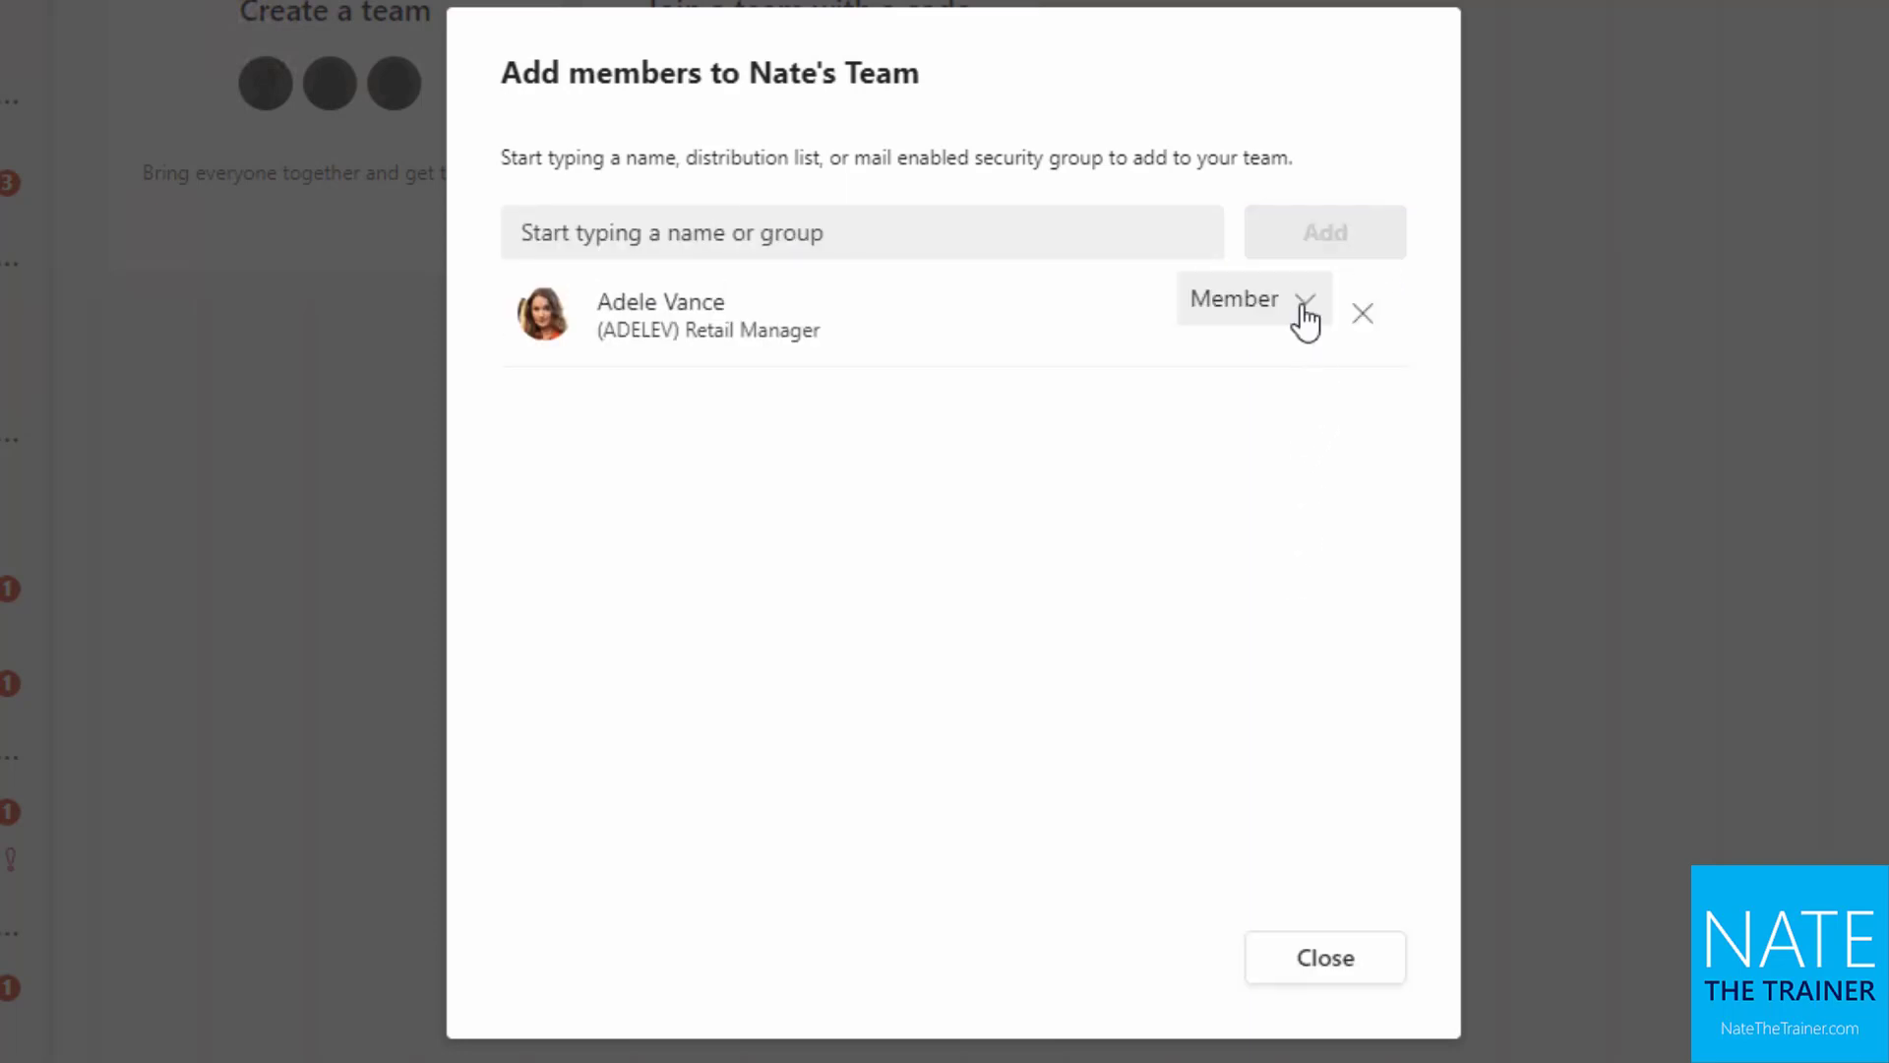
{"action": "left_click", "coordinate": [1297, 305]}
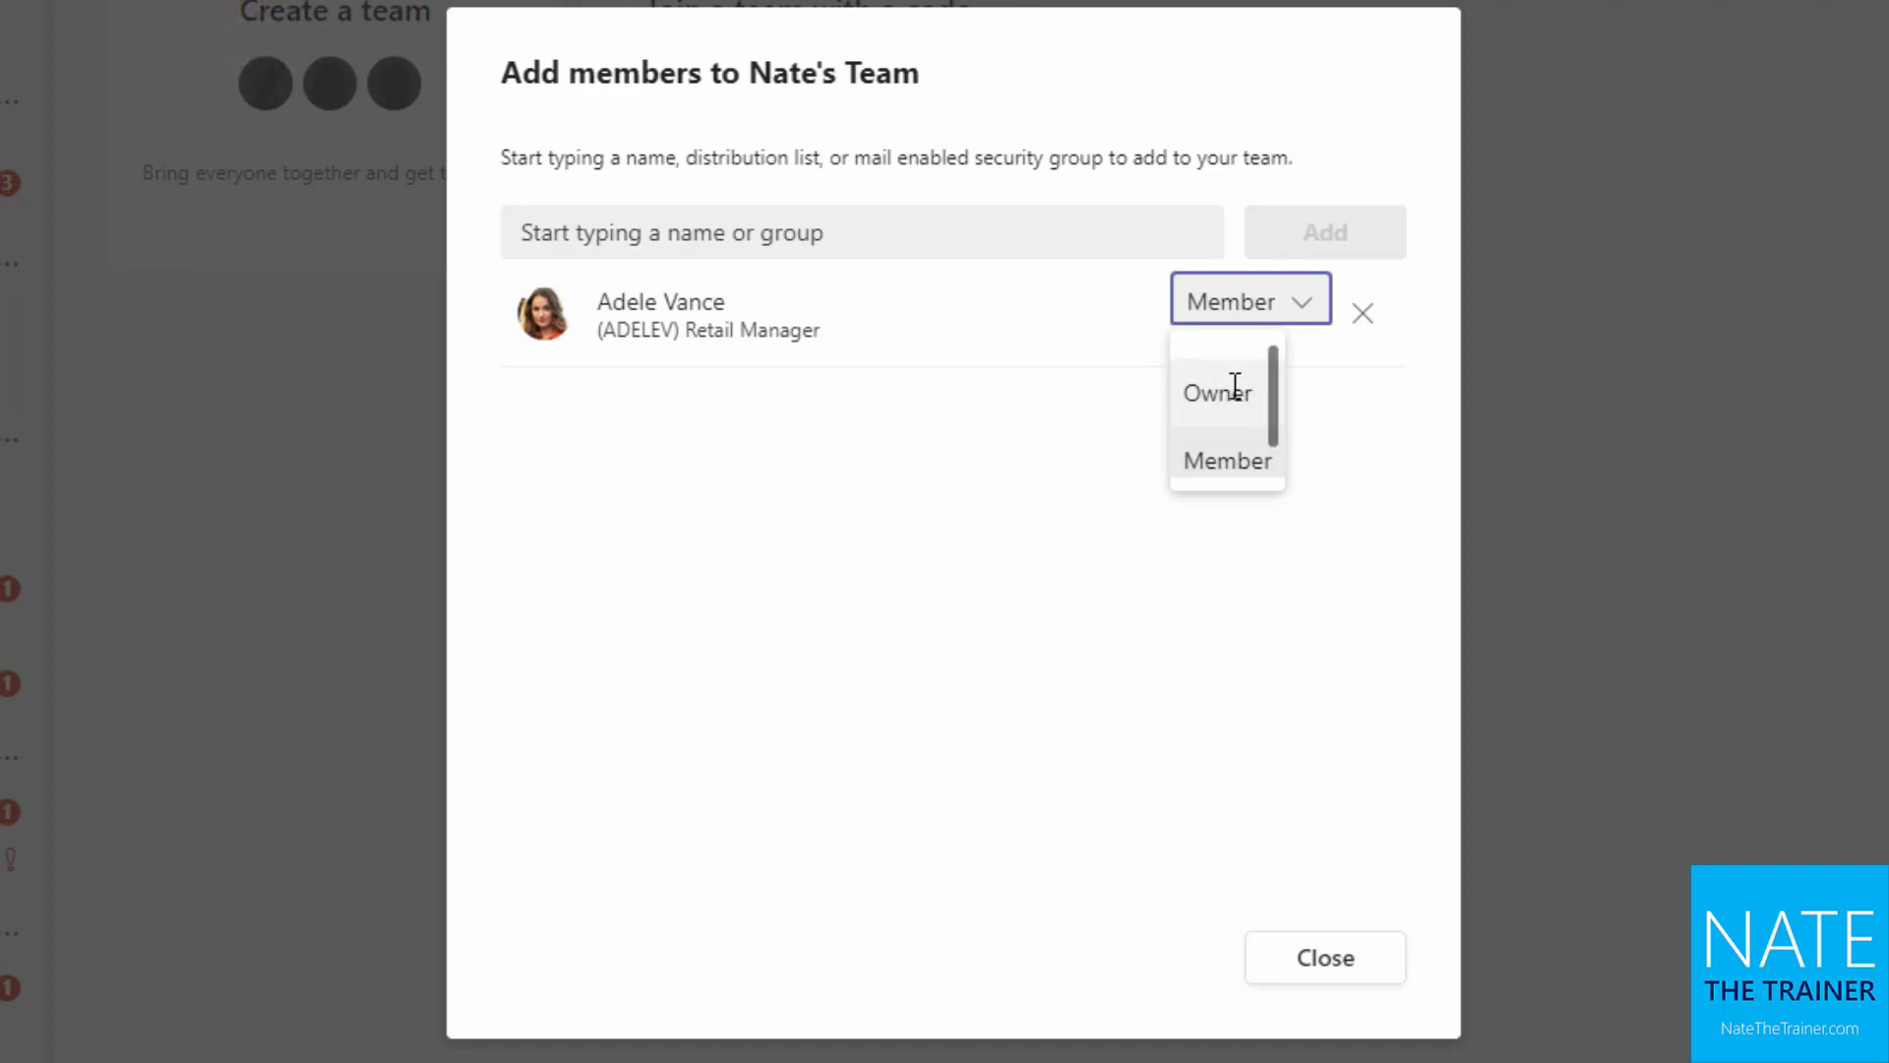
{"action": "left_click", "coordinate": [1251, 462]}
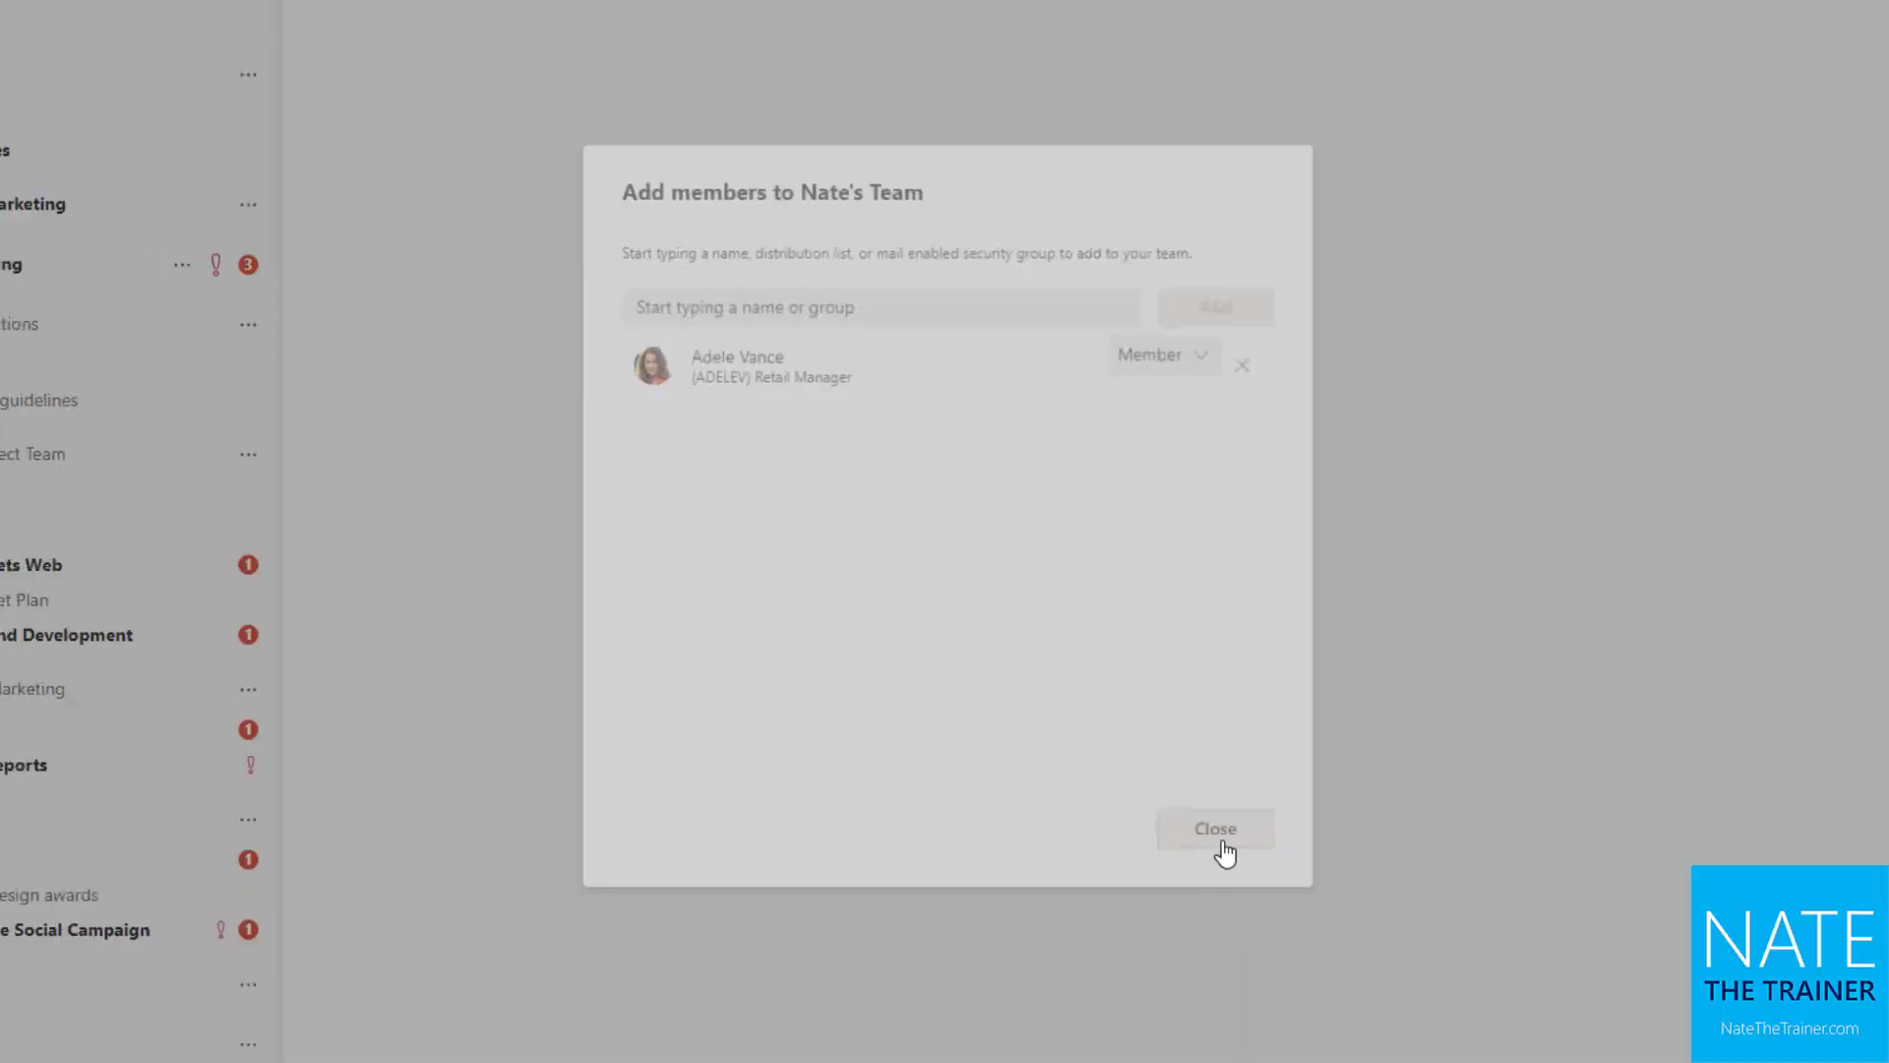
{"action": "left_click", "coordinate": [1324, 959]}
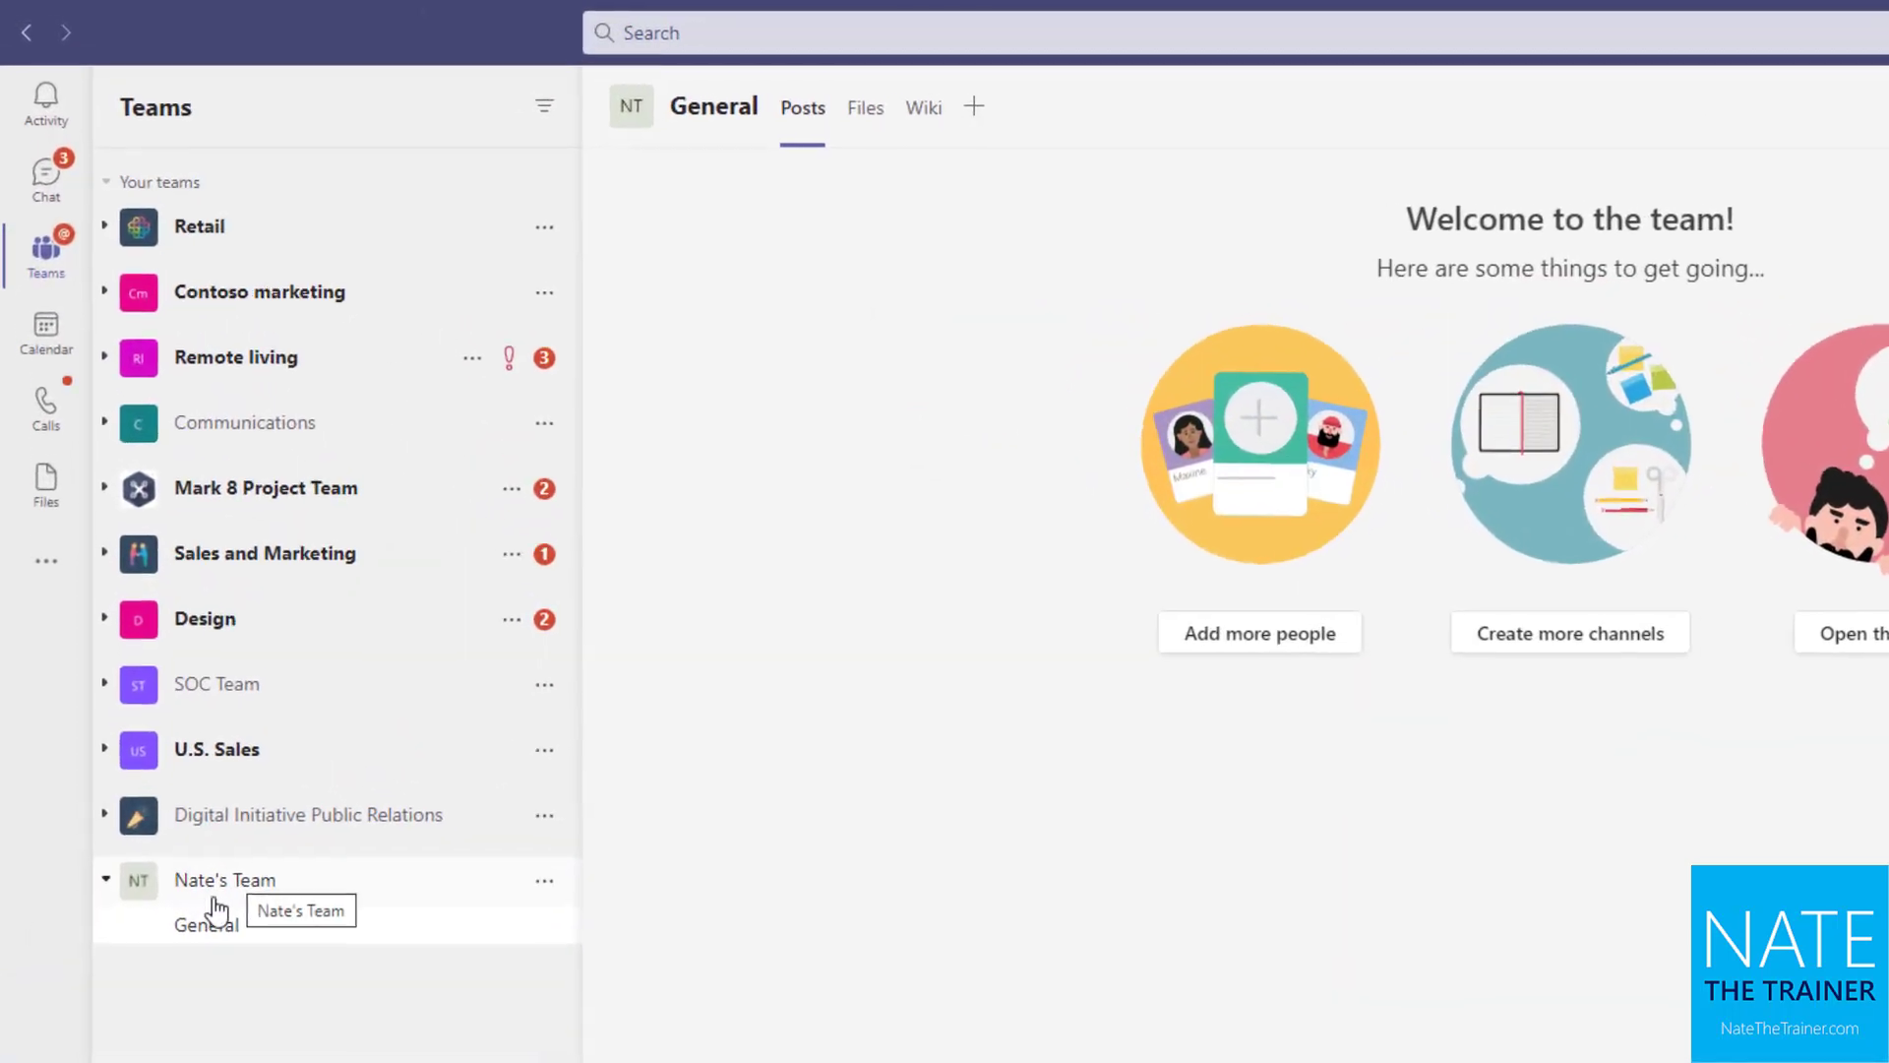
Step: Move the new team to the first place in the teams list and show its available options
{"action": "left_click_drag", "start_coordinate": [254, 885], "coordinate": [282, 211]}
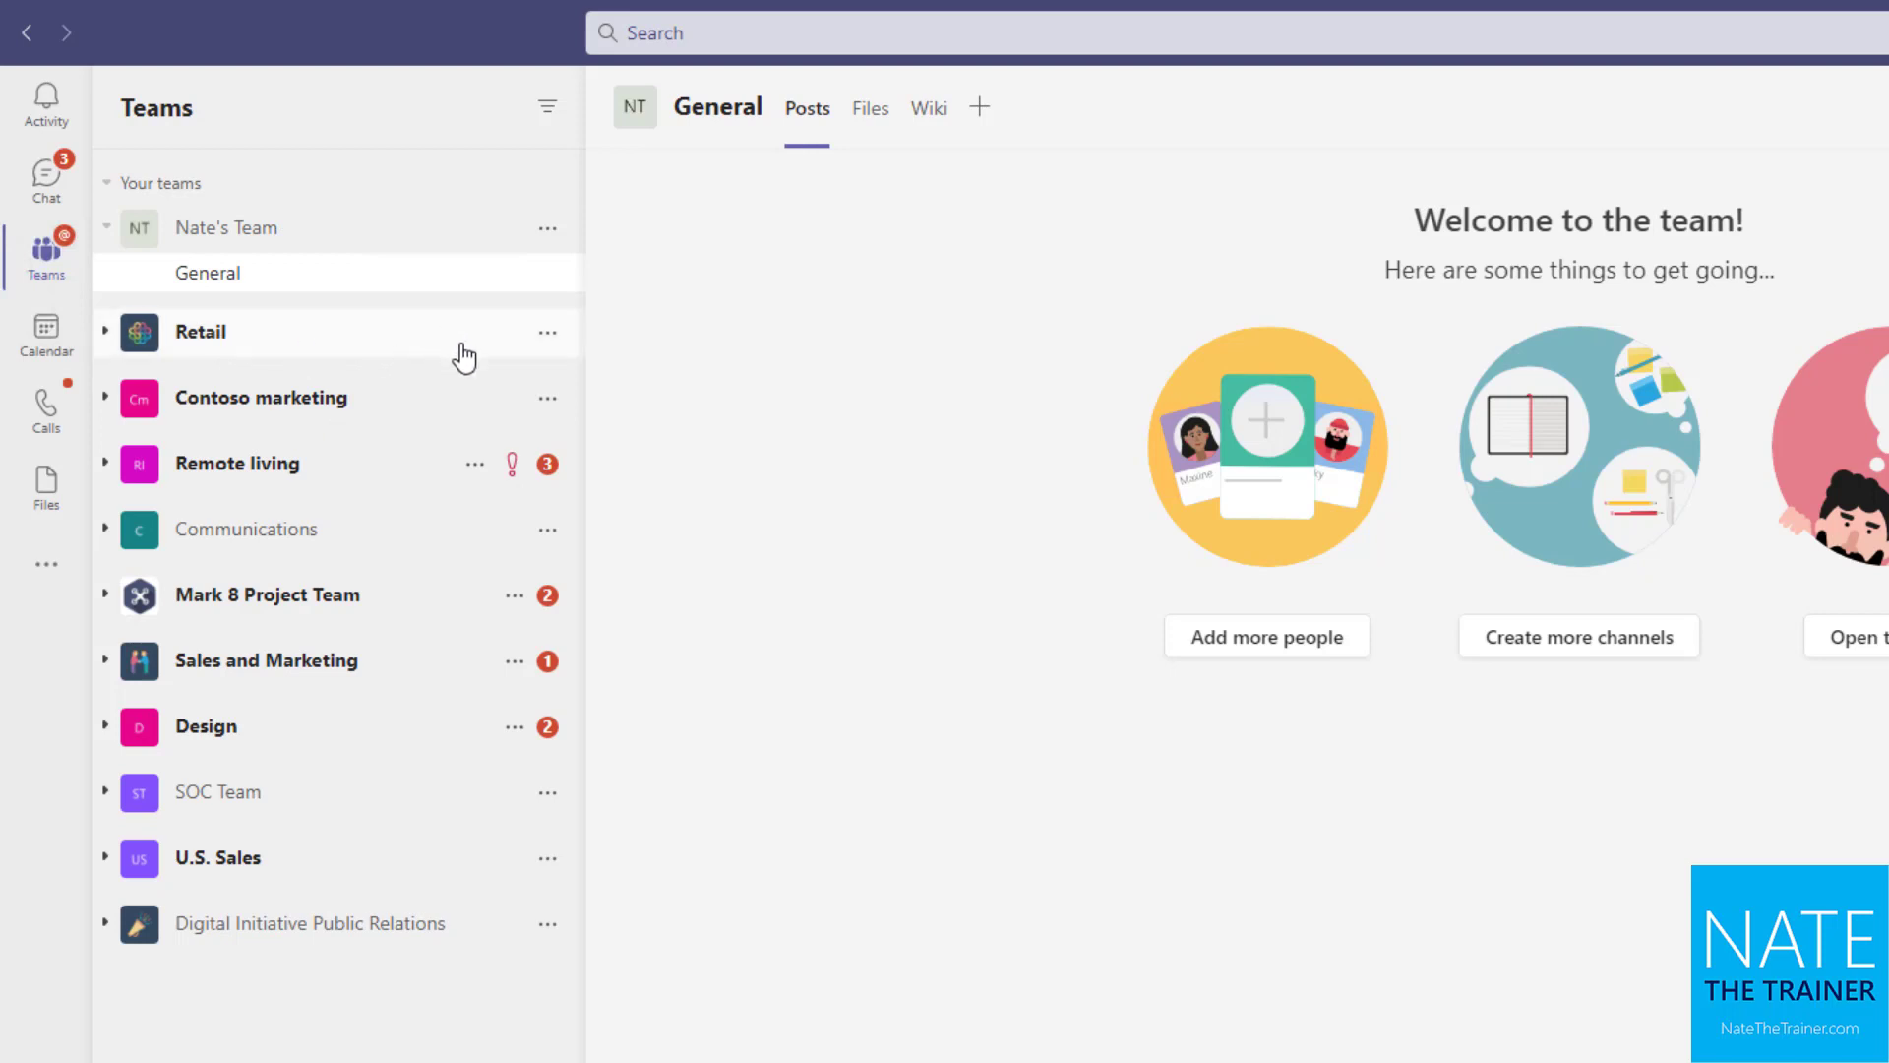
{"action": "left_click", "coordinate": [548, 231]}
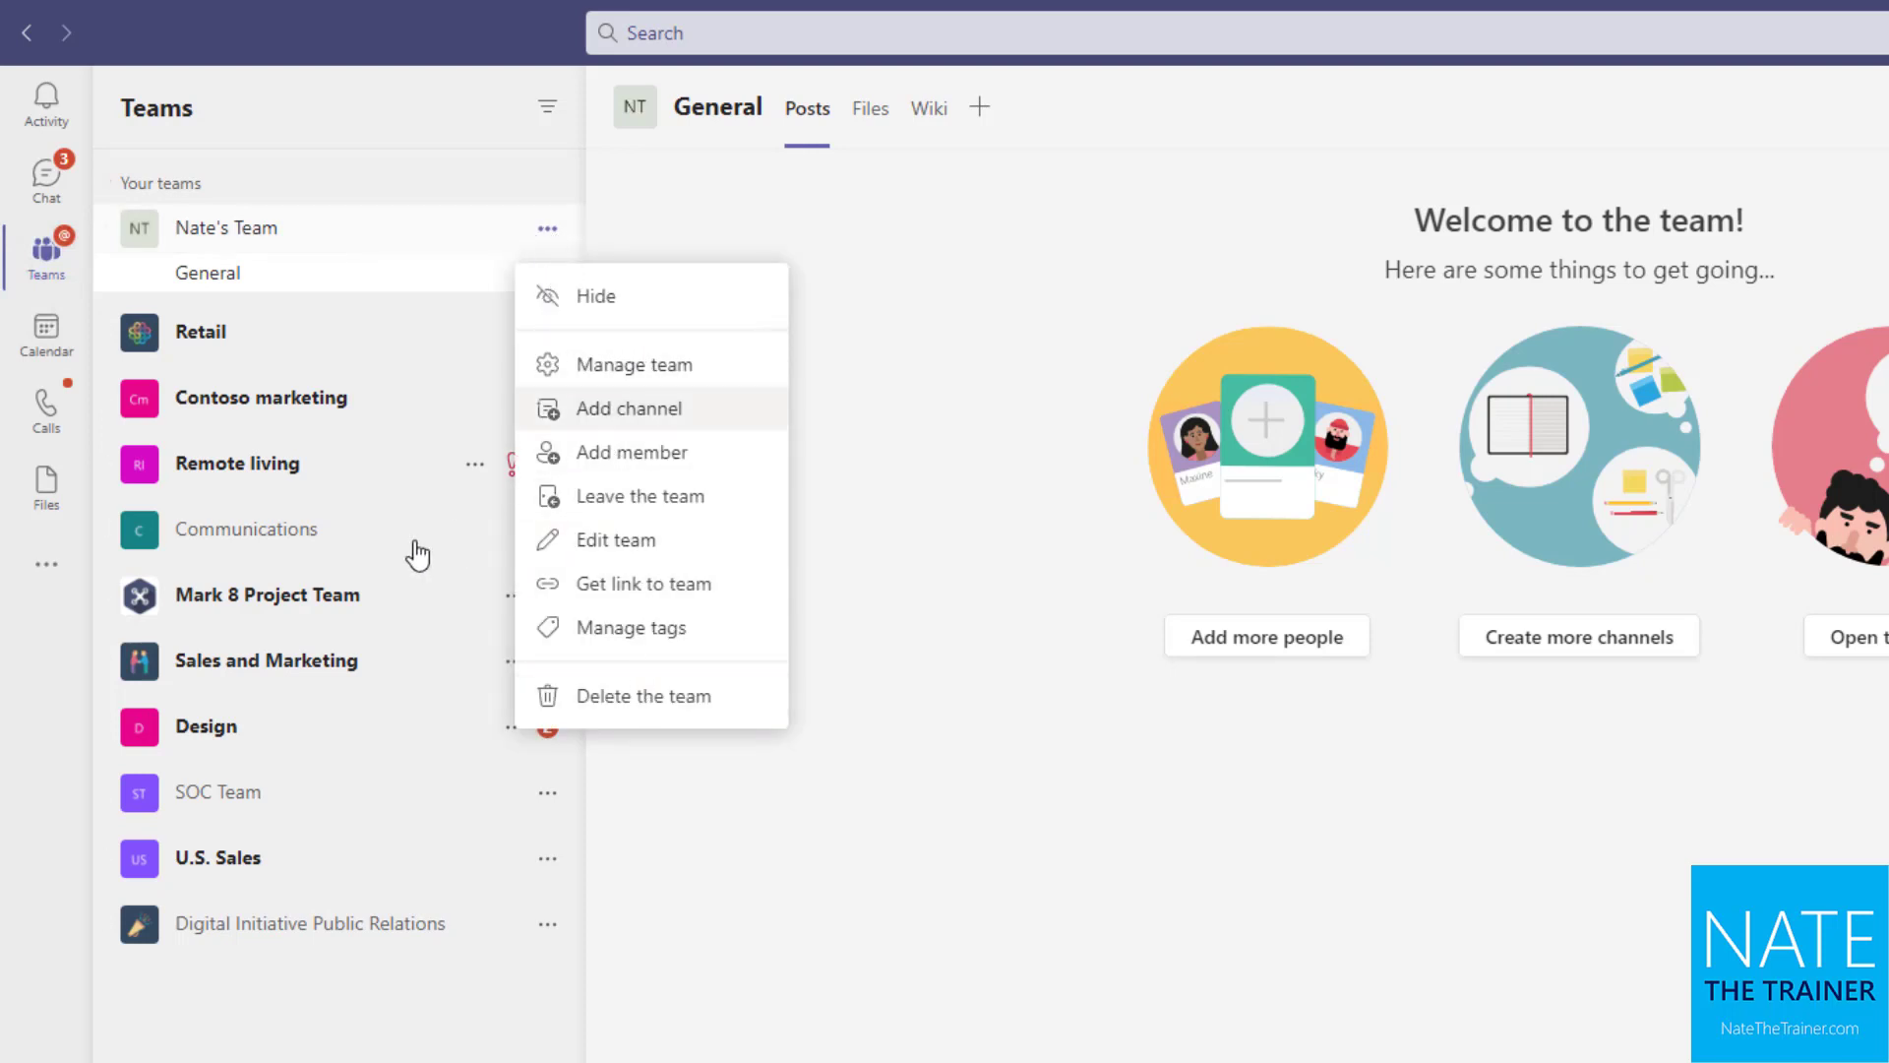
Step: Expand the Mark 8 Project Team and pin its Go to Market Plan channel
{"action": "left_click", "coordinate": [257, 600]}
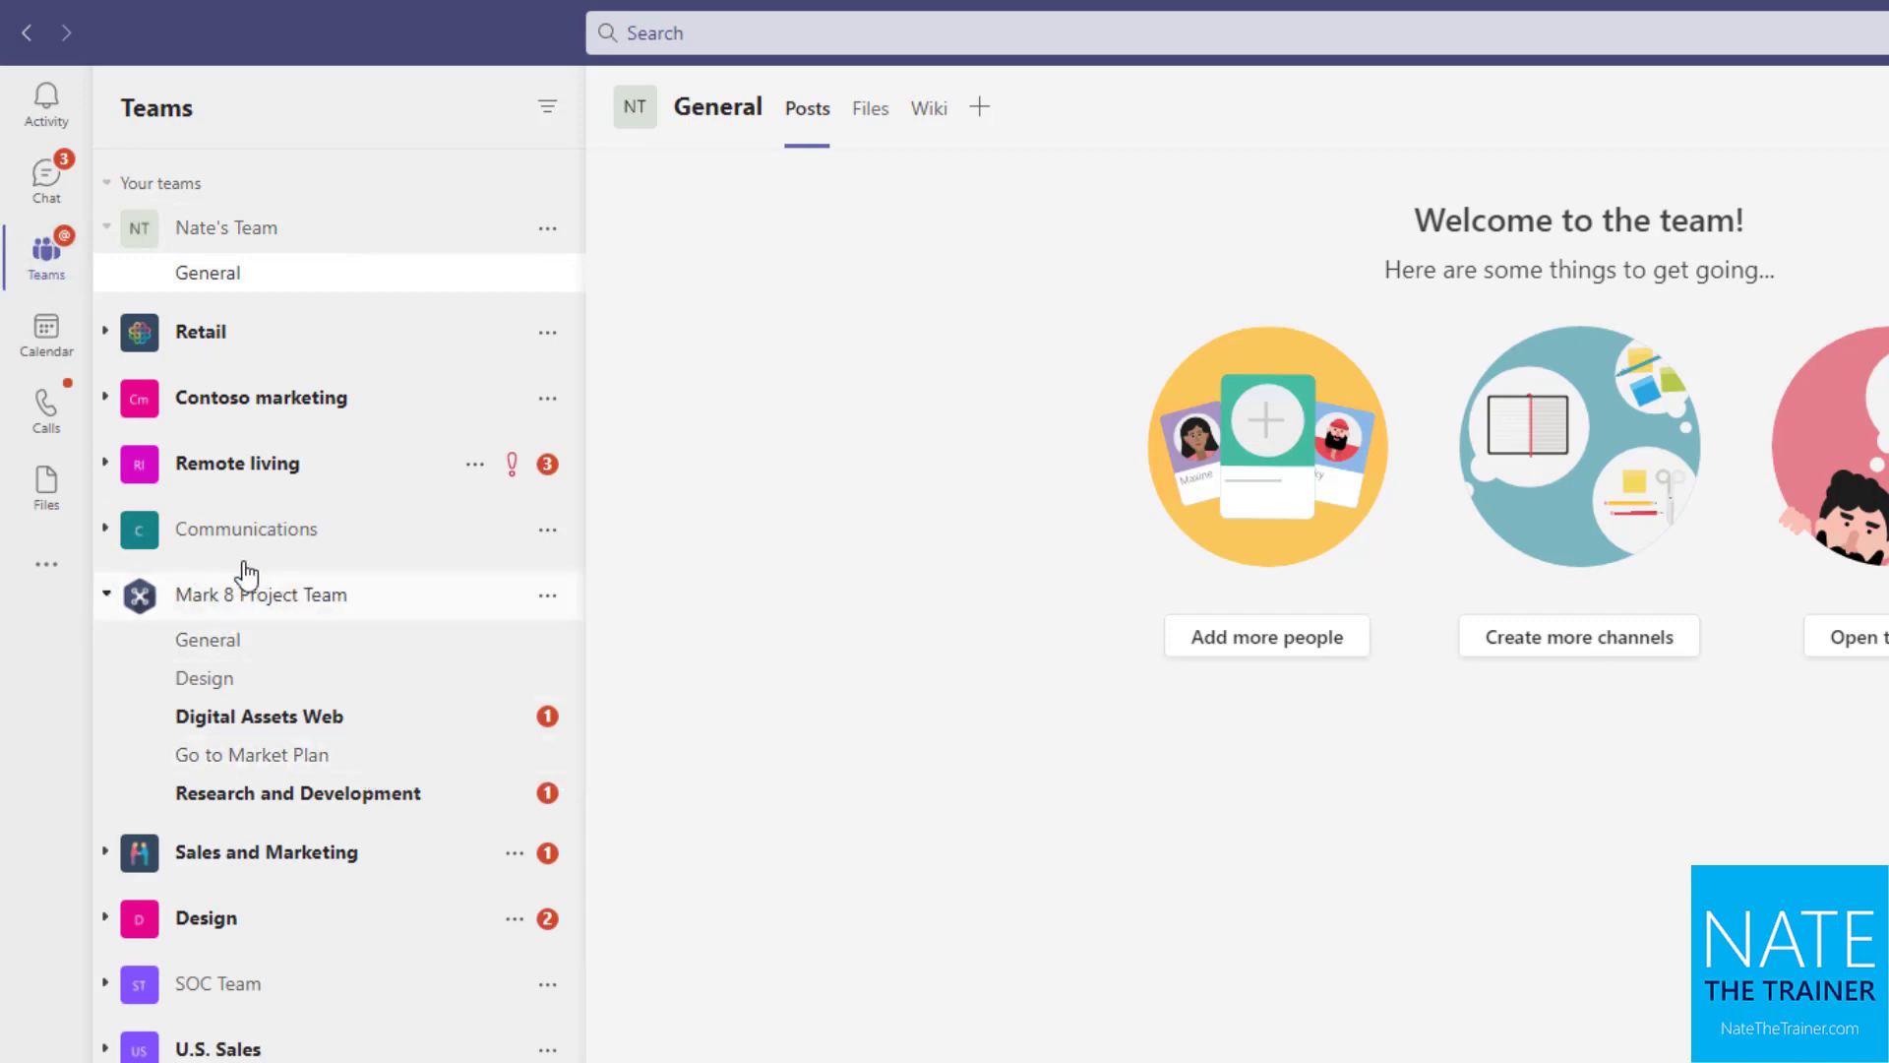
{"action": "left_click", "coordinate": [548, 757]}
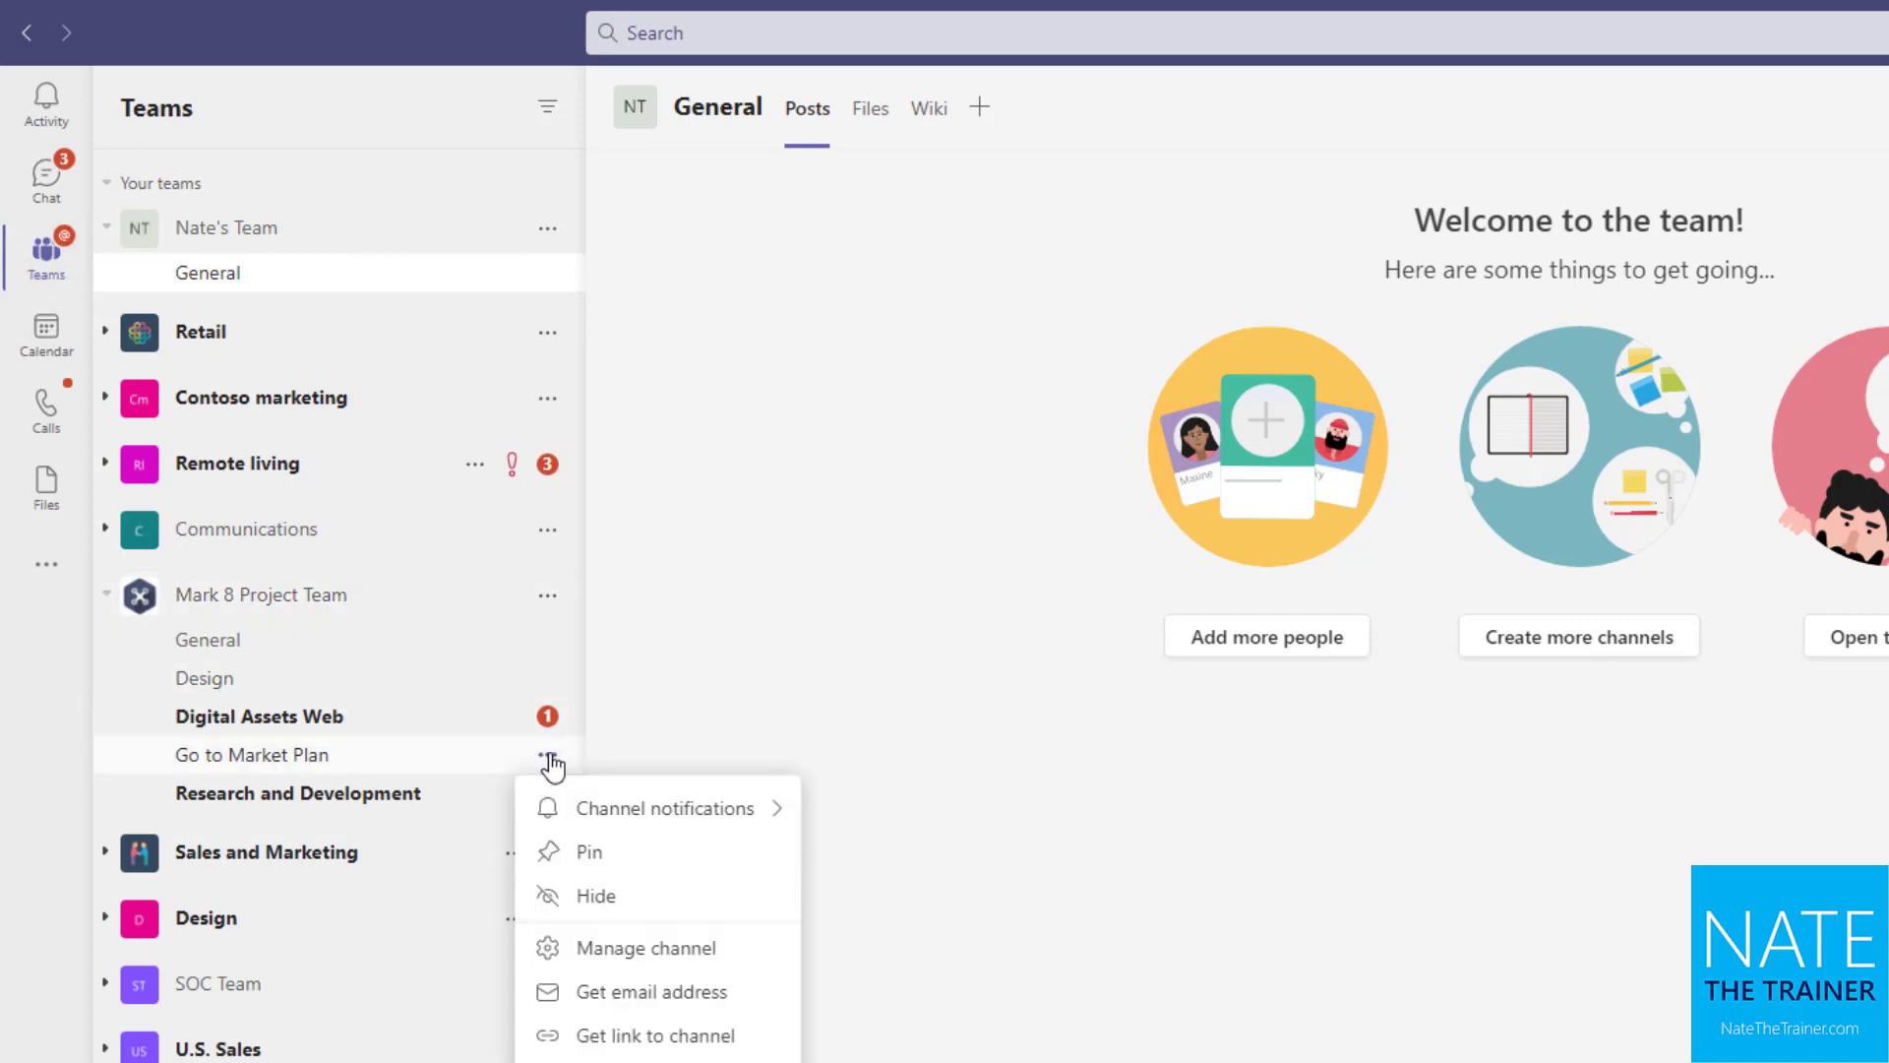
{"action": "left_click", "coordinate": [591, 854]}
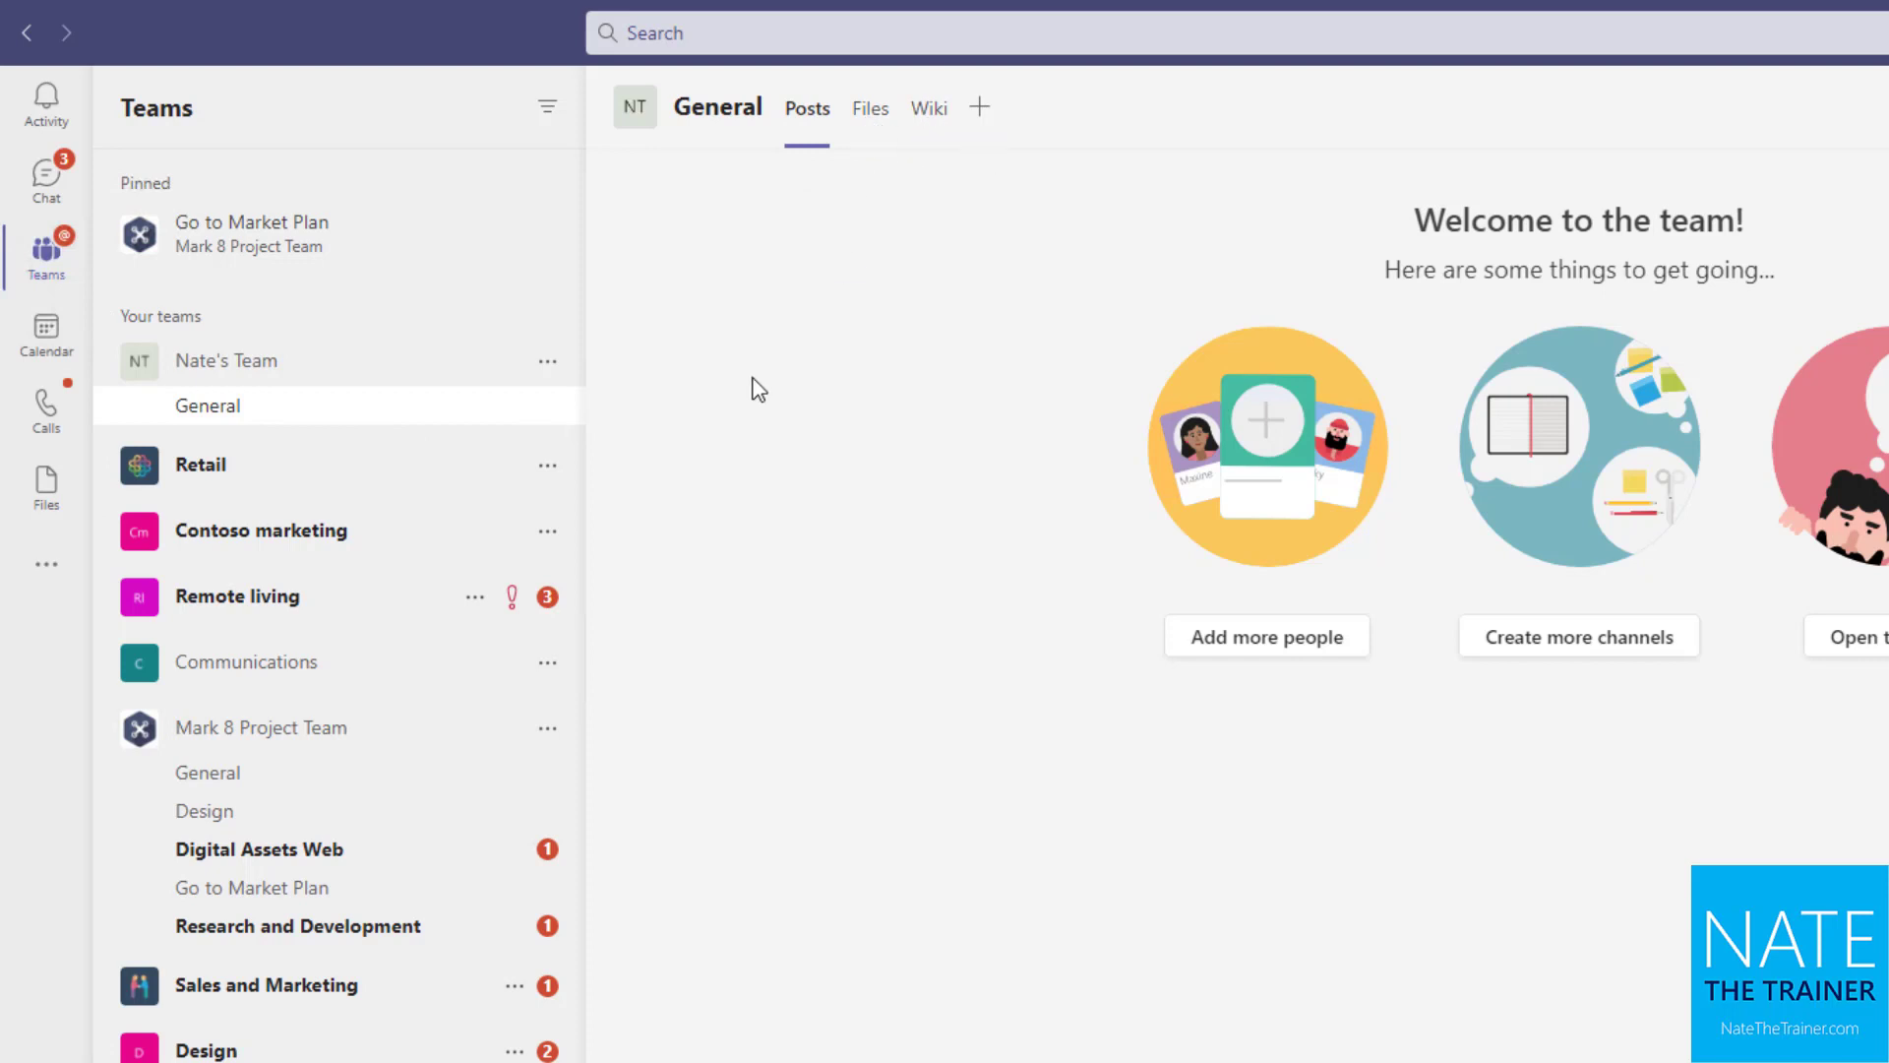
Step: Add a standard channel named "Training" to Nate's Team, shown automatically in everyone's channel list
{"action": "left_click", "coordinate": [548, 368]}
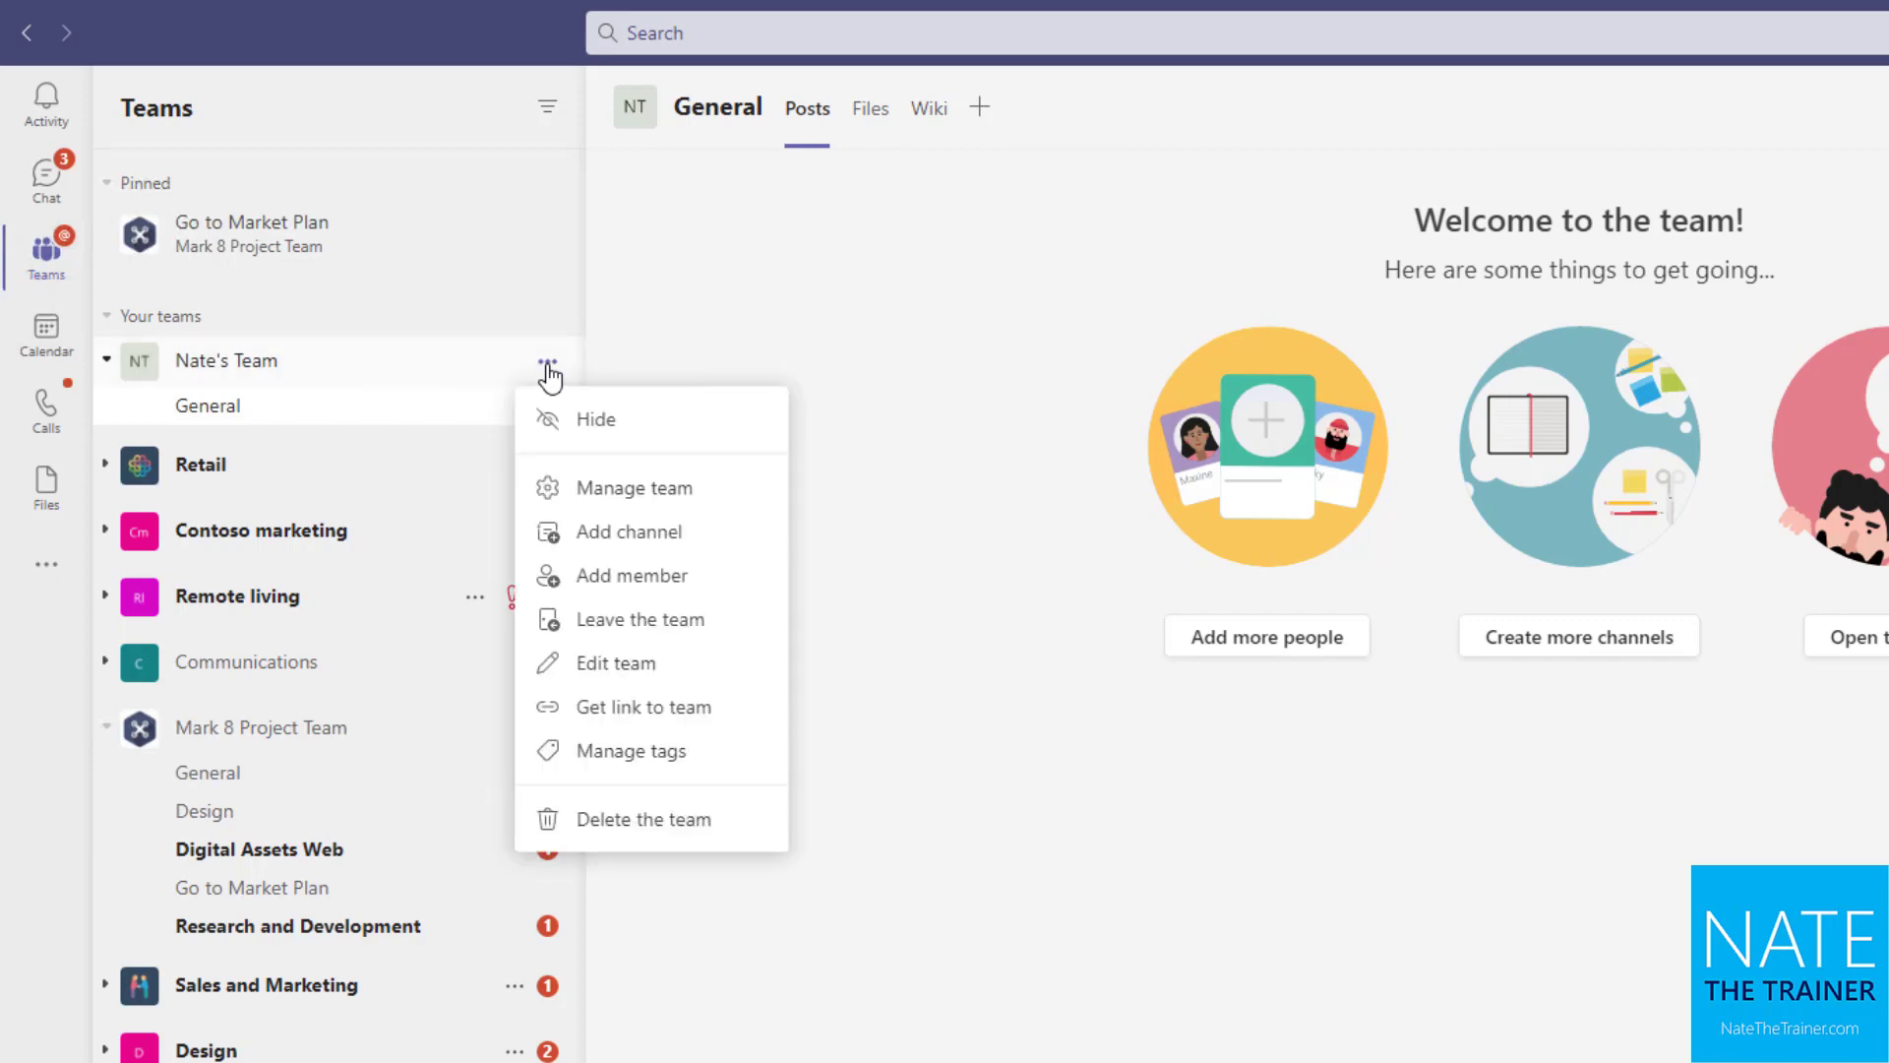
{"action": "left_click", "coordinate": [633, 537]}
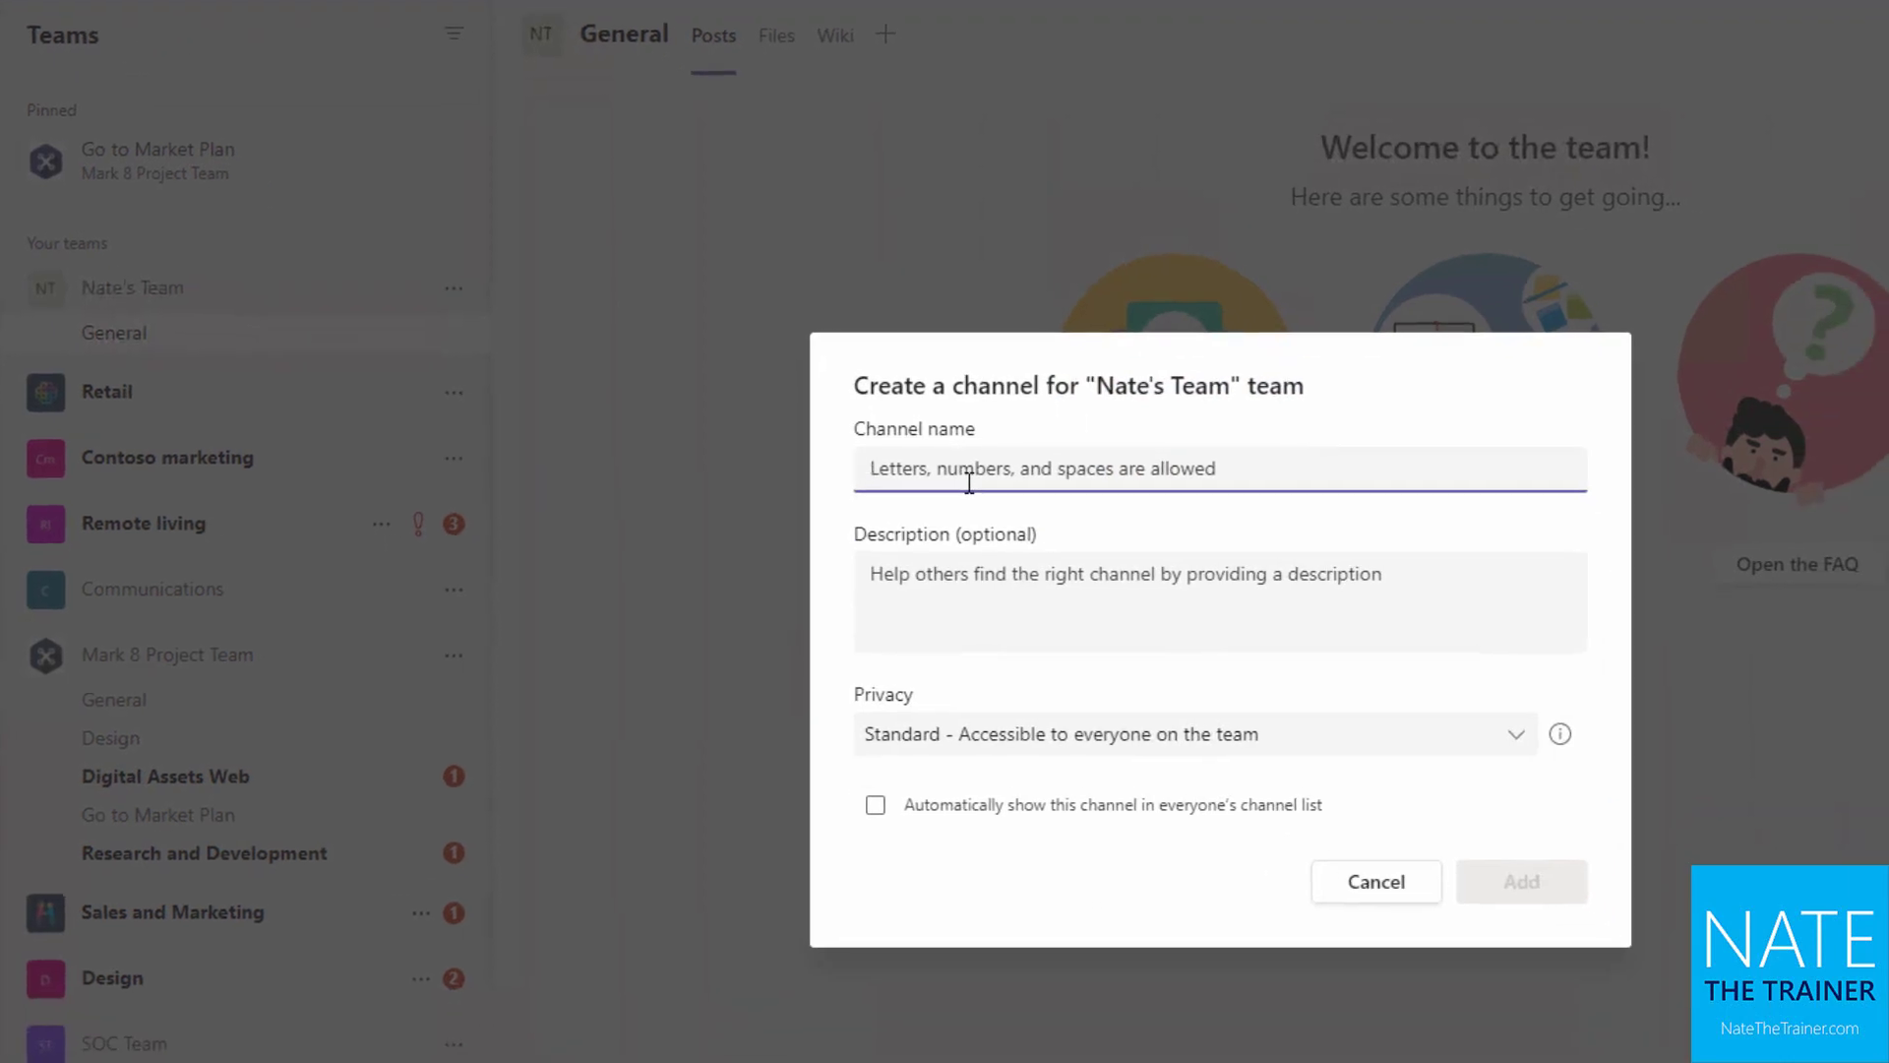
{"action": "type", "text": "Training"}
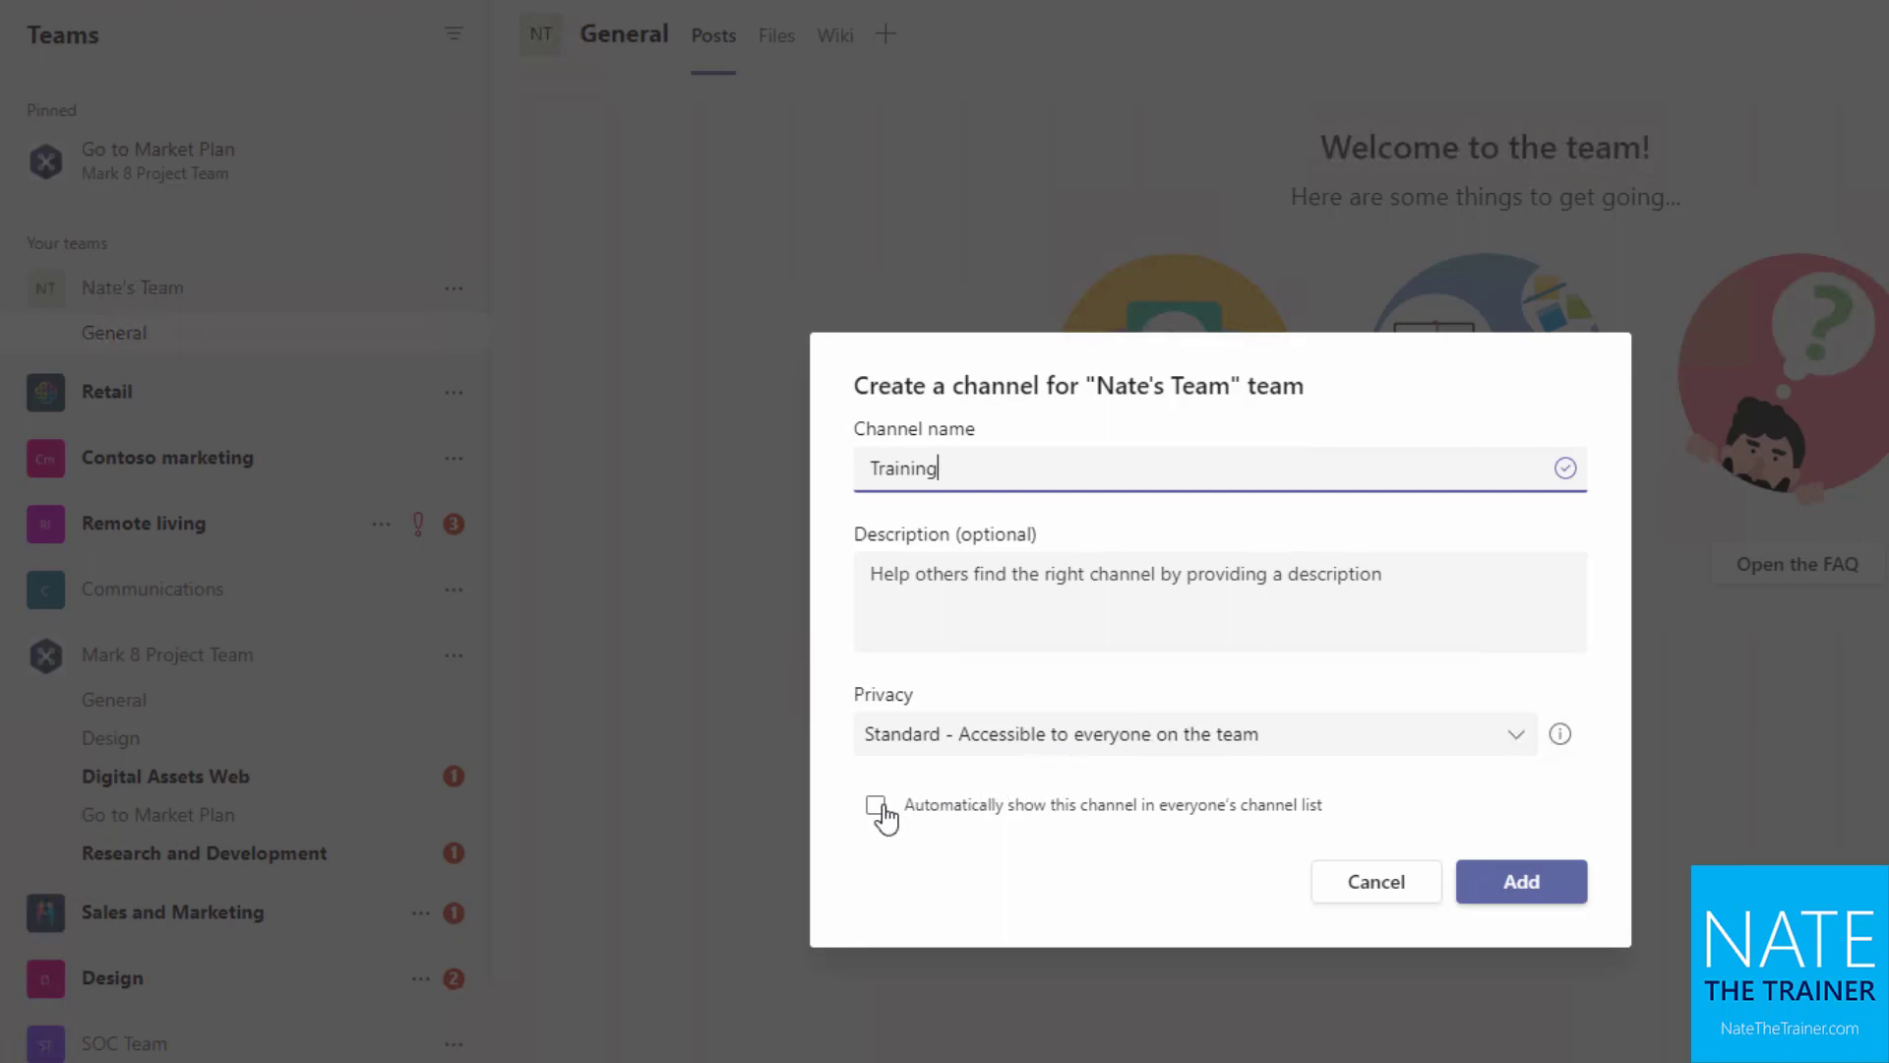
{"action": "left_click", "coordinate": [876, 805]}
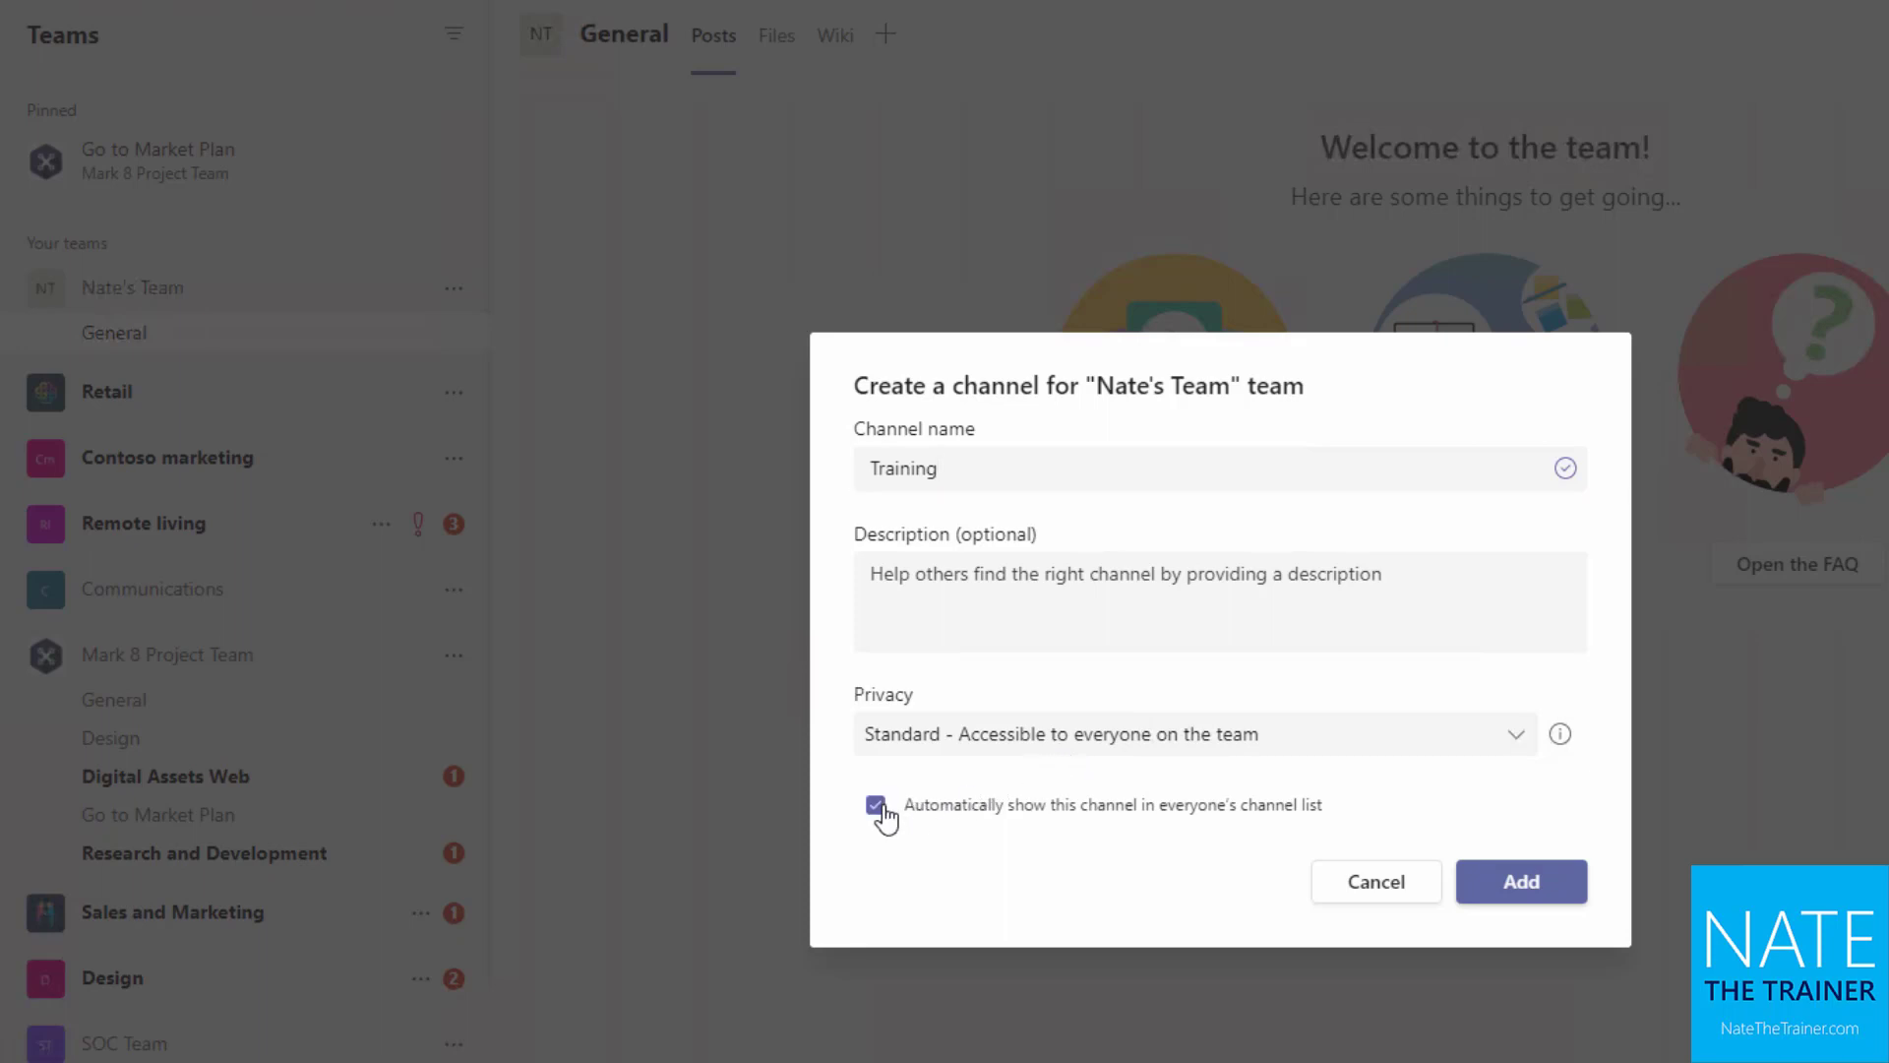
{"action": "left_click", "coordinate": [1523, 896]}
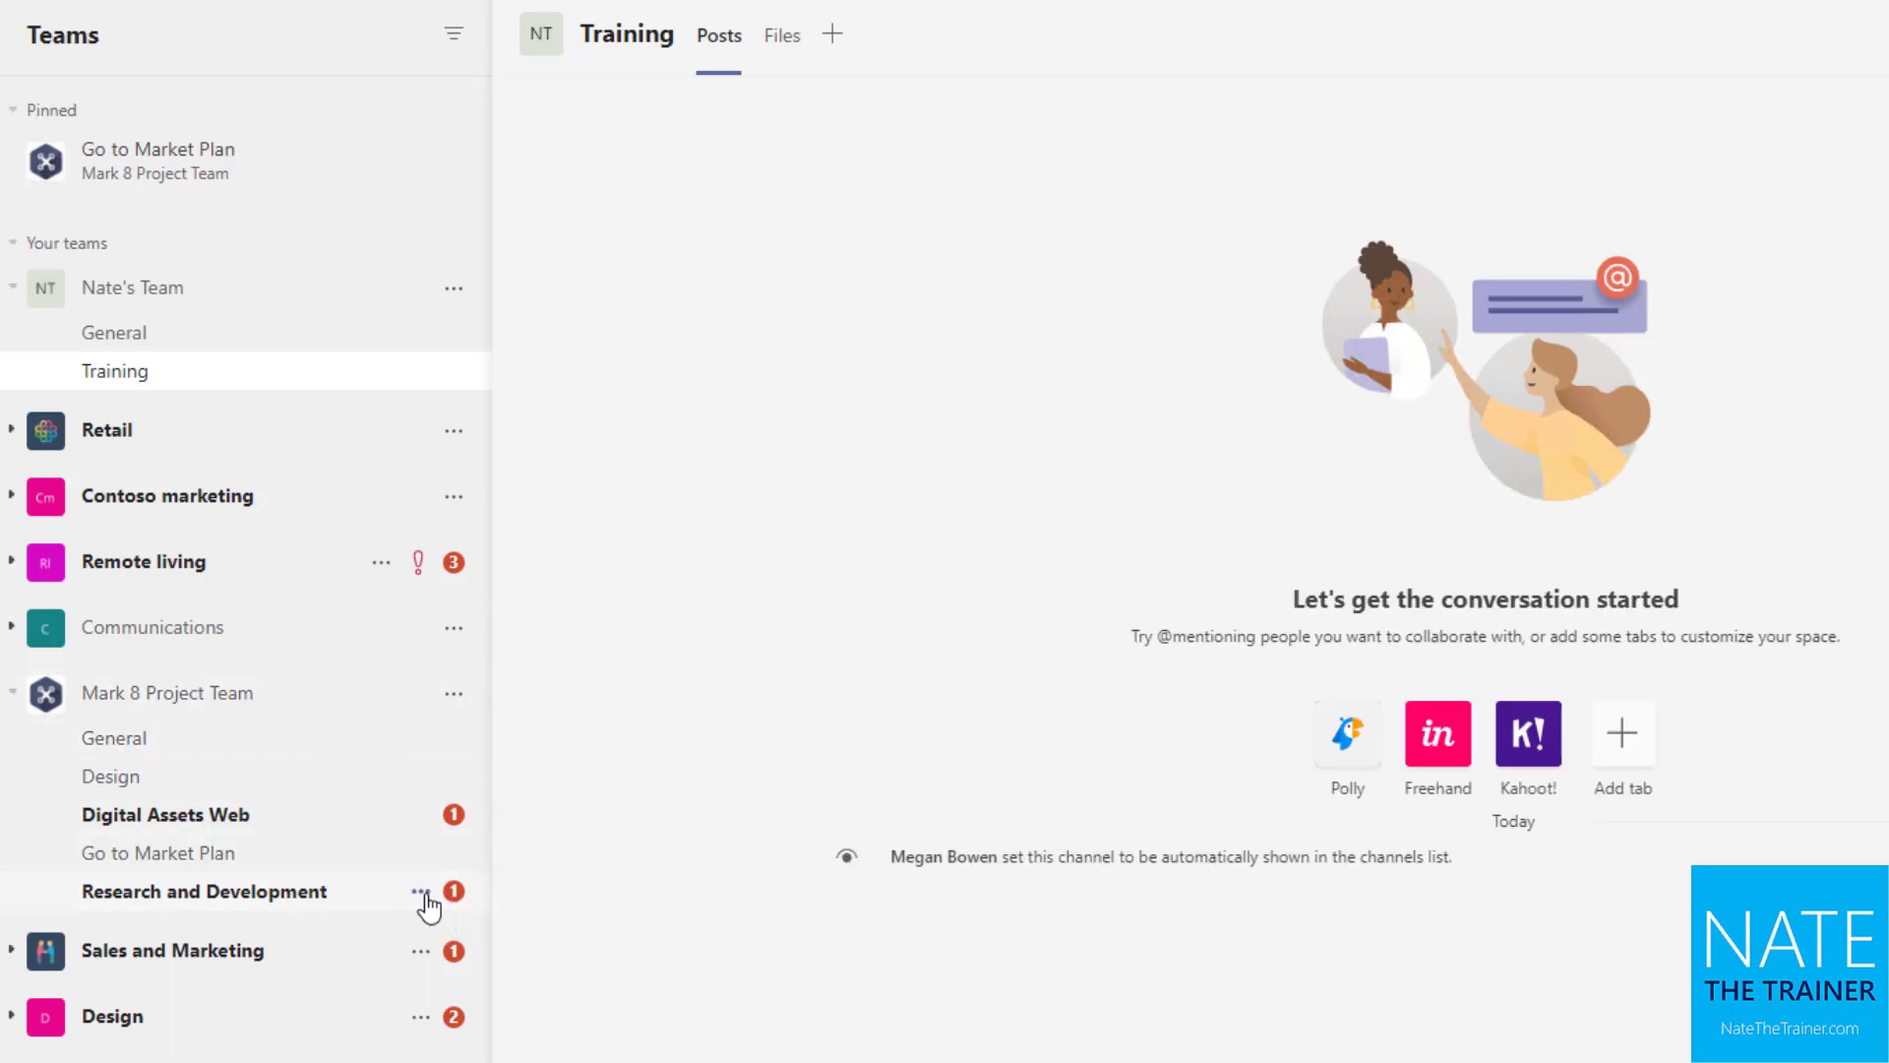
Step: Hide the Design, Digital Assets Web, and Research and Development channels of the Mark 8 Project Team and list its hidden channels
{"action": "left_click", "coordinate": [423, 894]}
{"action": "left_click", "coordinate": [551, 577]}
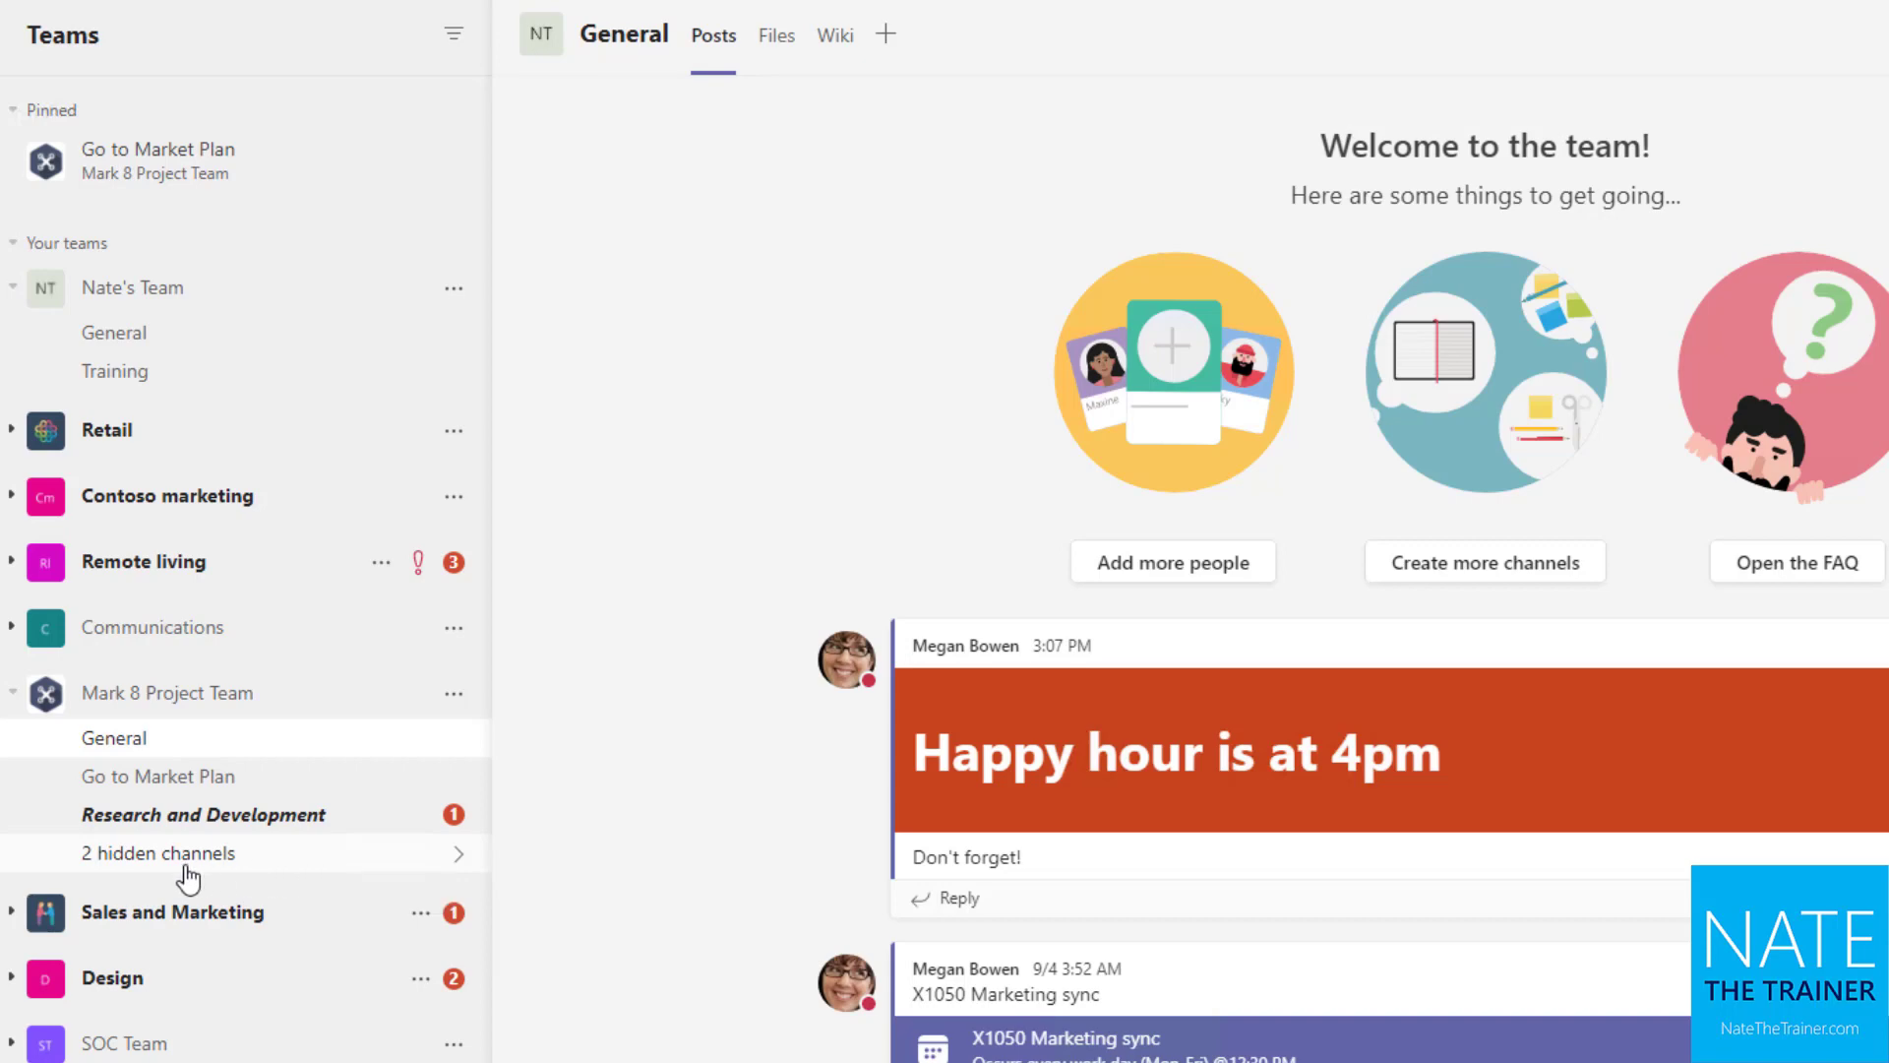
{"action": "left_click", "coordinate": [337, 872]}
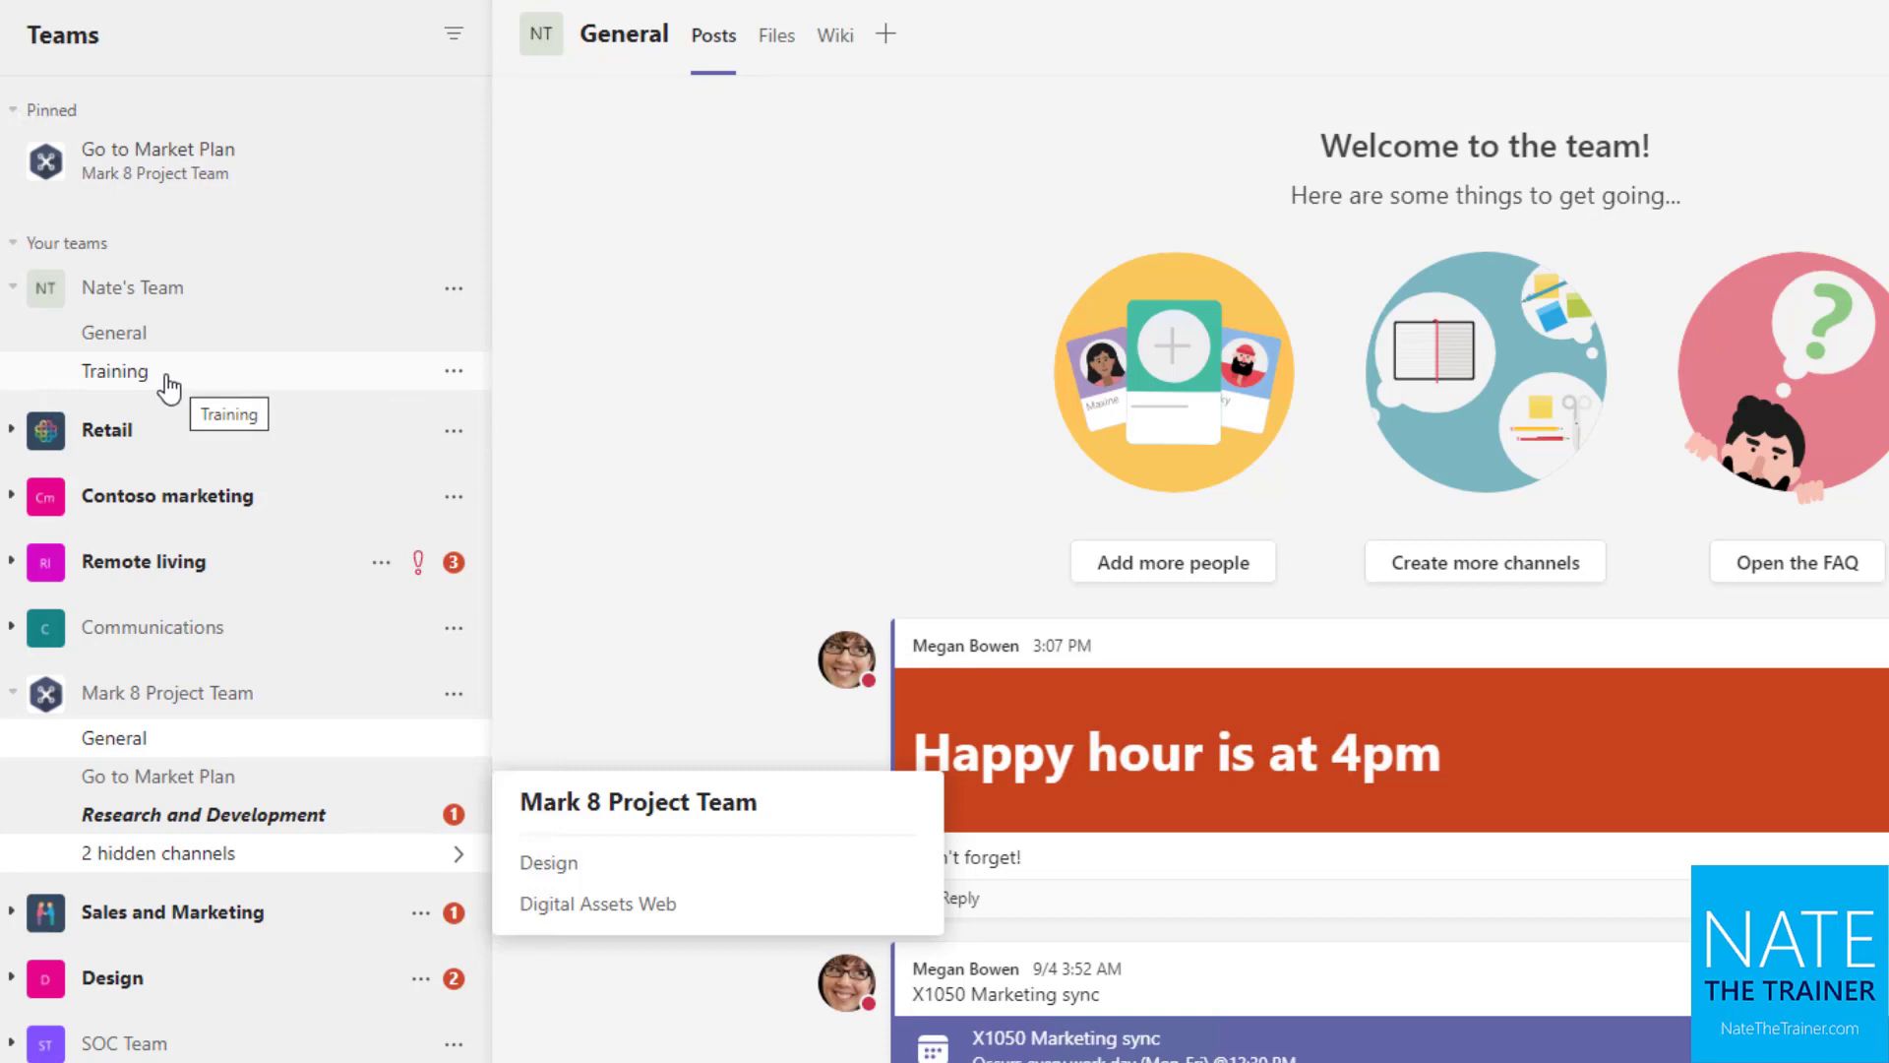
Step: Add a channel named "Admin" to Nate's Team with privacy set to Private, accessible only to a specific group of people
{"action": "left_click", "coordinate": [454, 370]}
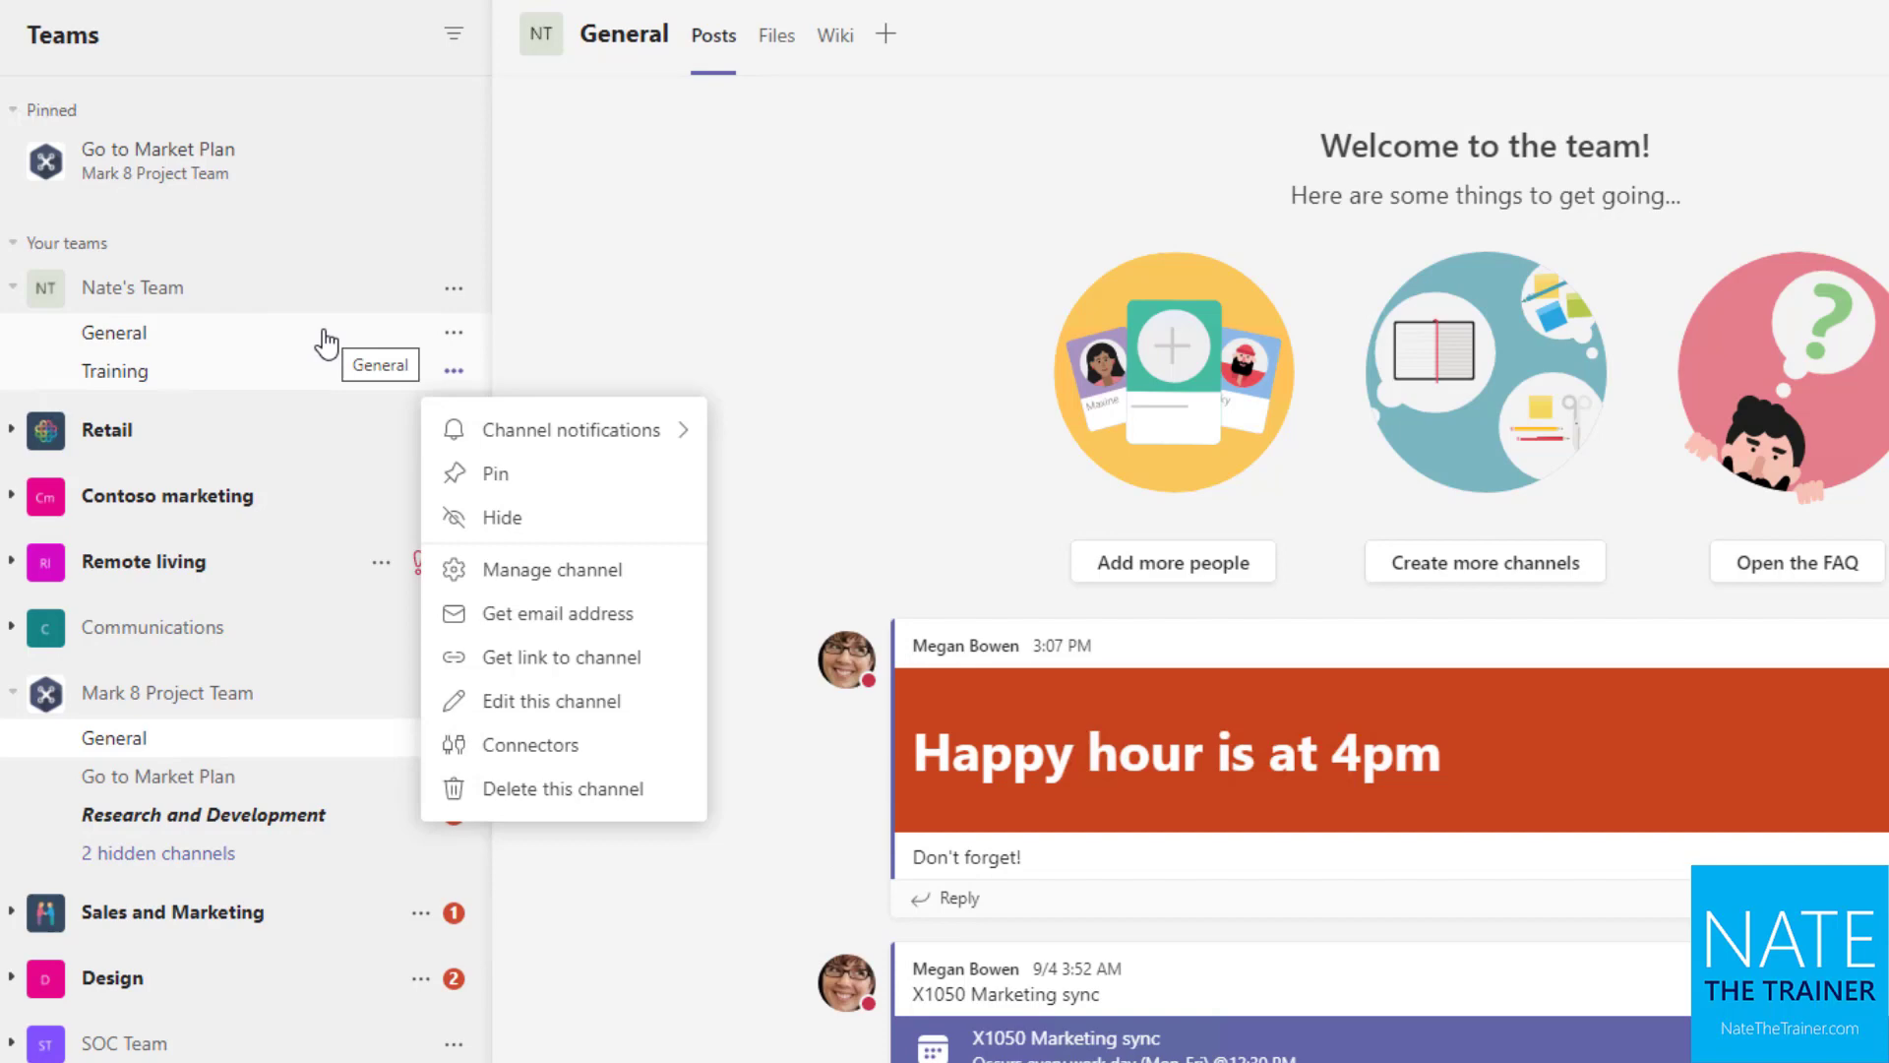
{"action": "left_click", "coordinate": [454, 290]}
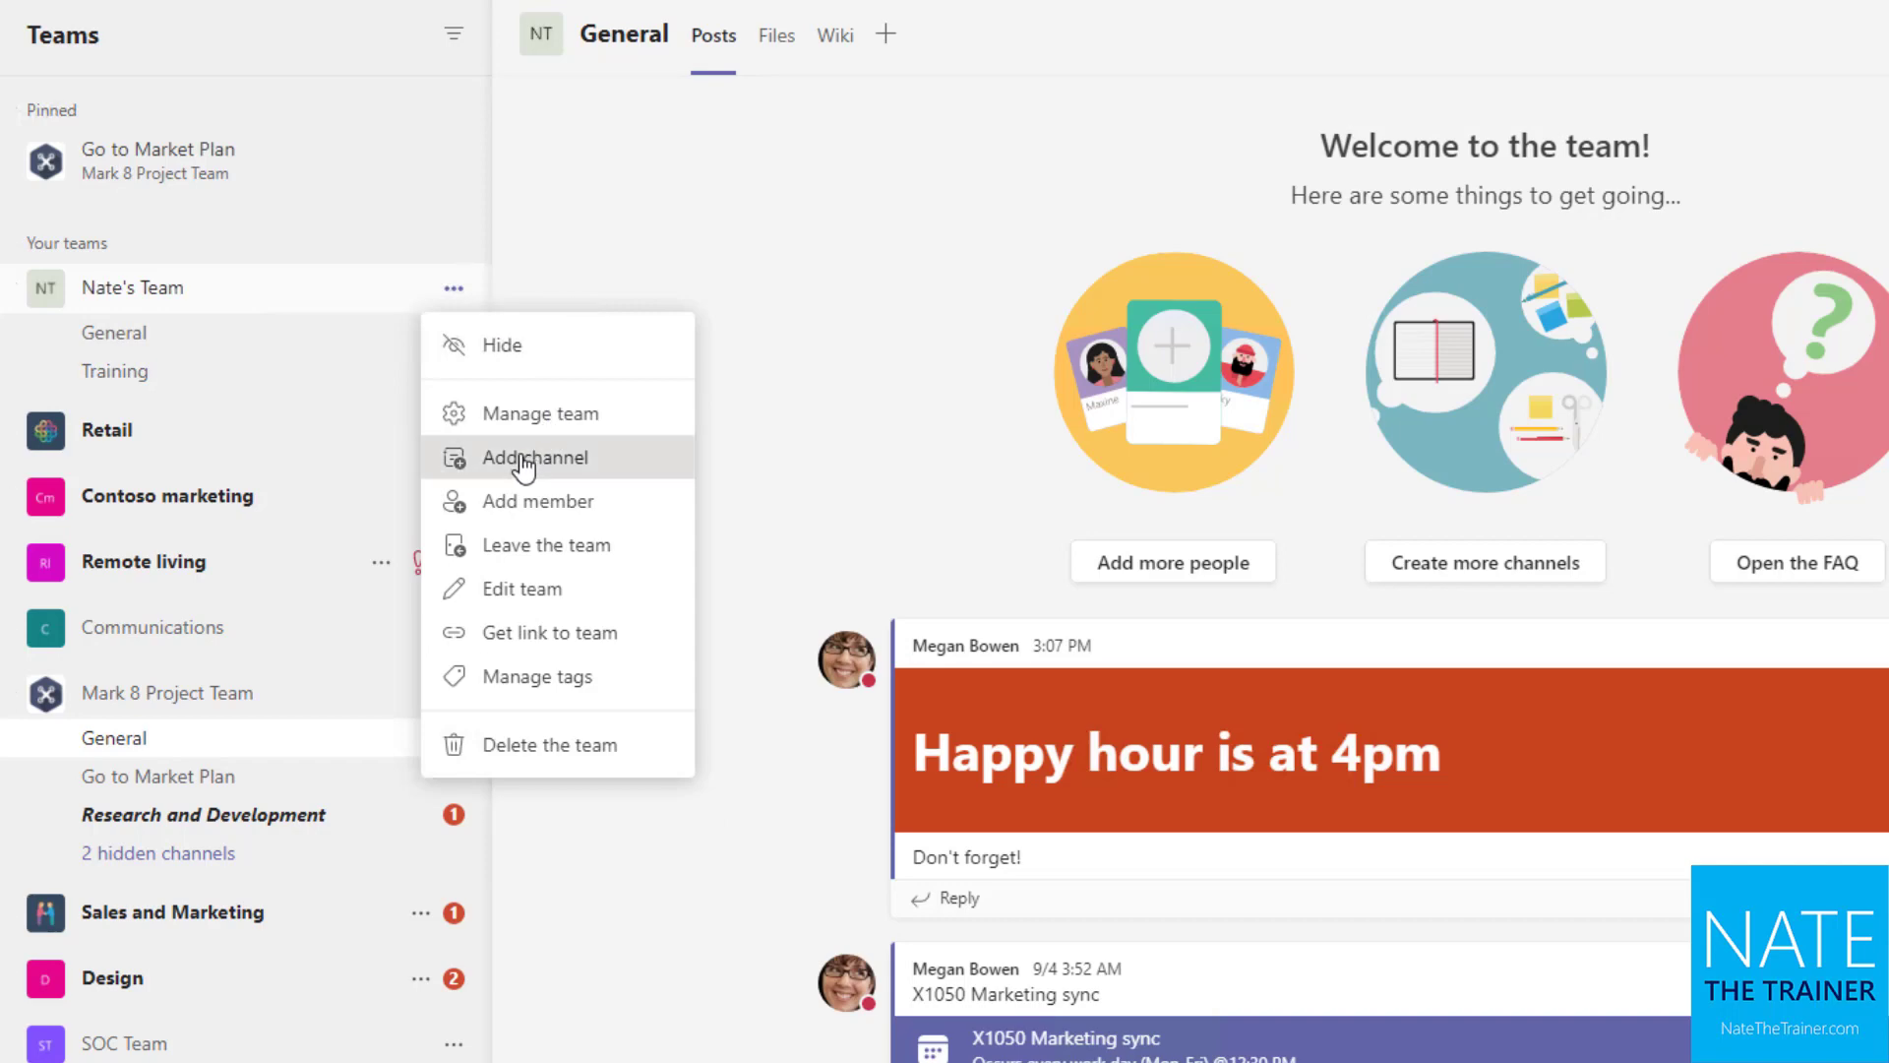
{"action": "left_click", "coordinate": [519, 467]}
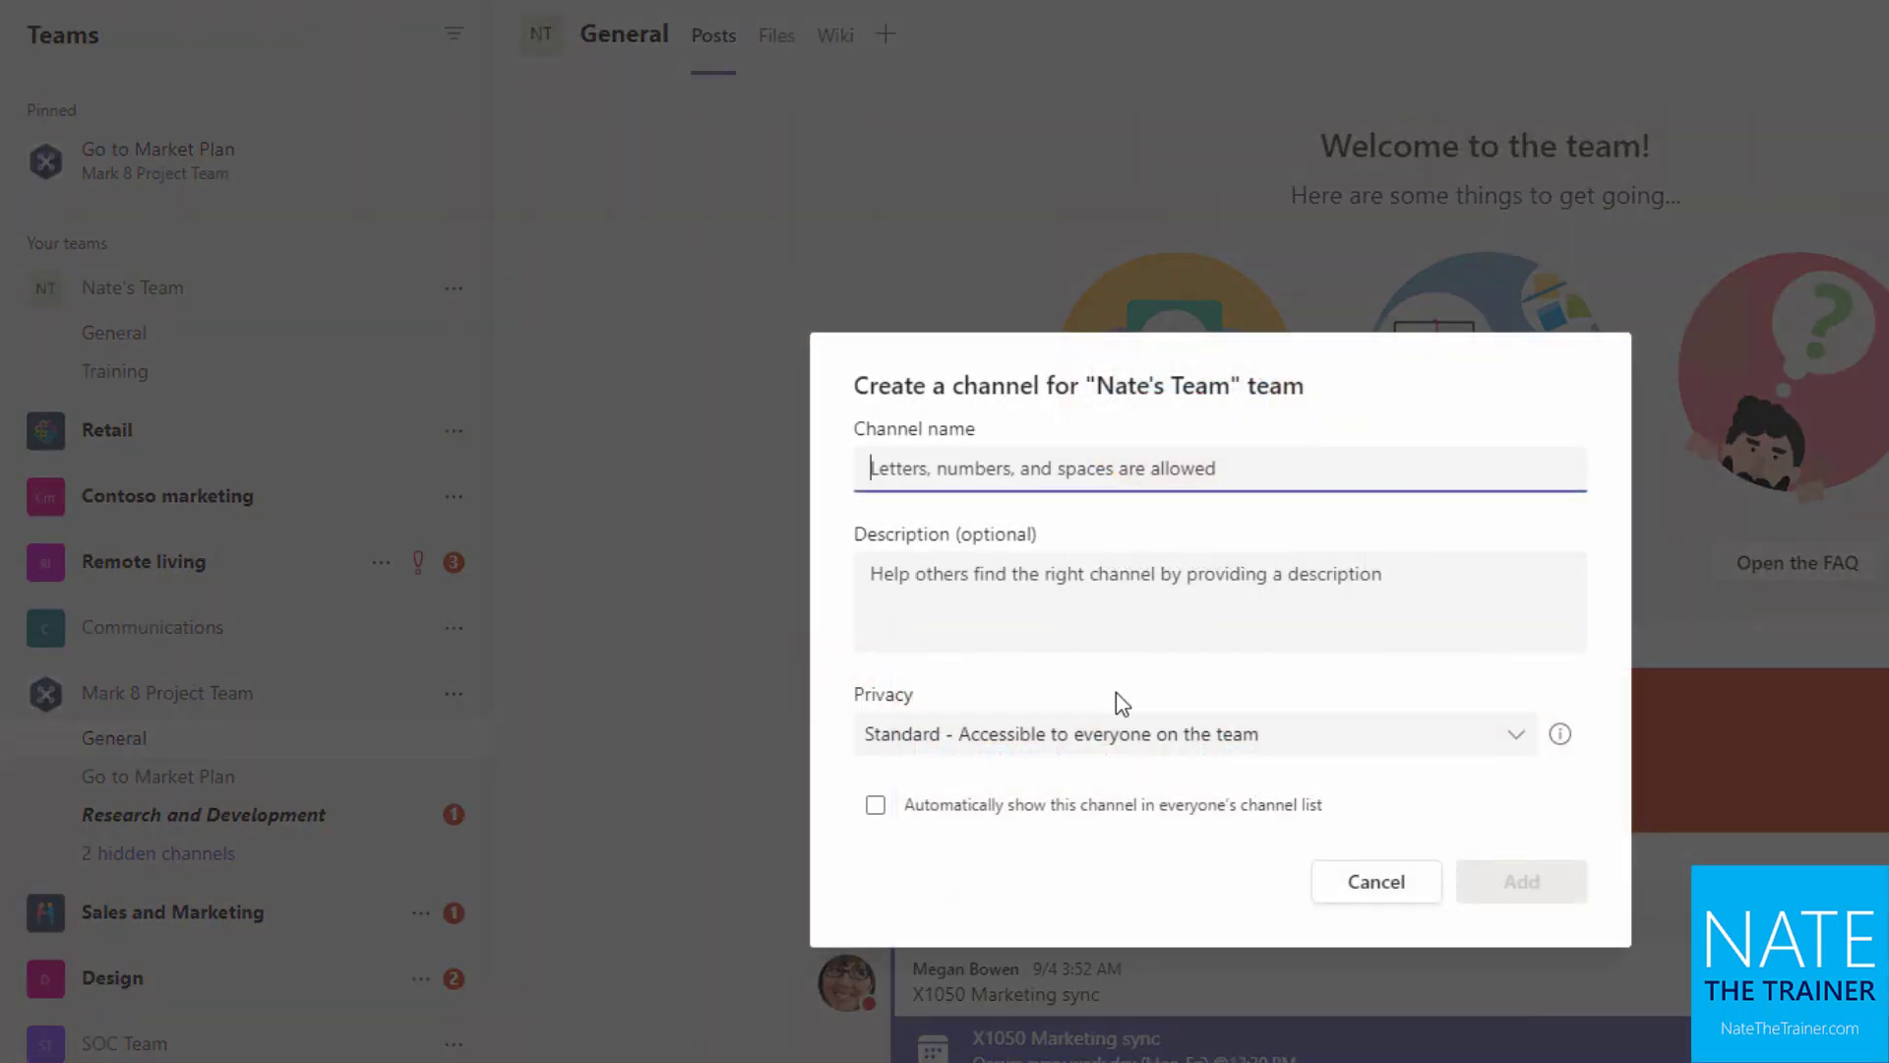
{"action": "type", "text": "Admin"}
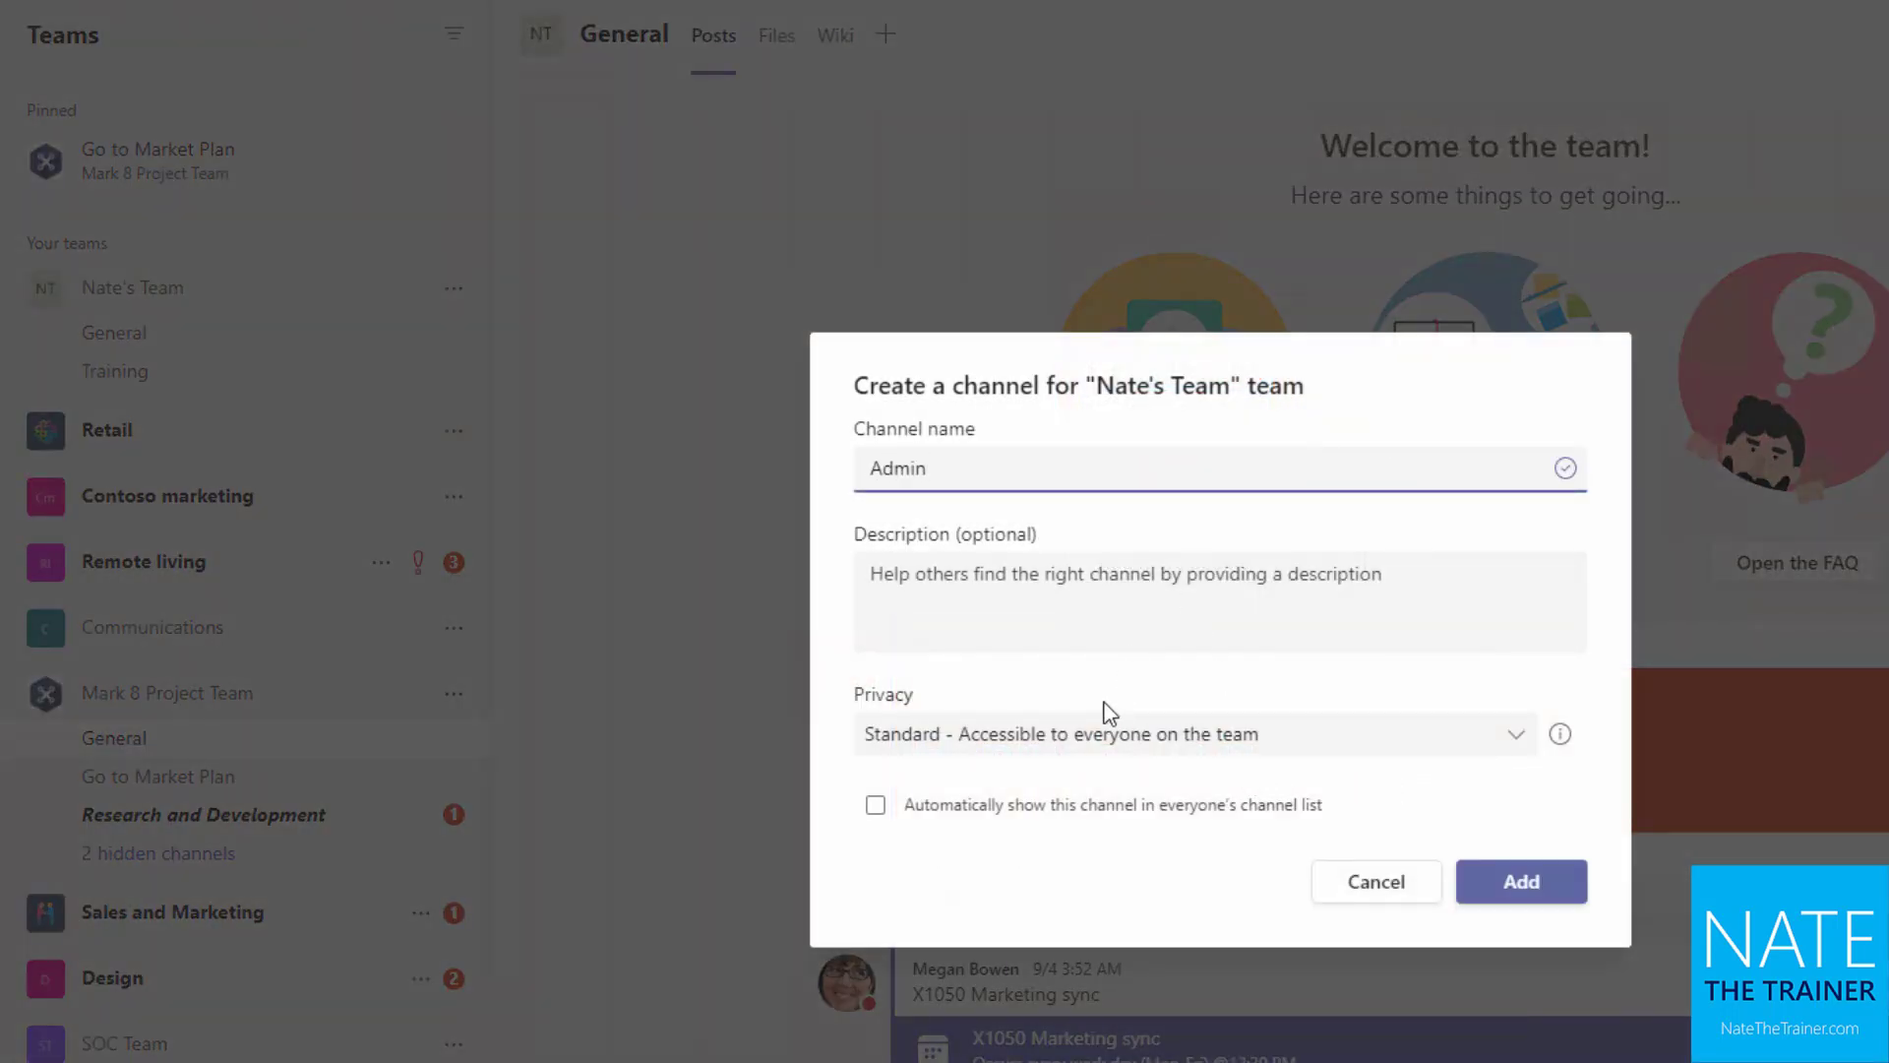
{"action": "left_click", "coordinate": [1100, 738]}
{"action": "left_click", "coordinate": [1092, 873]}
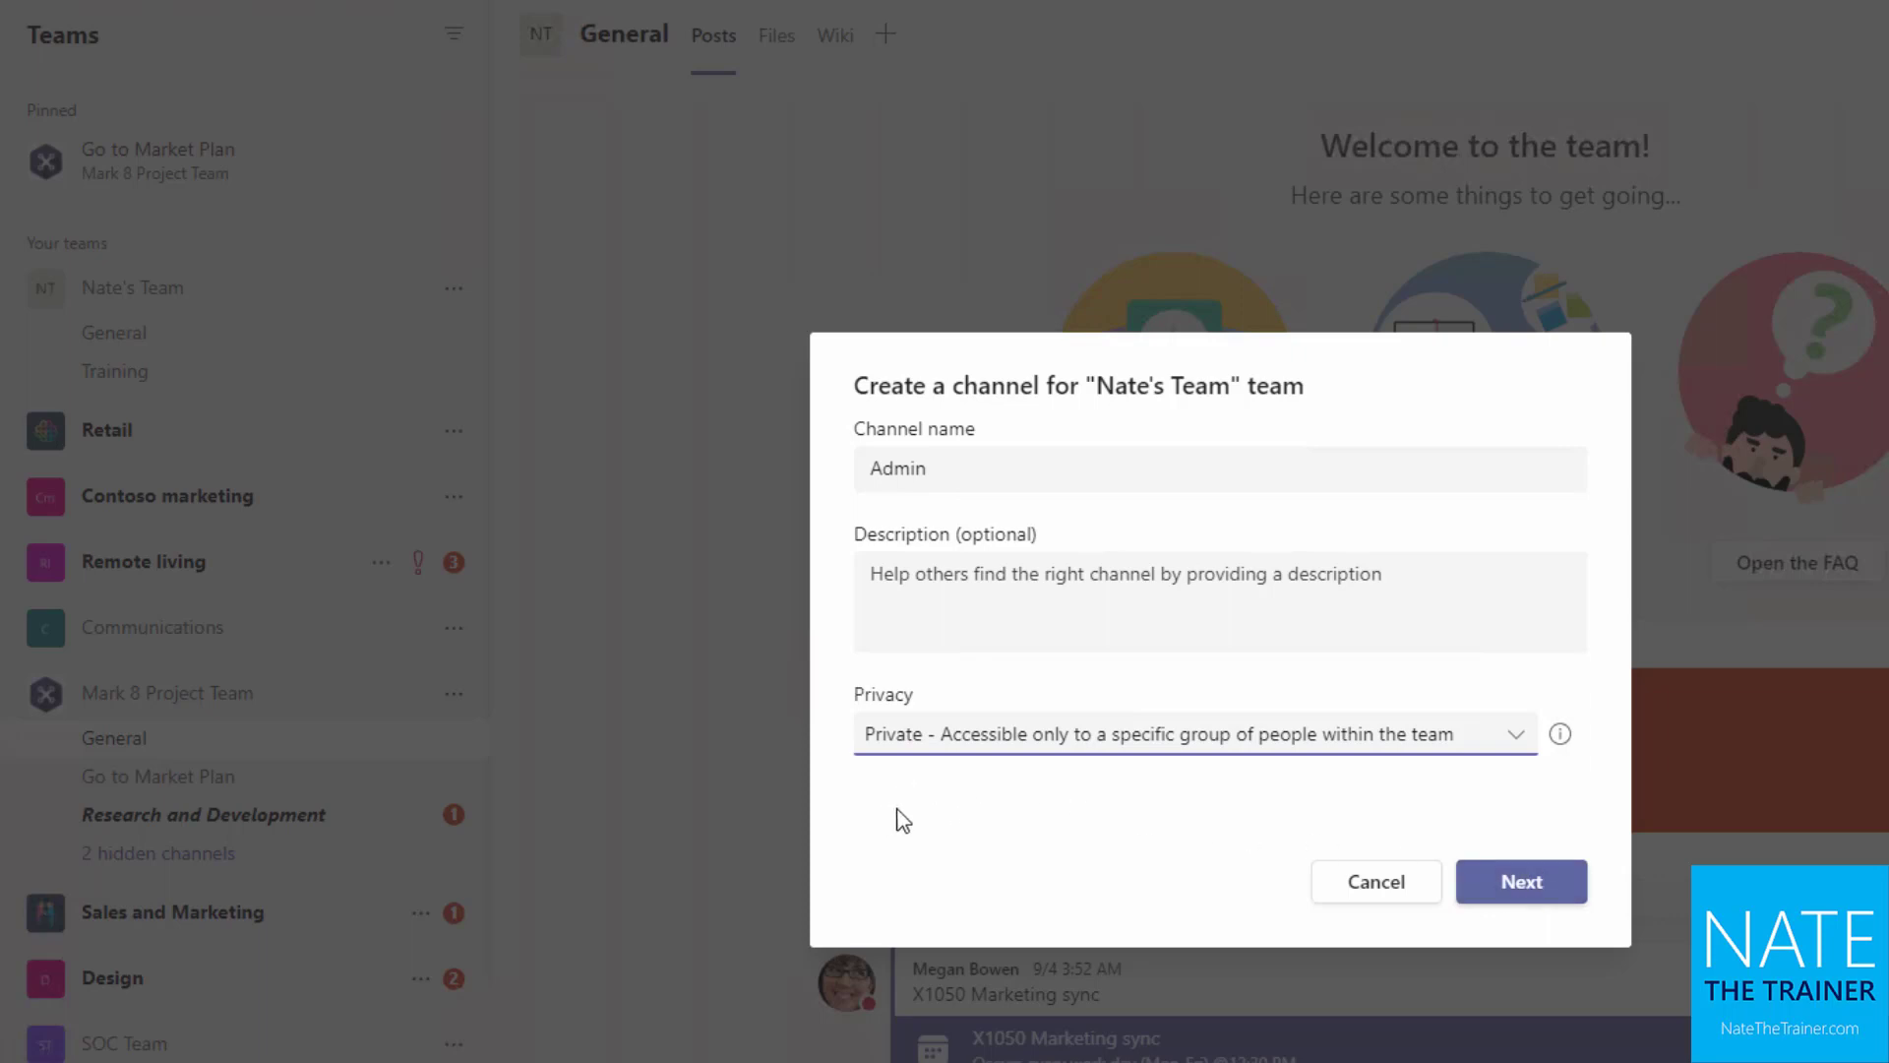
{"action": "left_click", "coordinate": [1538, 897]}
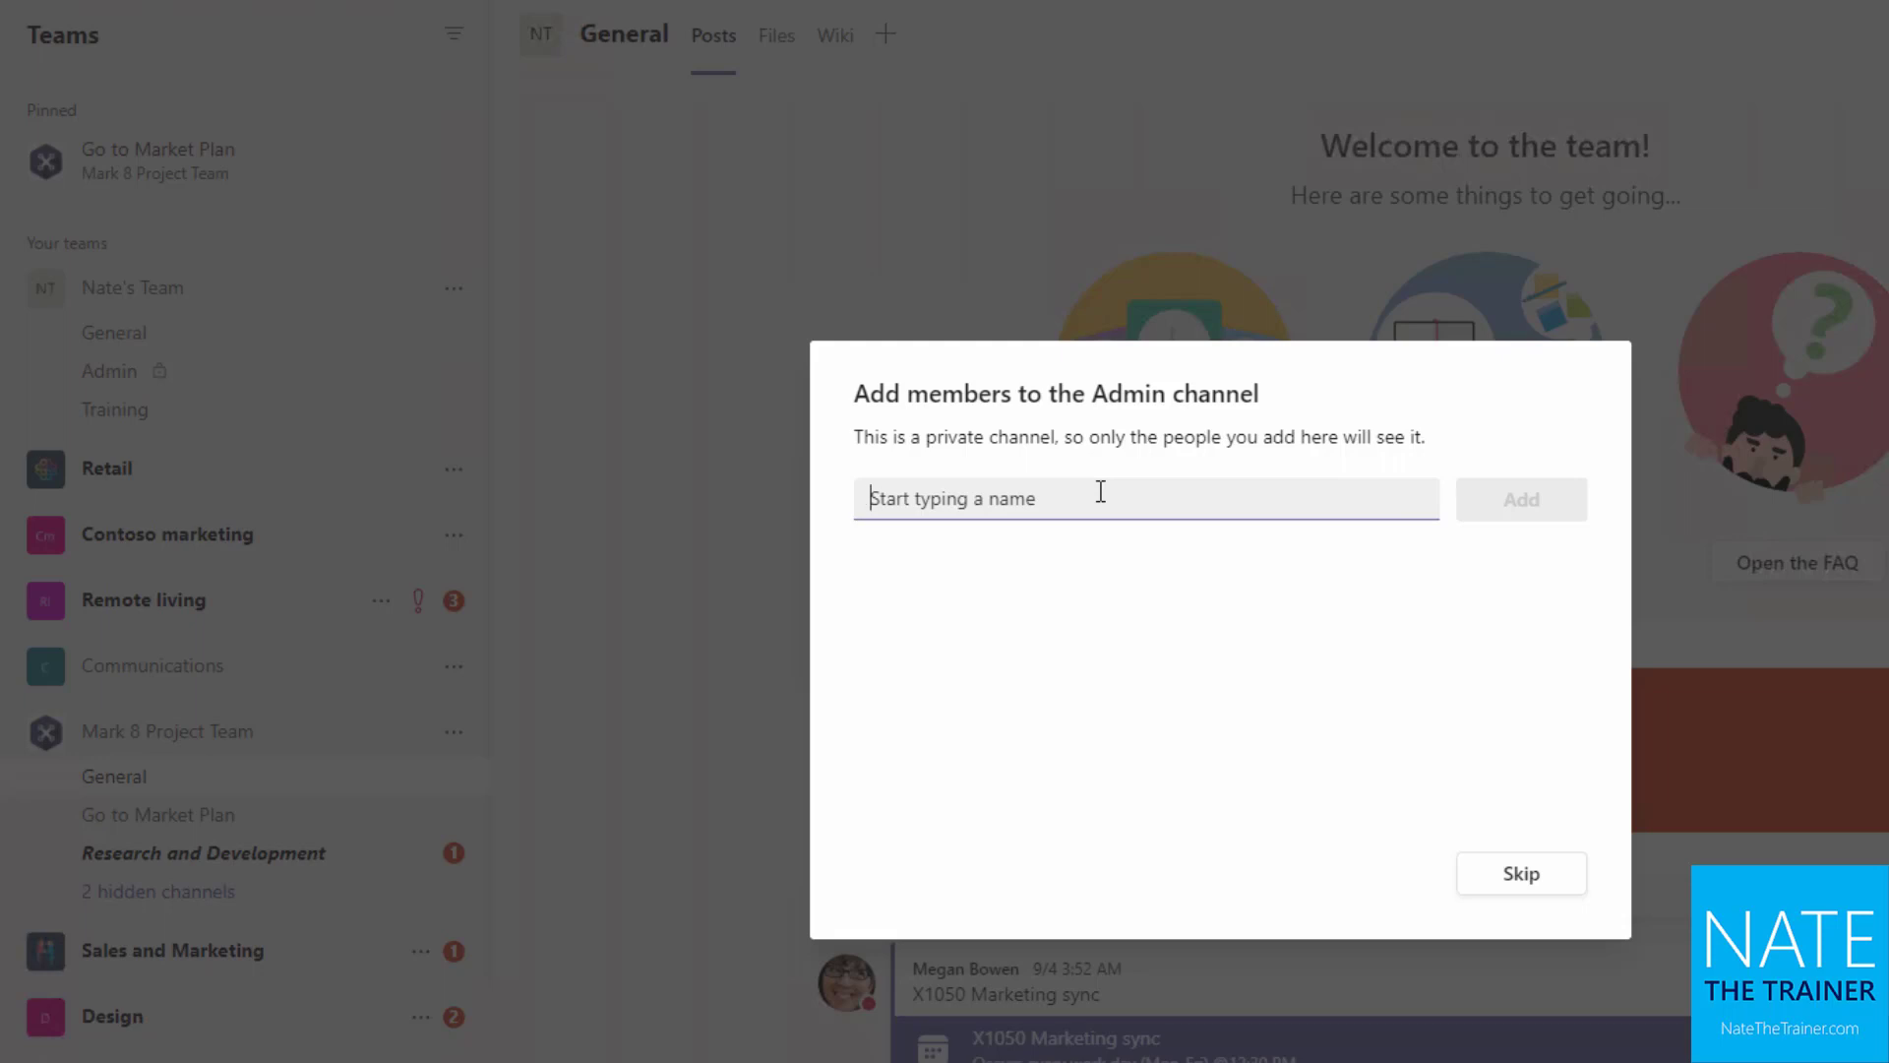
Step: Add the Retail Manager to the private Admin channel with the Member role and finish adding members
{"action": "type", "text": "nestor"}
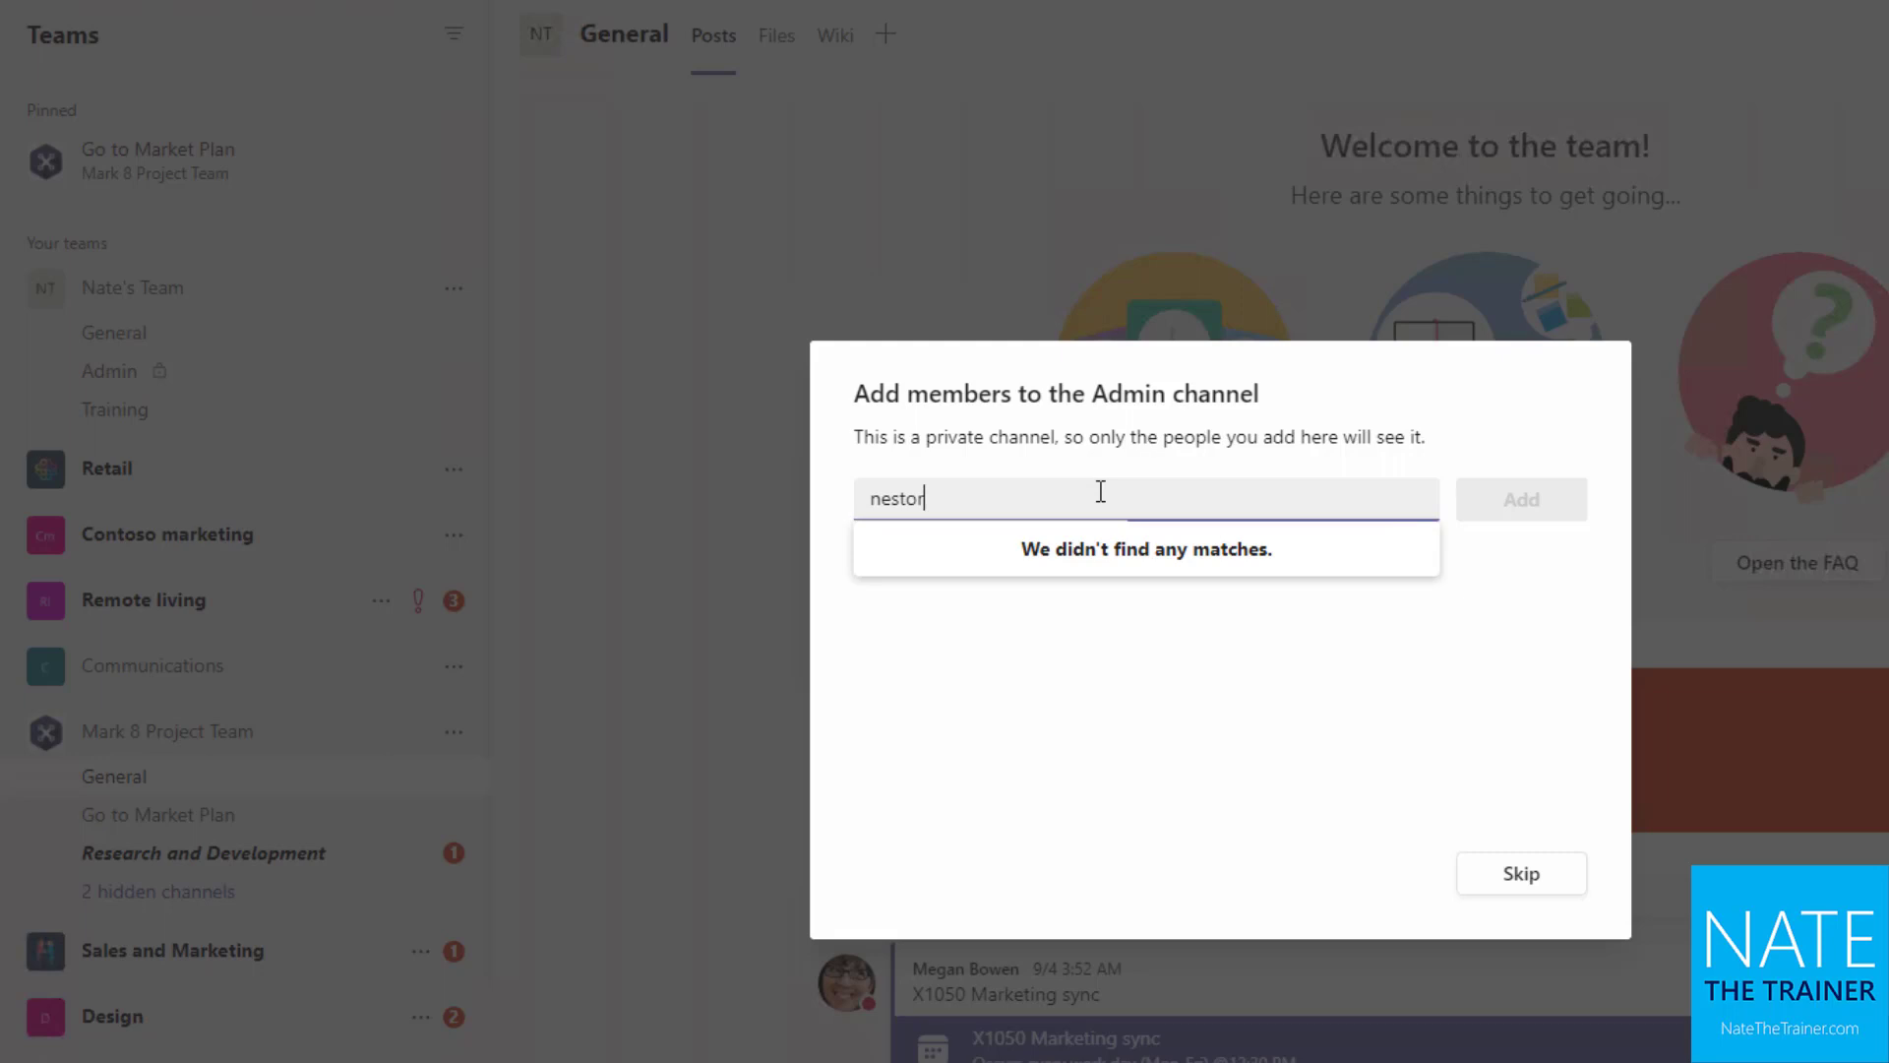
{"action": "double_click", "coordinate": [1100, 491]}
{"action": "type", "text": "adele"}
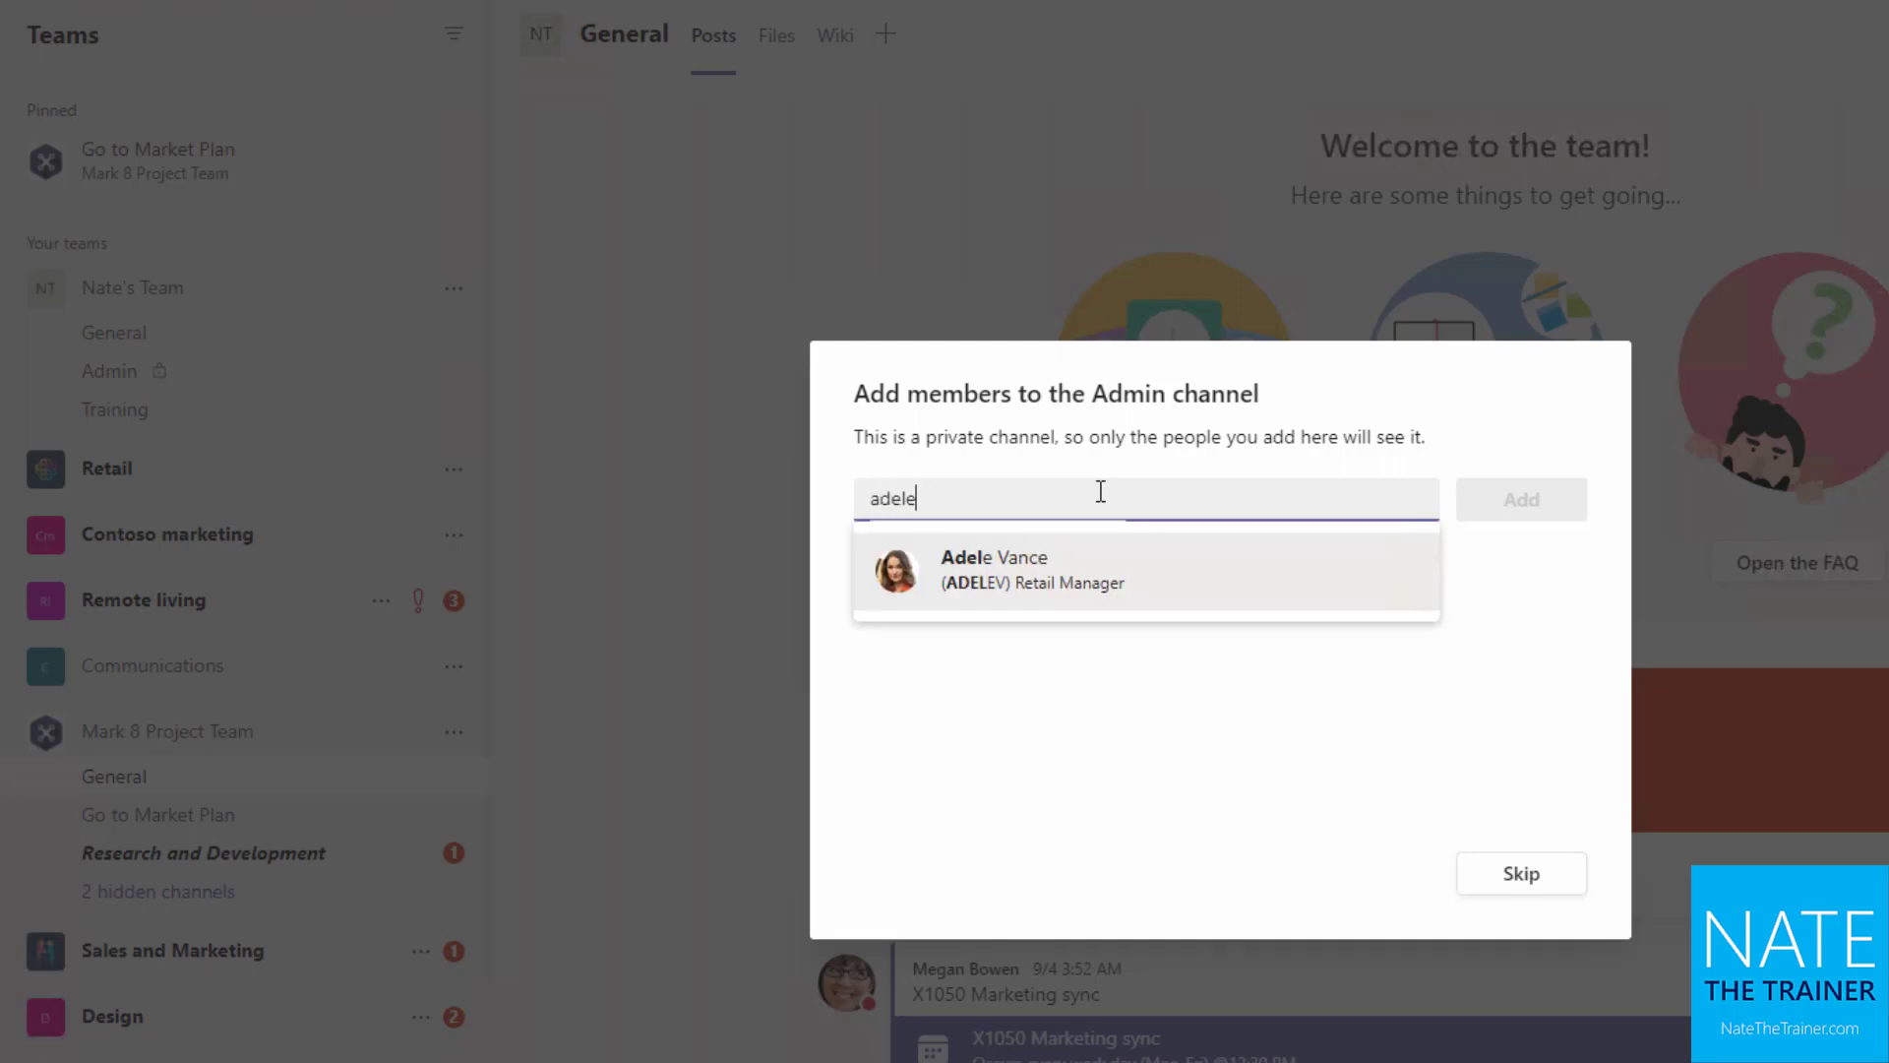
{"action": "left_click", "coordinate": [1138, 565]}
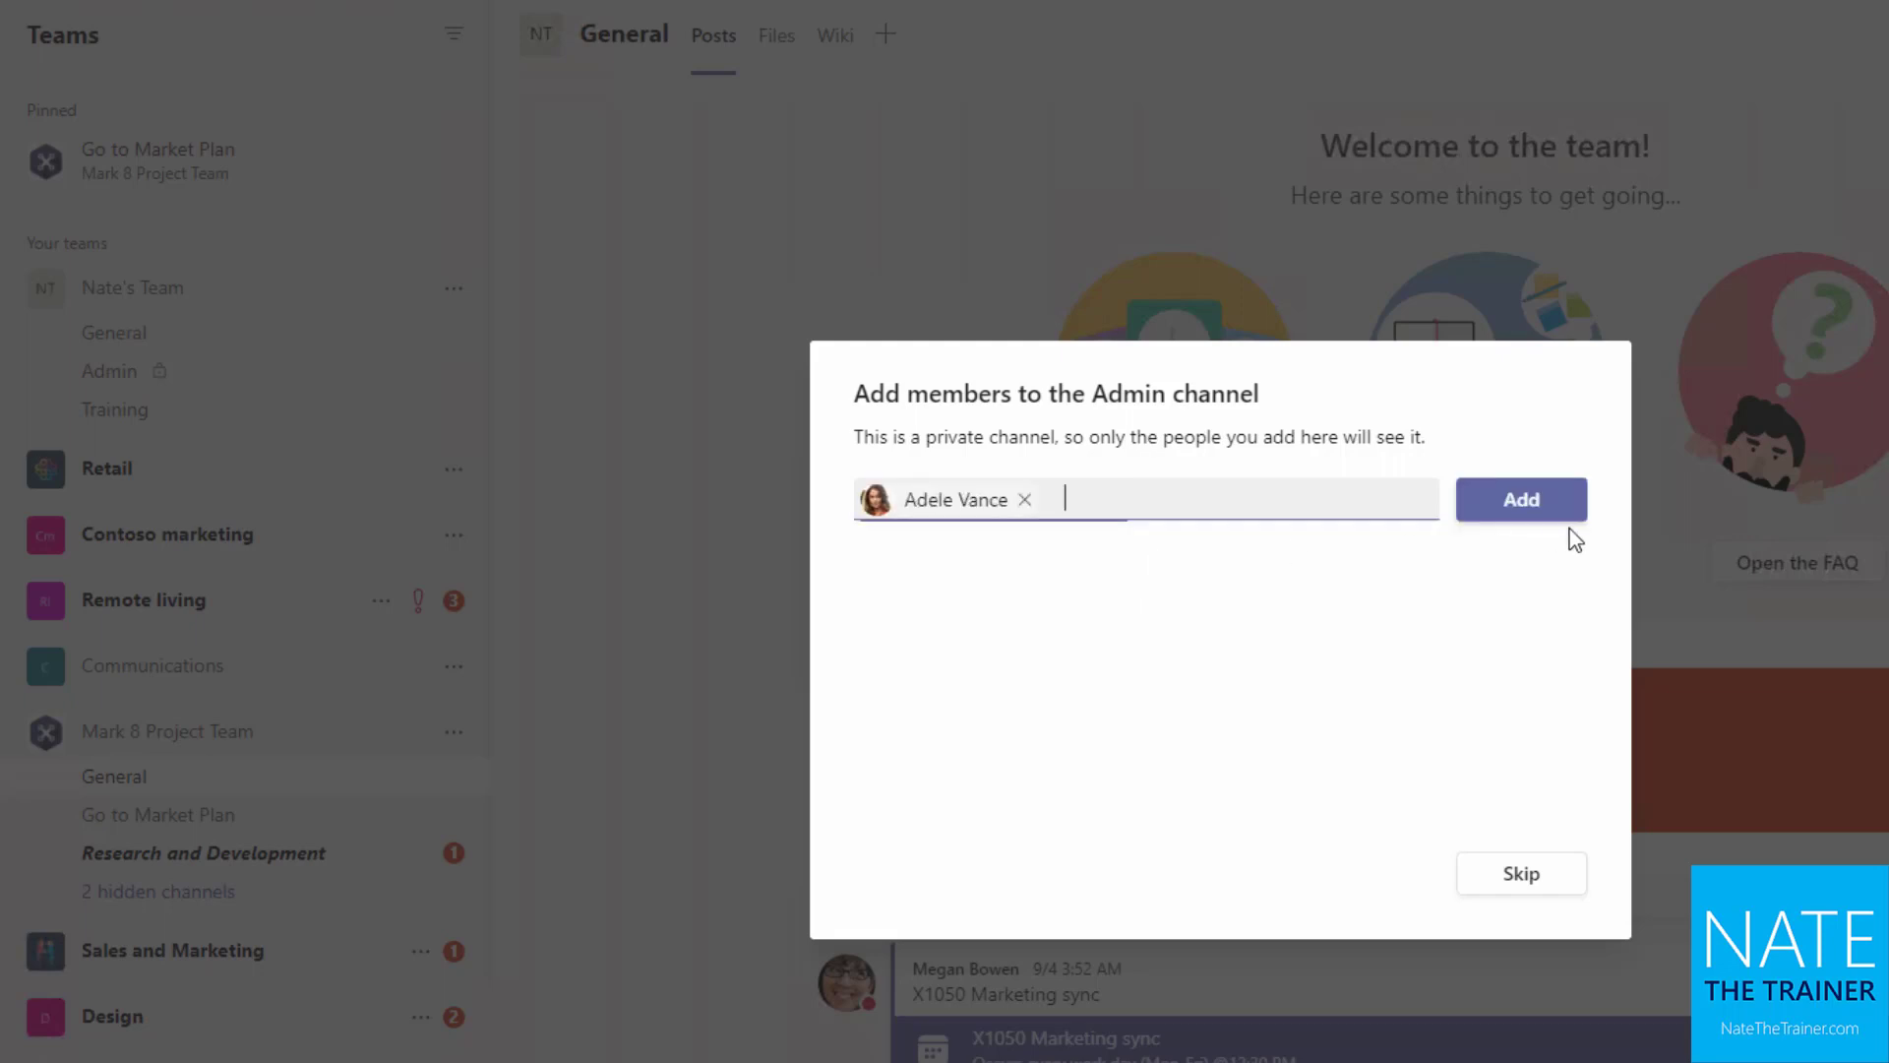
{"action": "left_click", "coordinate": [1548, 511]}
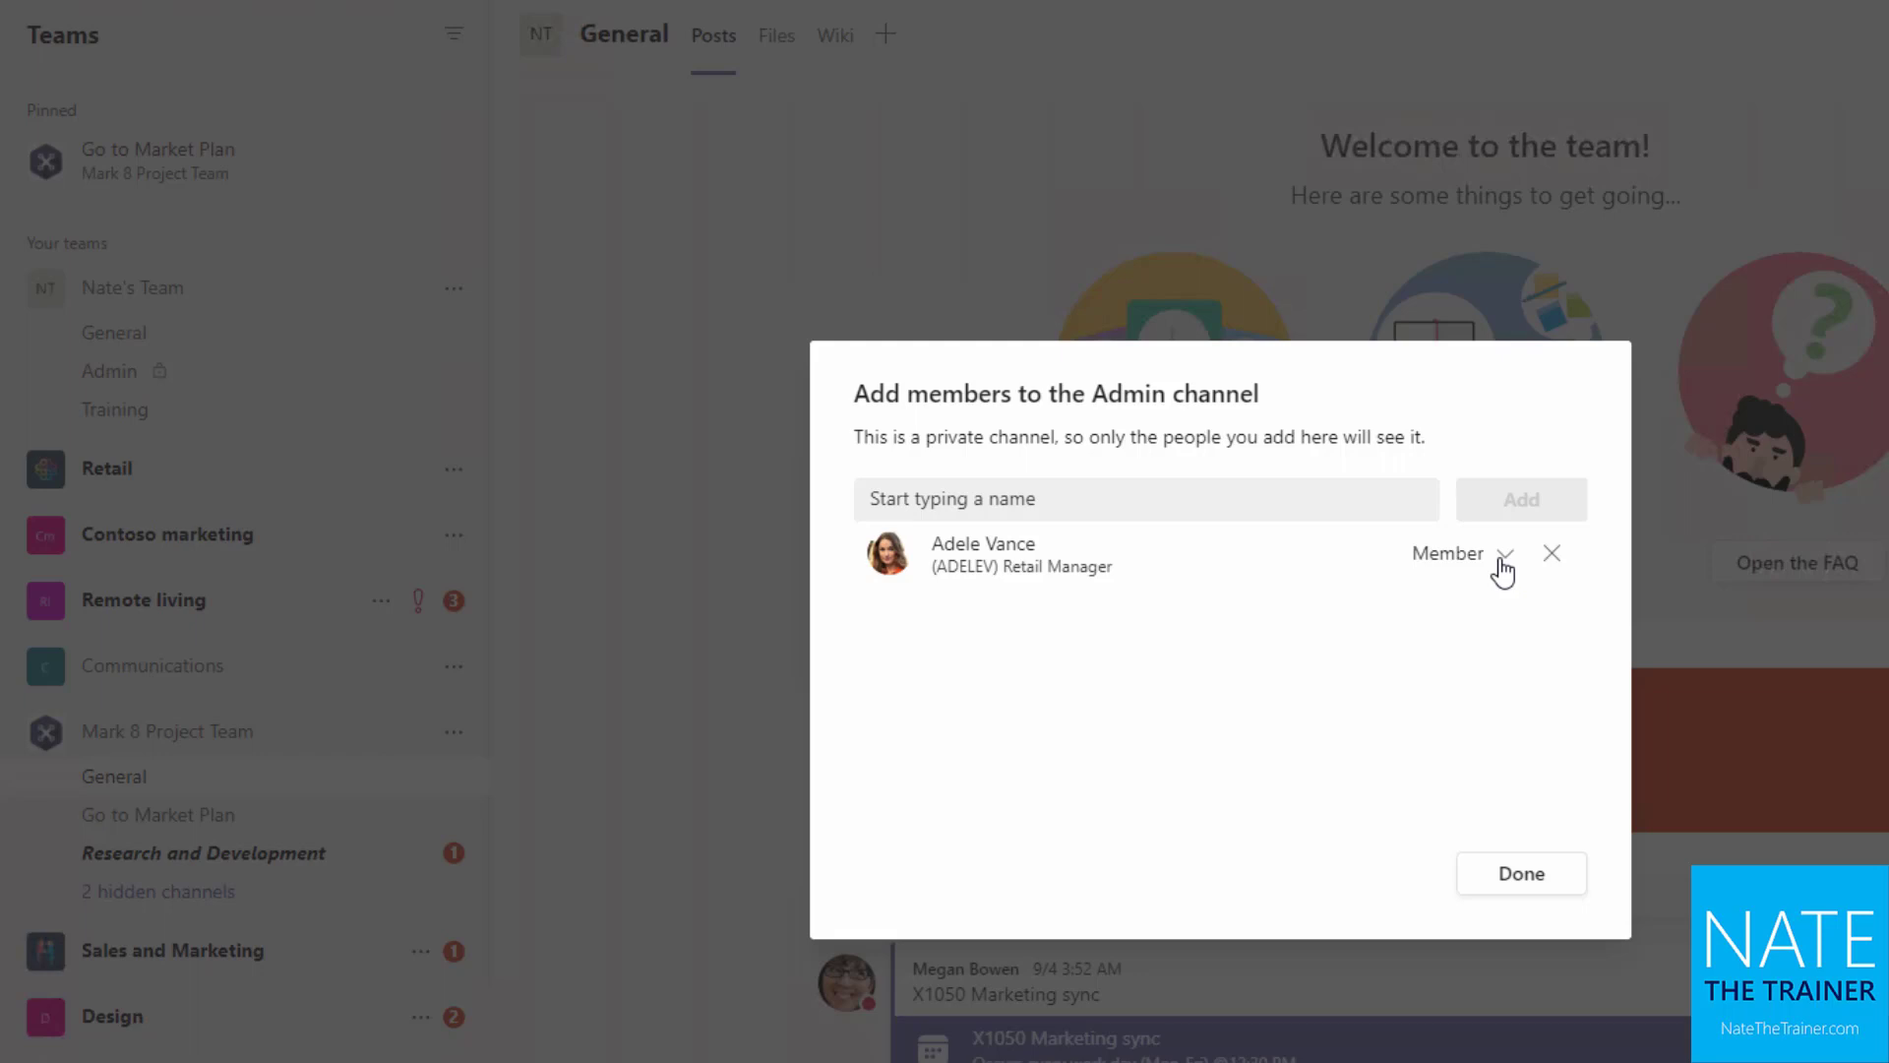
{"action": "left_click", "coordinate": [1503, 557]}
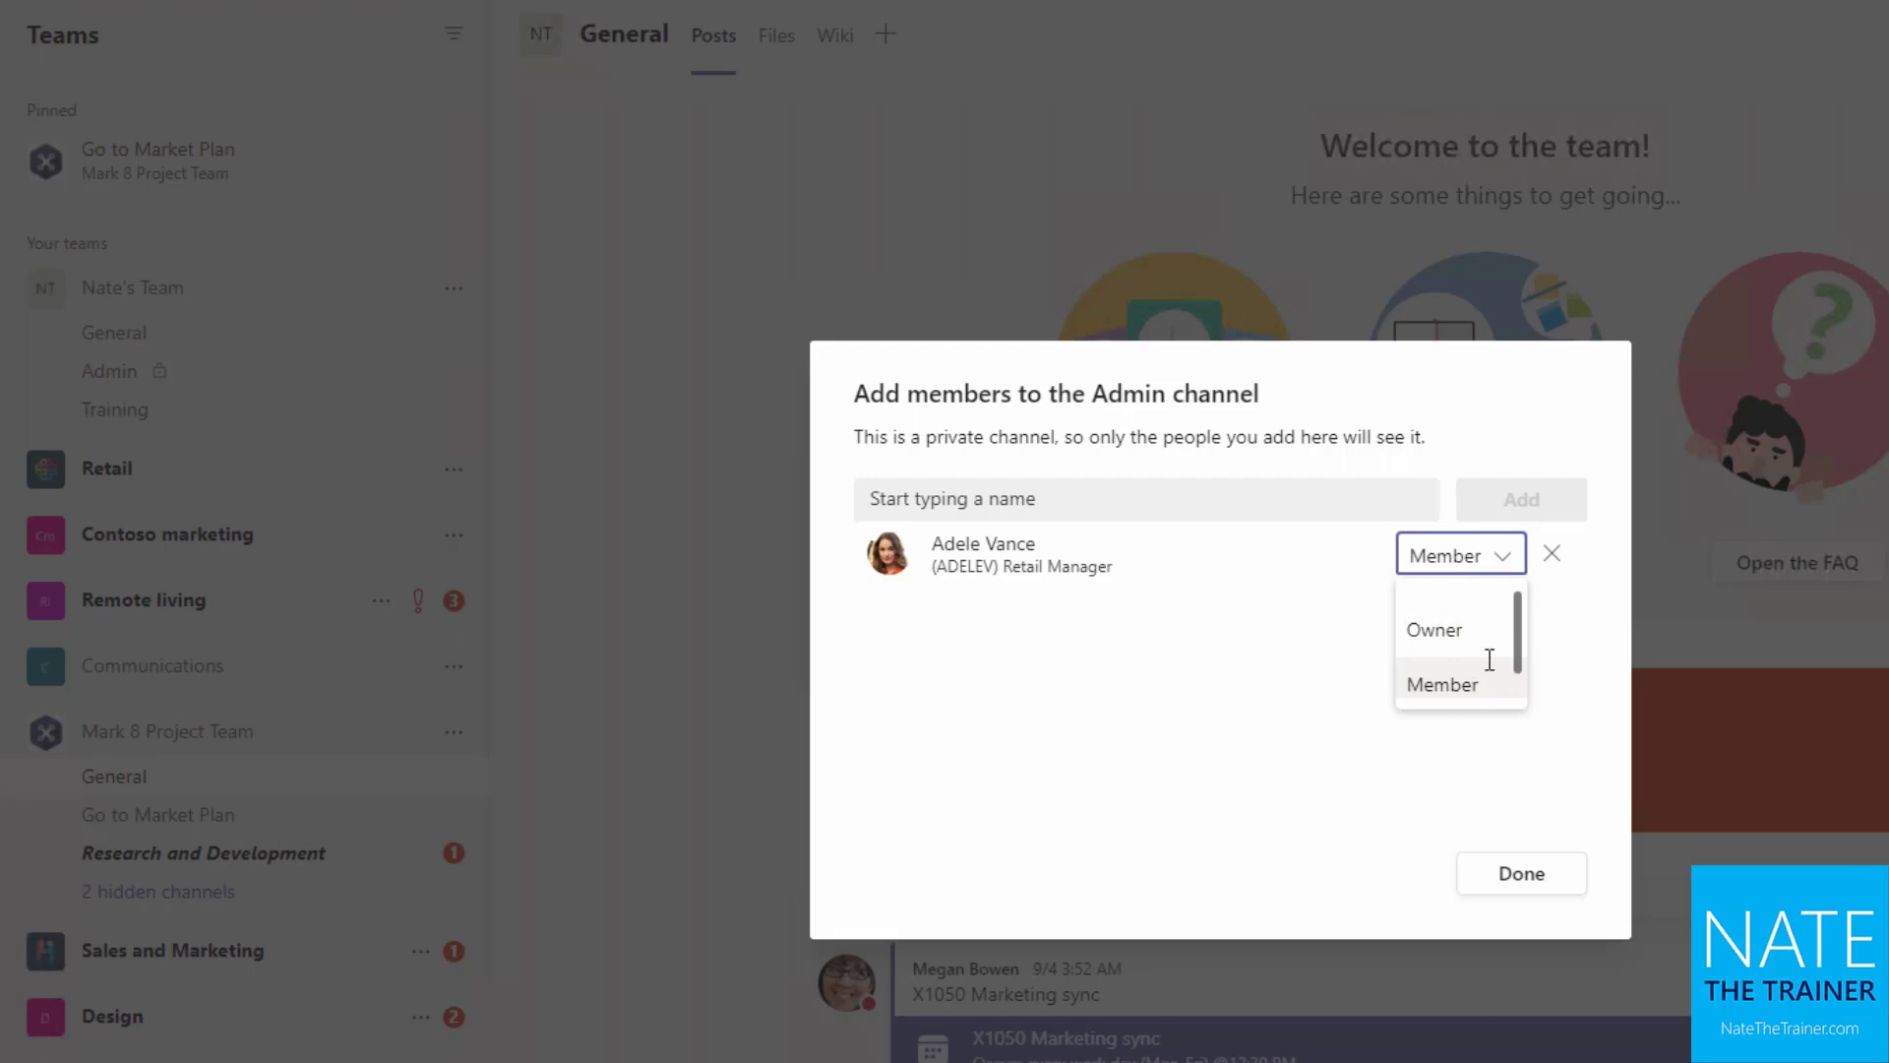
{"action": "left_click", "coordinate": [1216, 710]}
{"action": "left_click", "coordinate": [1550, 877]}
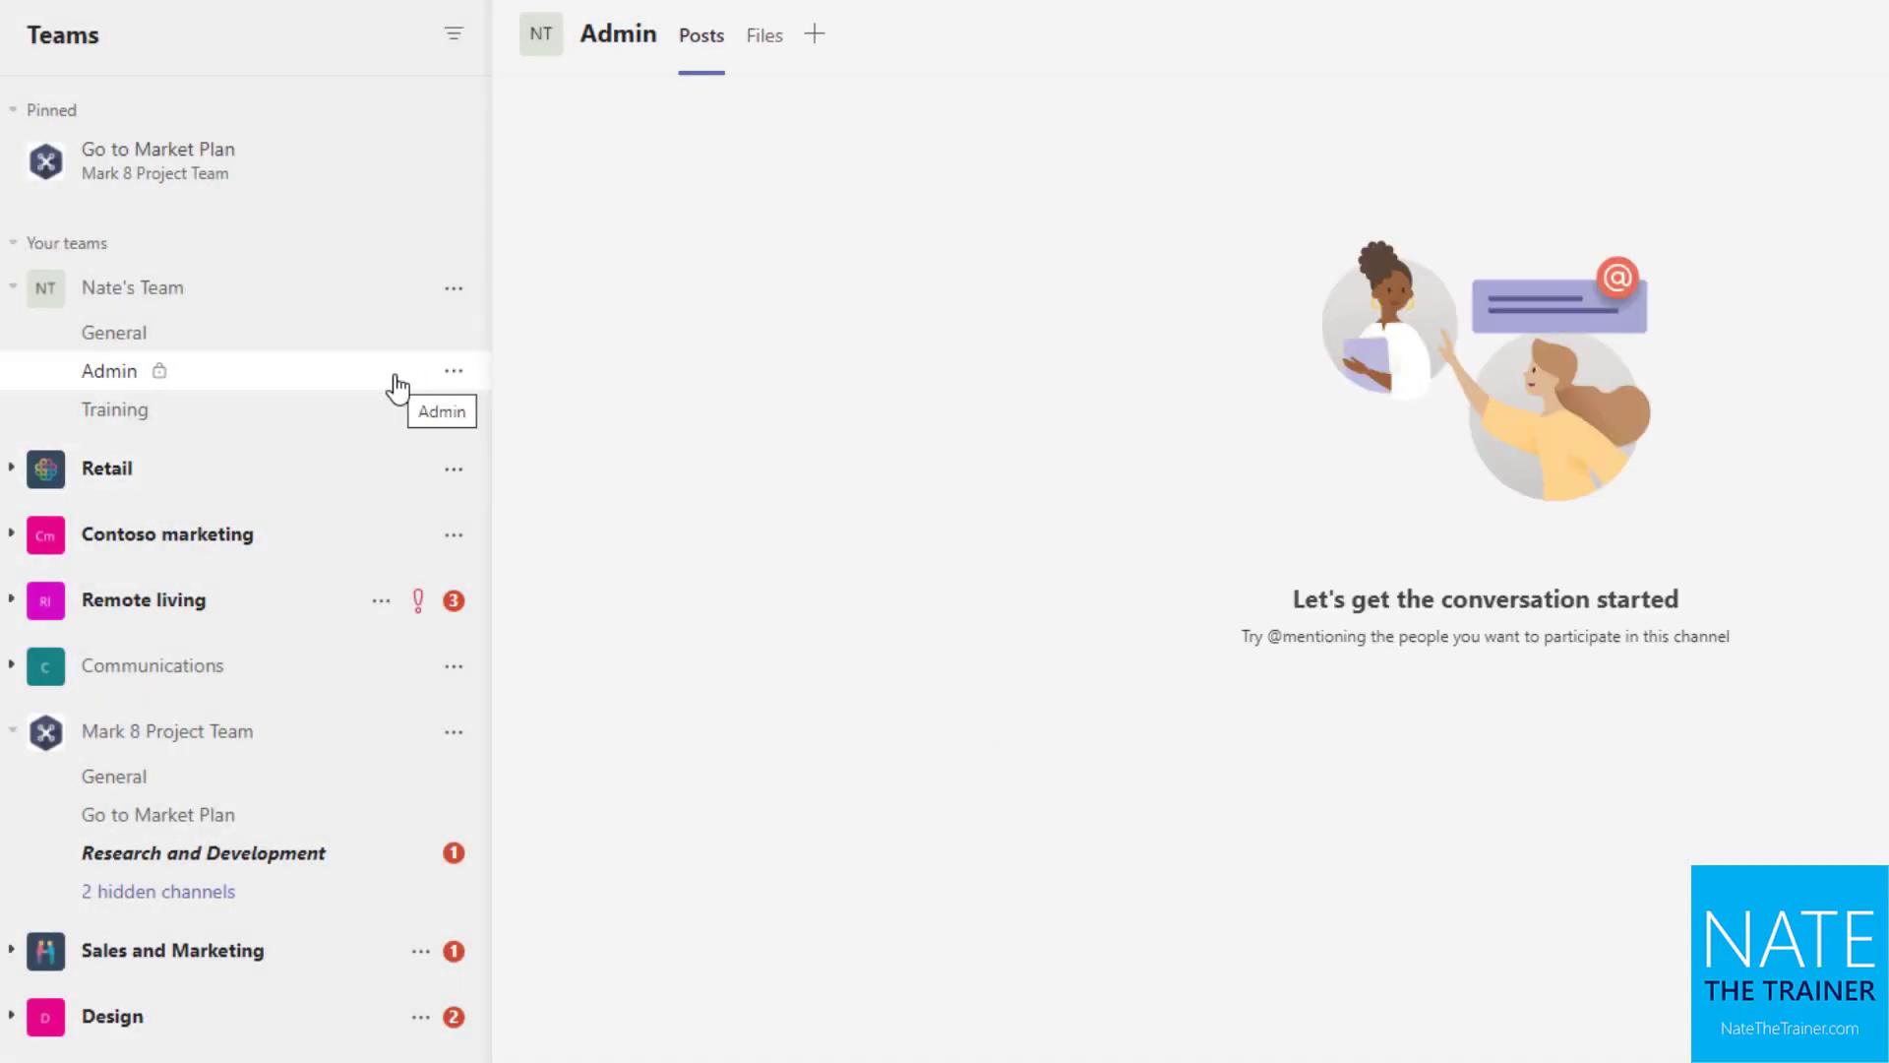
Step: Look through the options available for the Admin channel and Nate's Team, and view the Admin channel's files
{"action": "left_click", "coordinate": [453, 371]}
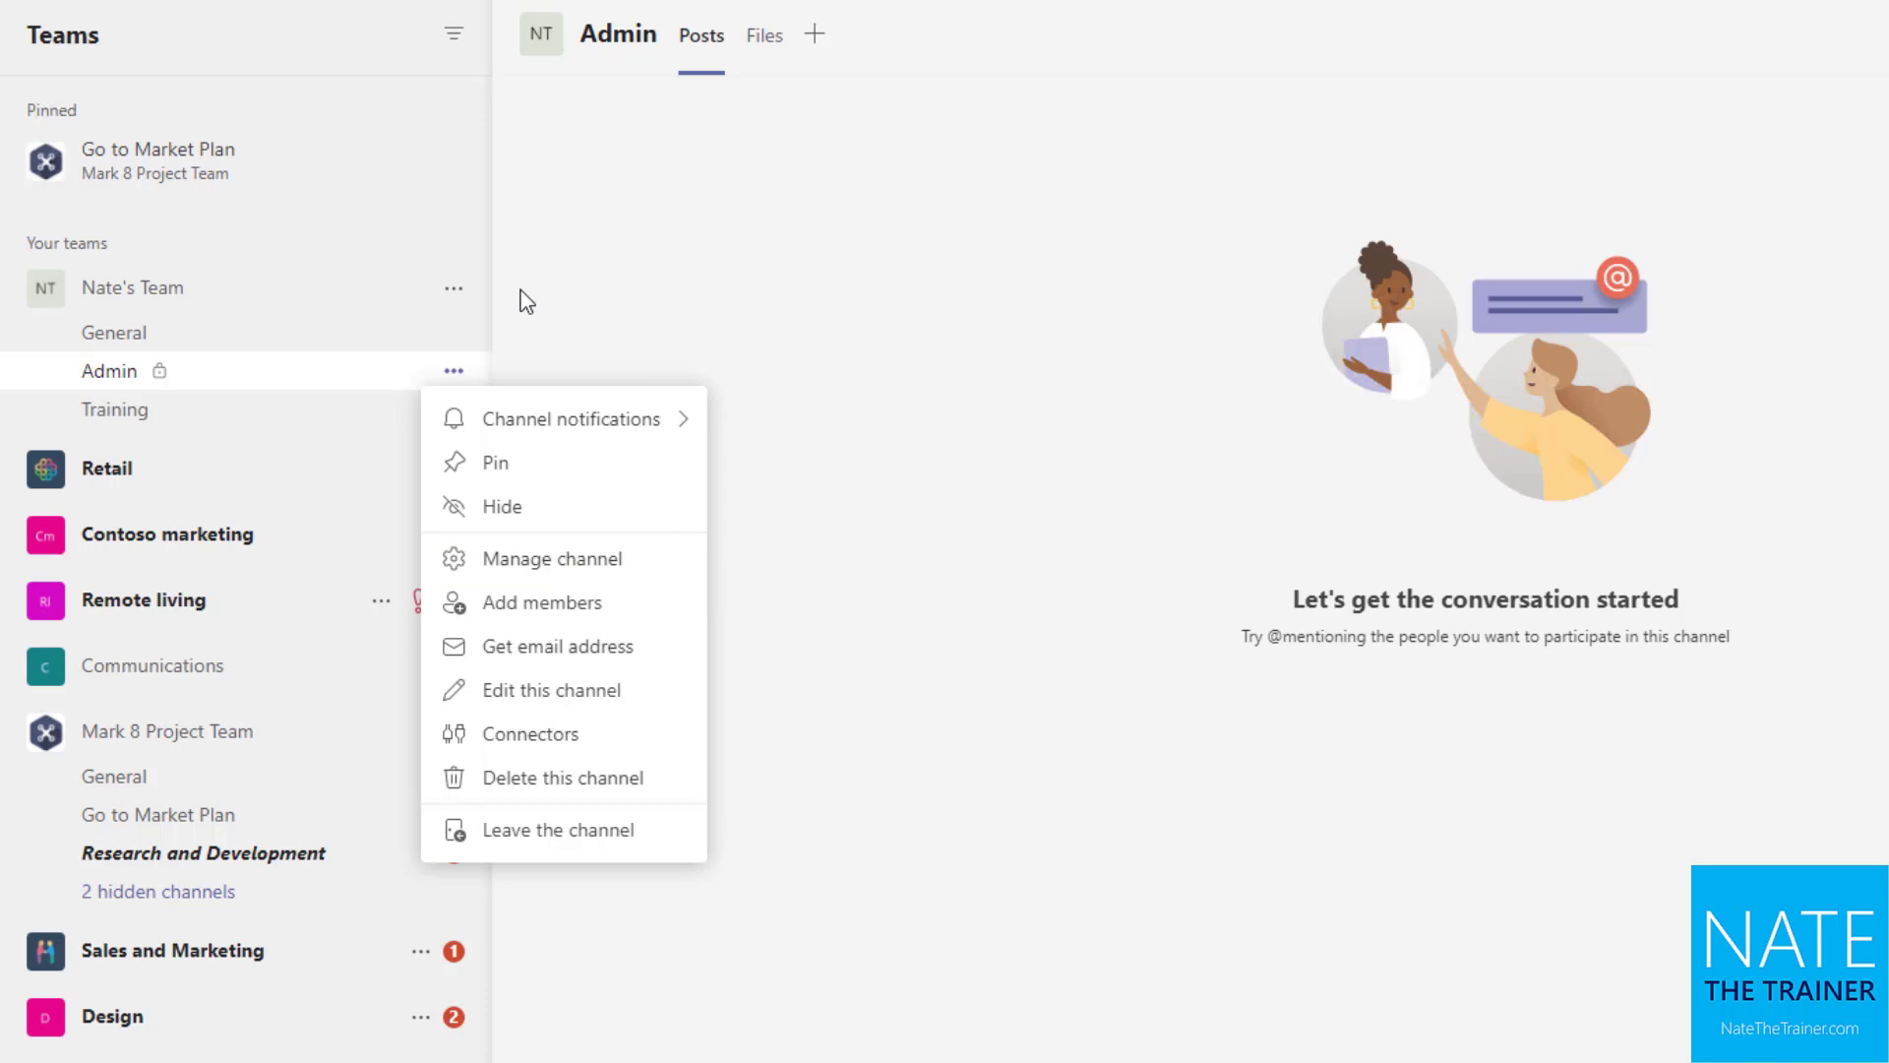
{"action": "left_click", "coordinate": [454, 291]}
{"action": "left_click", "coordinate": [590, 283]}
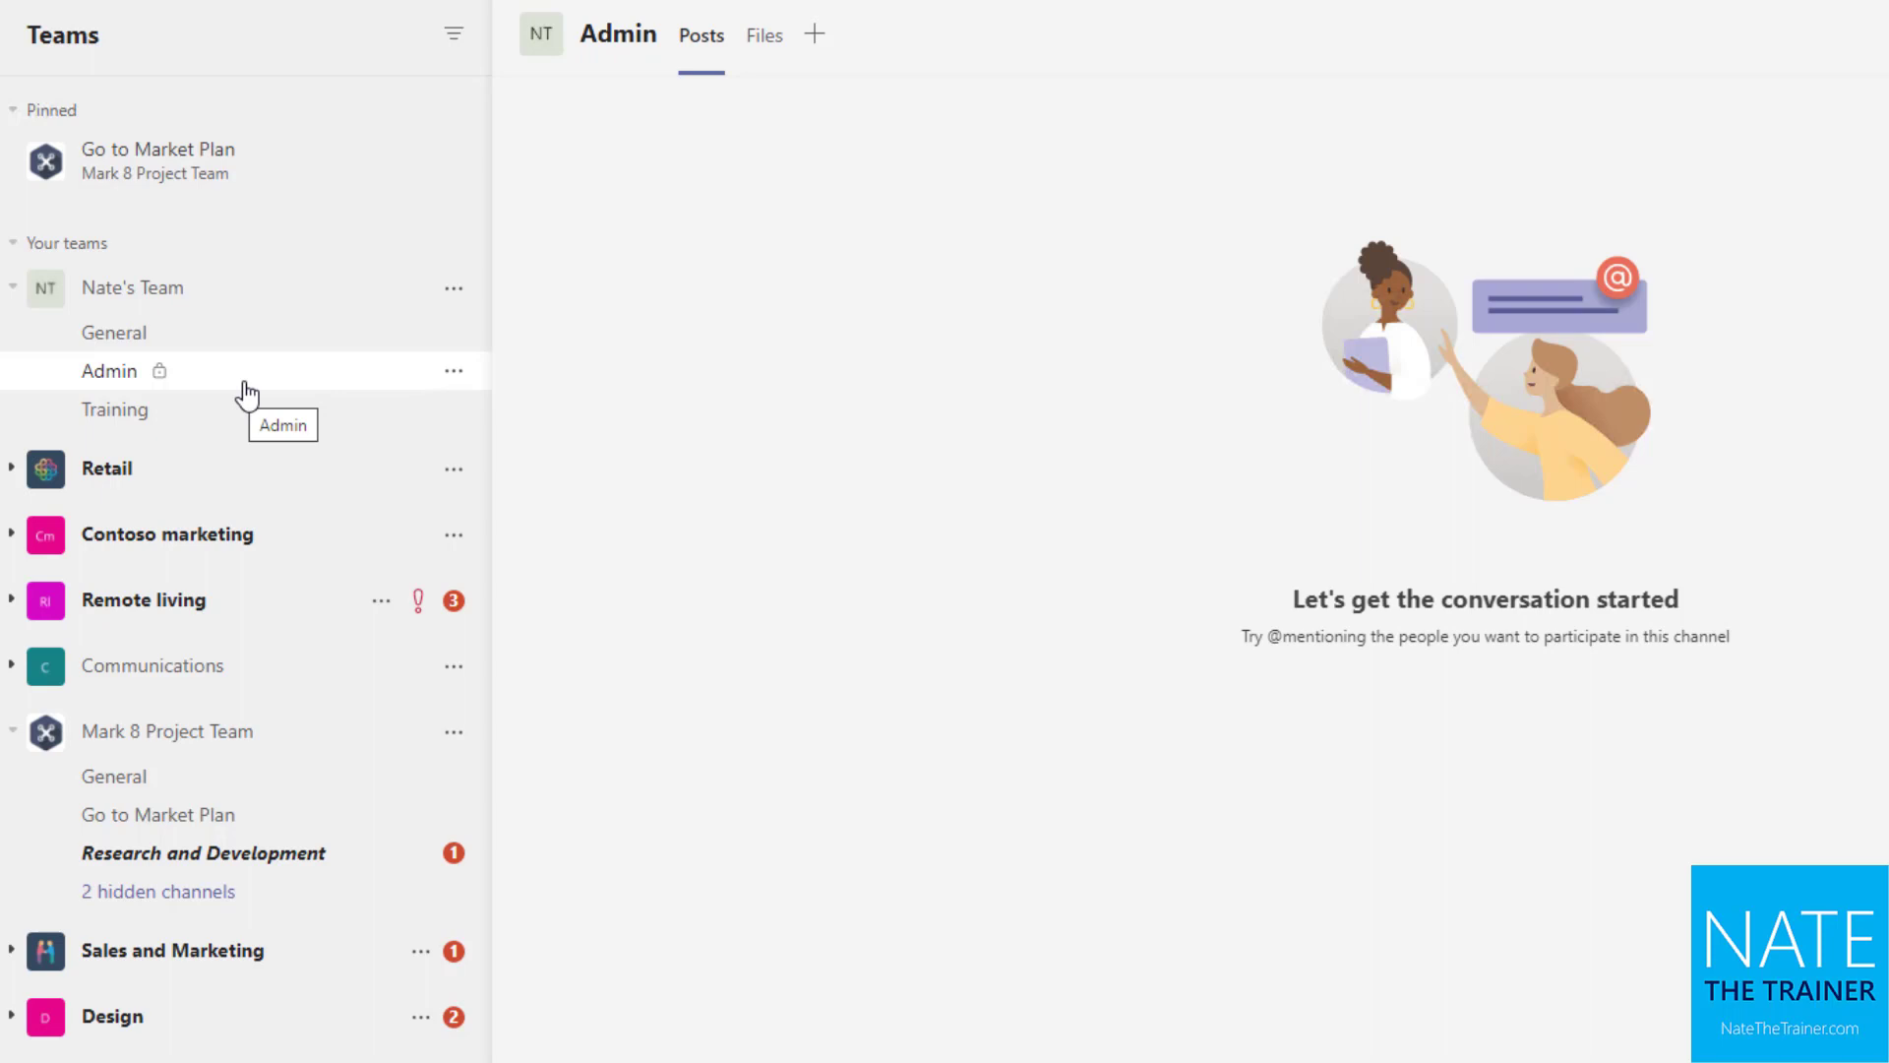
{"action": "left_click", "coordinate": [760, 44]}
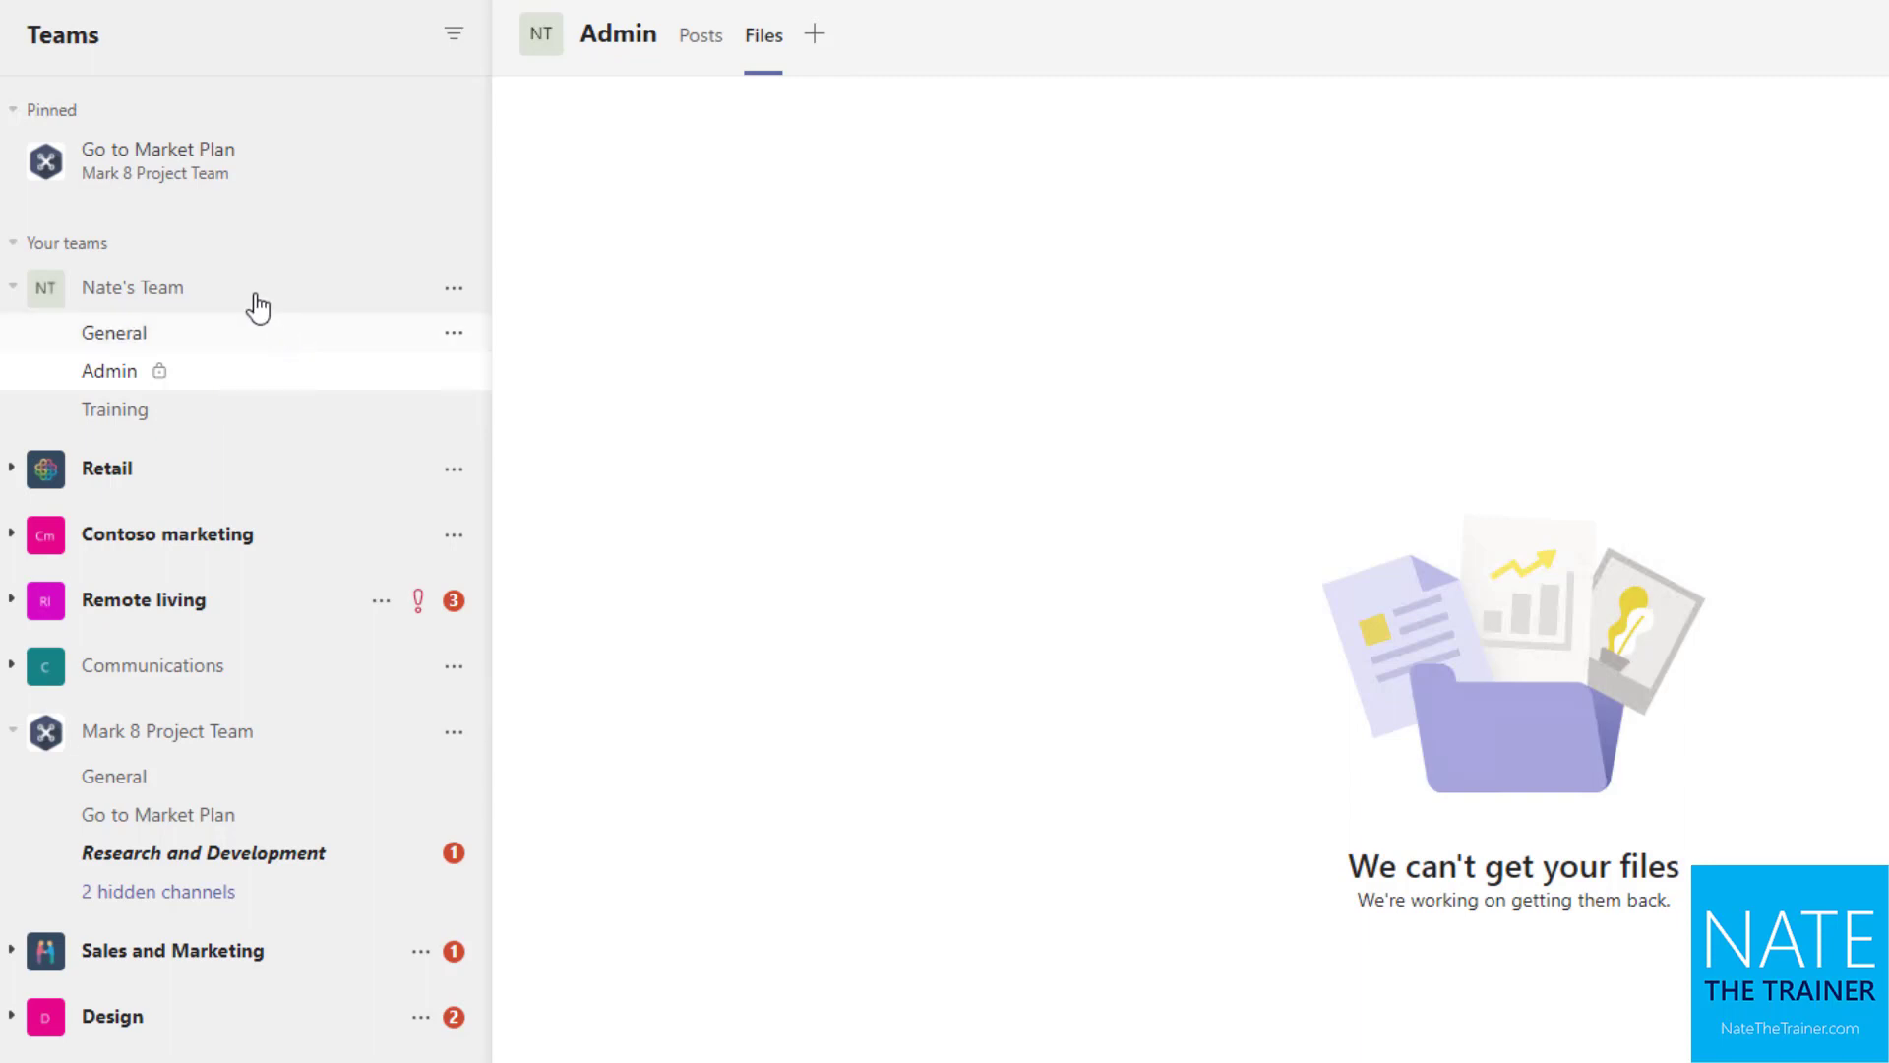
Step: Go to the General channel of Nate's Team and add the Director to the team as a new member
{"action": "left_click", "coordinate": [404, 327]}
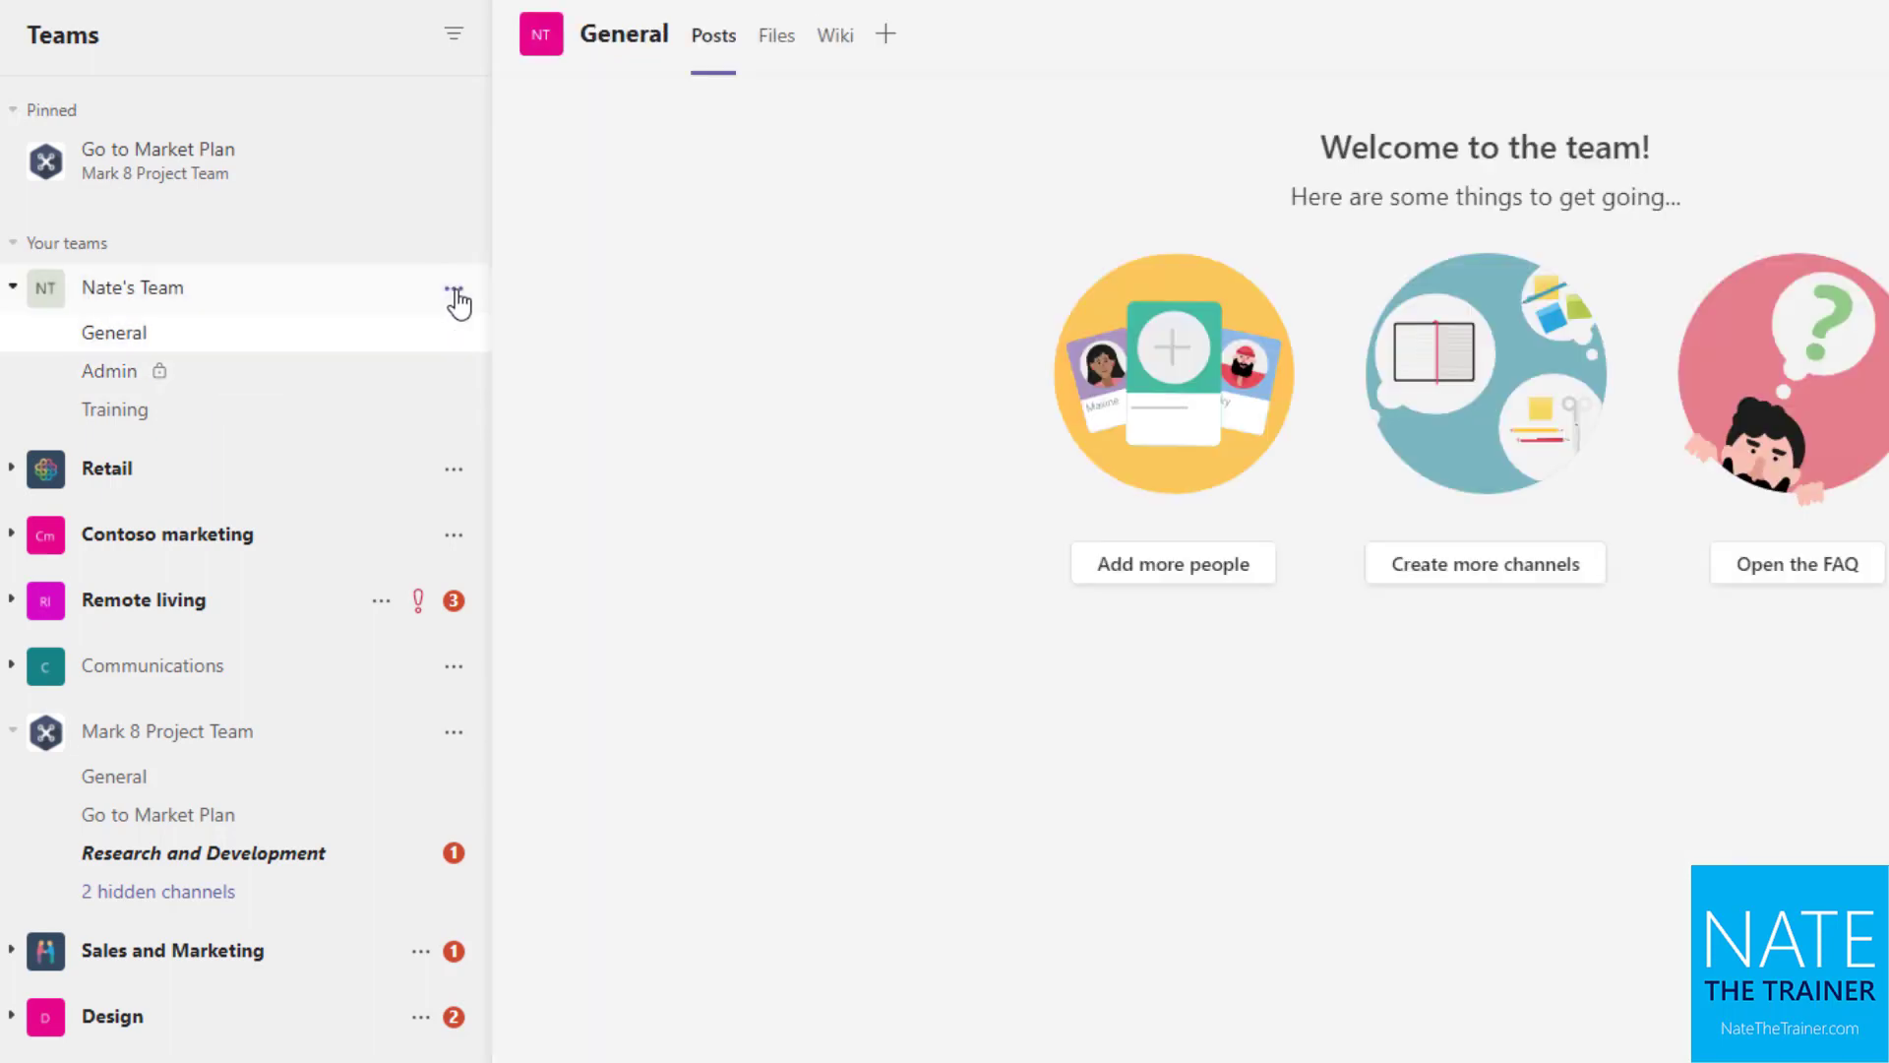
{"action": "left_click", "coordinate": [453, 291]}
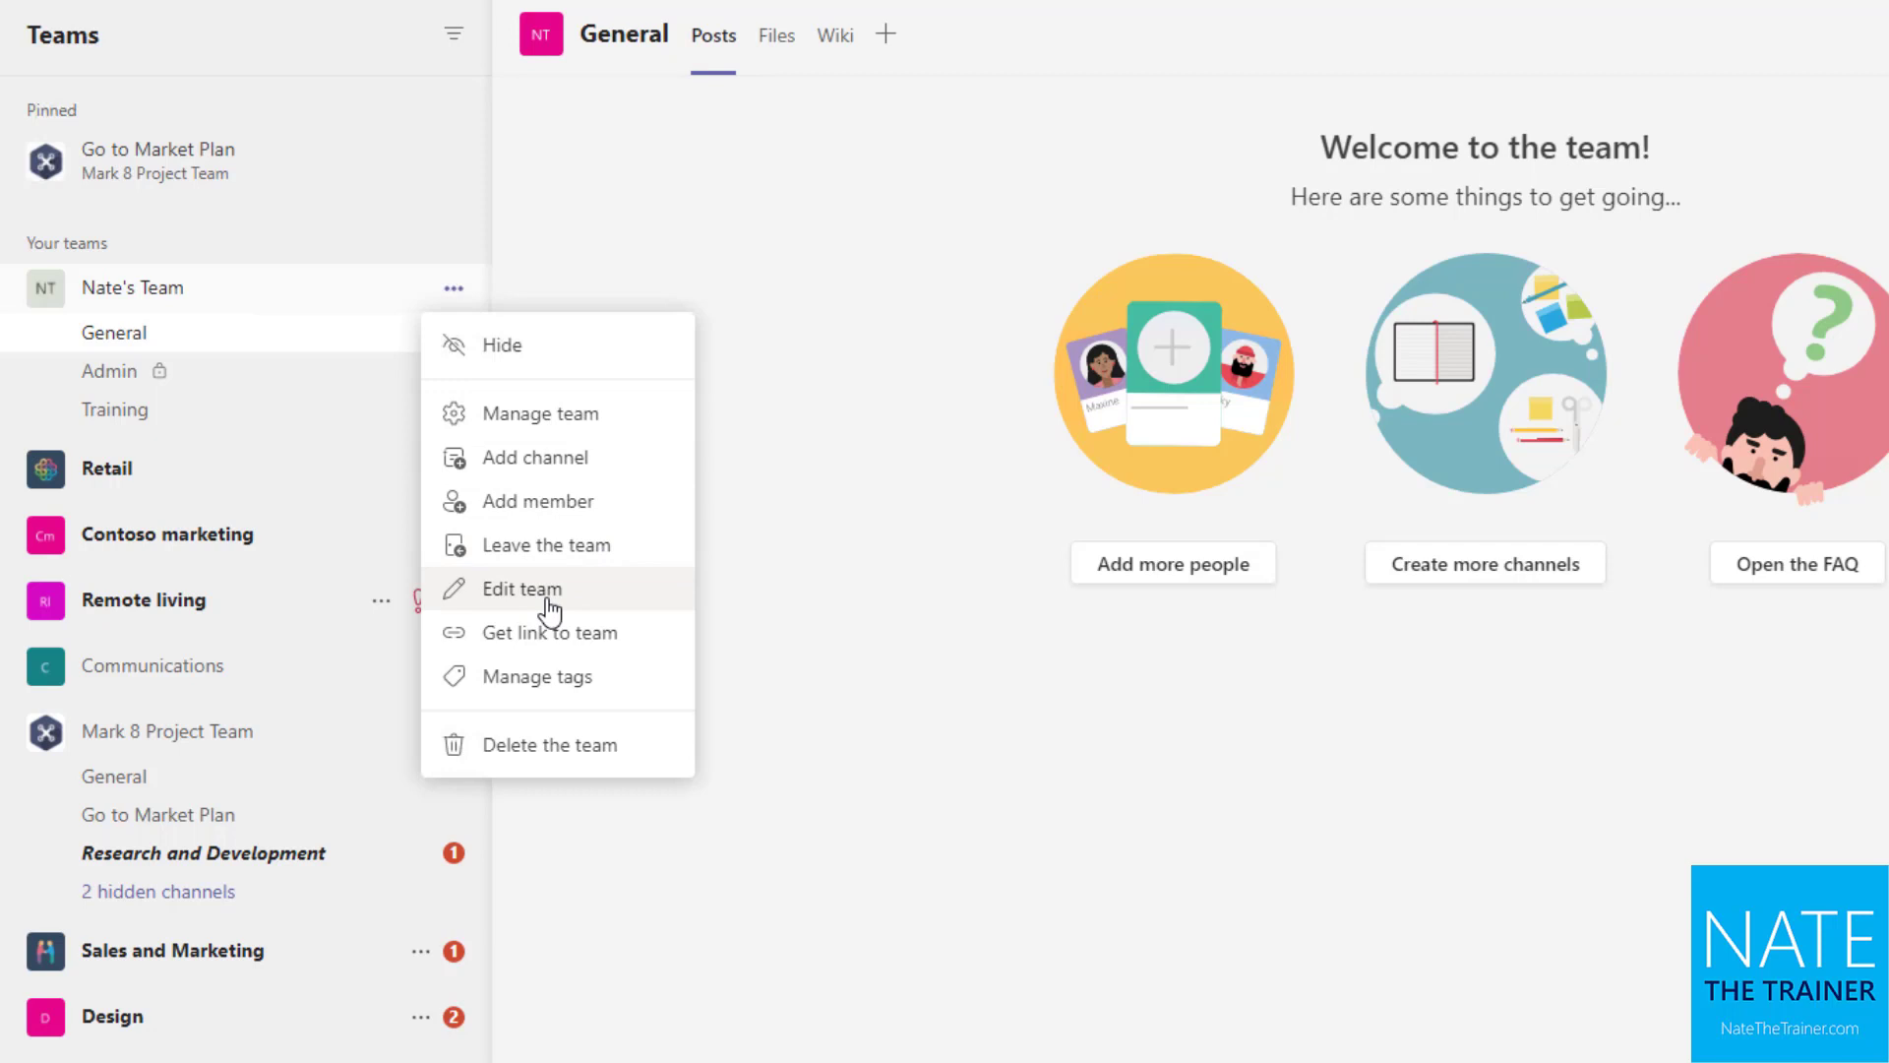
{"action": "left_click", "coordinate": [582, 504]}
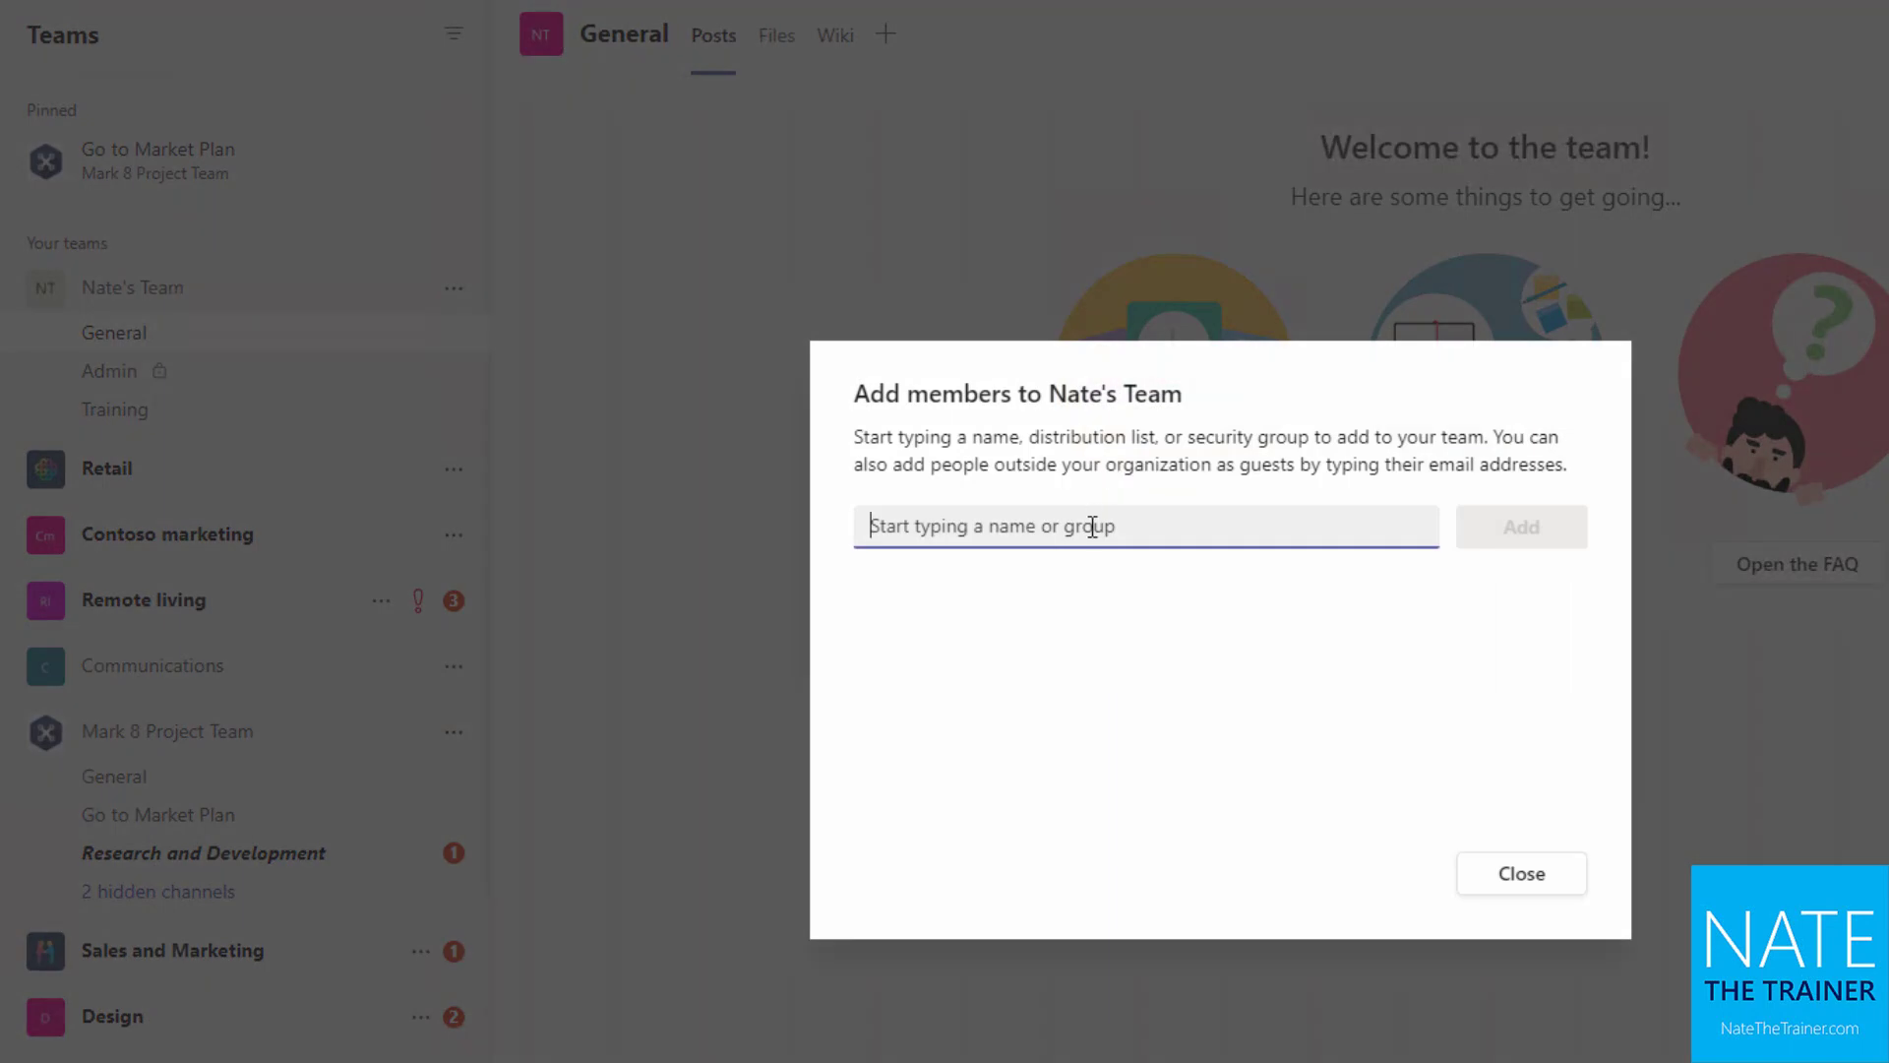
{"action": "type", "text": "nesto"}
{"action": "left_click", "coordinate": [1185, 587]}
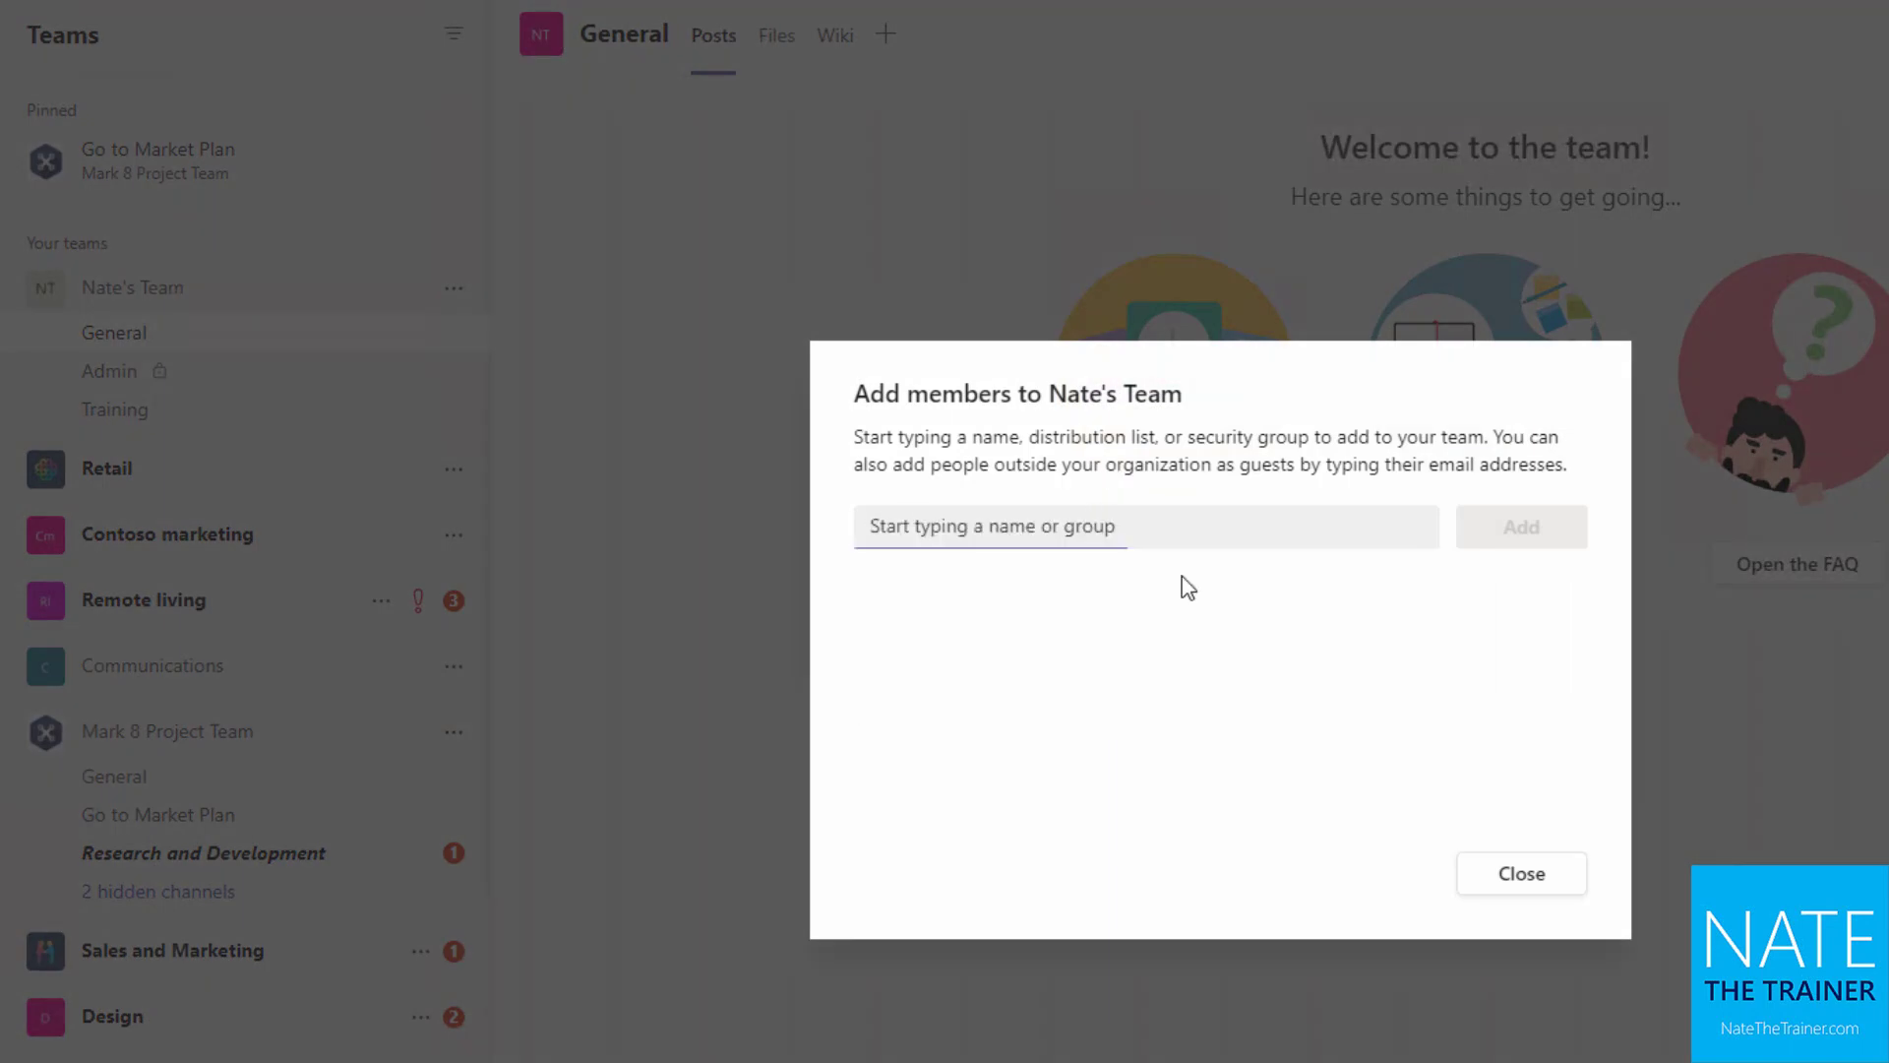
{"action": "left_click", "coordinate": [1511, 569]}
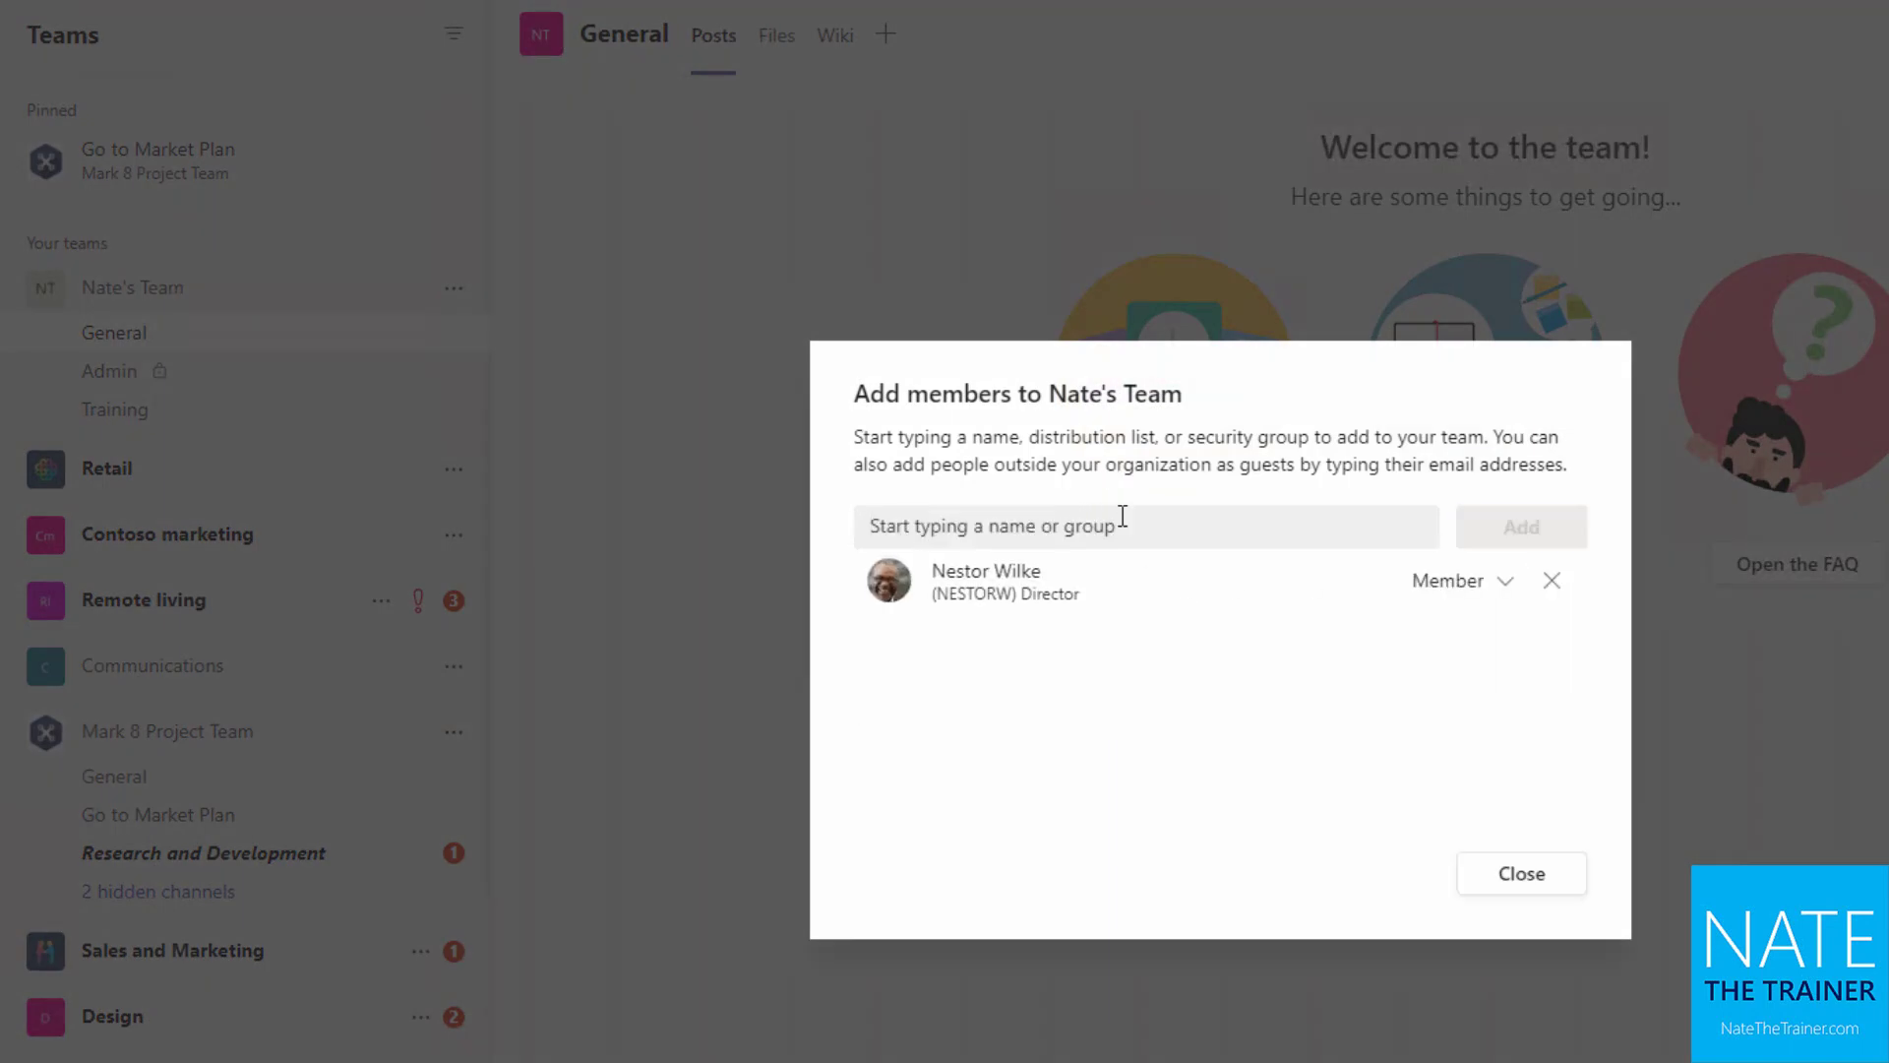
Step: Add the Marketing Assistant to Nate's Team as another member
{"action": "left_click", "coordinate": [1121, 518]}
{"action": "type", "text": "alex"}
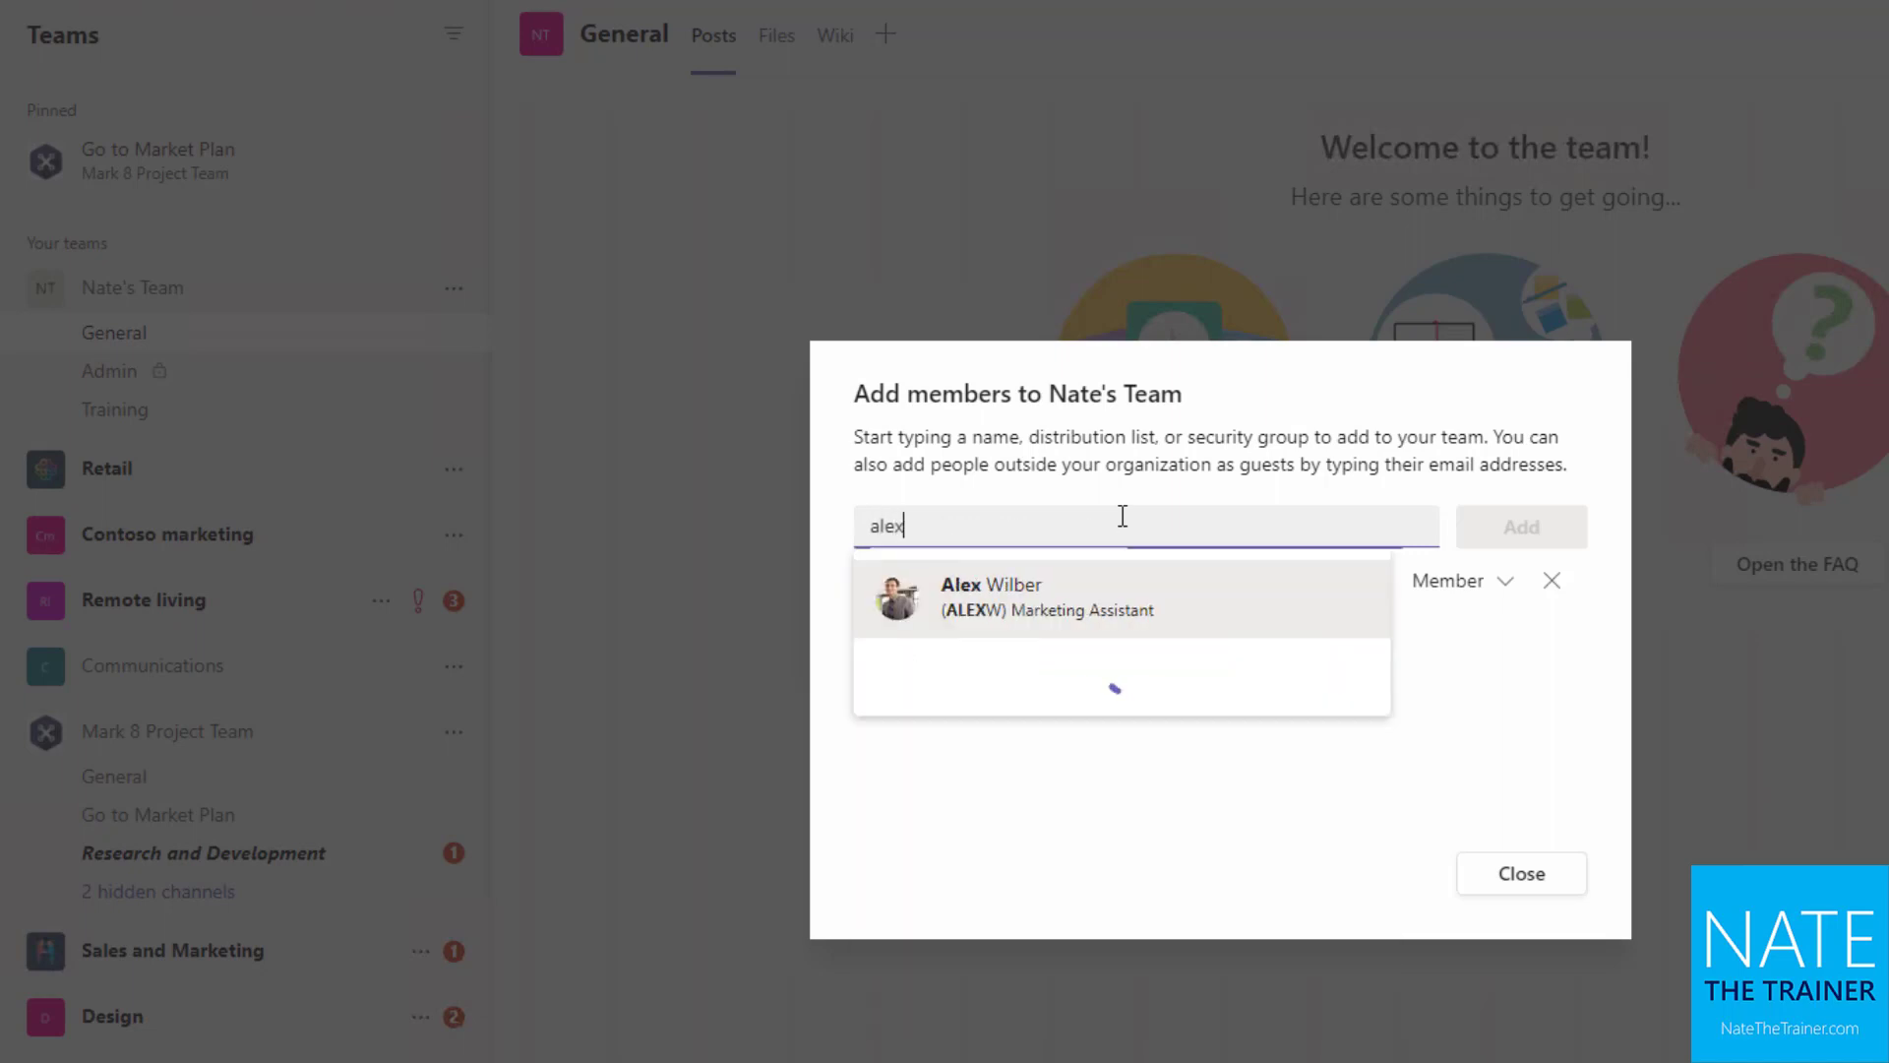
{"action": "left_click", "coordinate": [1131, 618]}
{"action": "left_click", "coordinate": [1521, 526]}
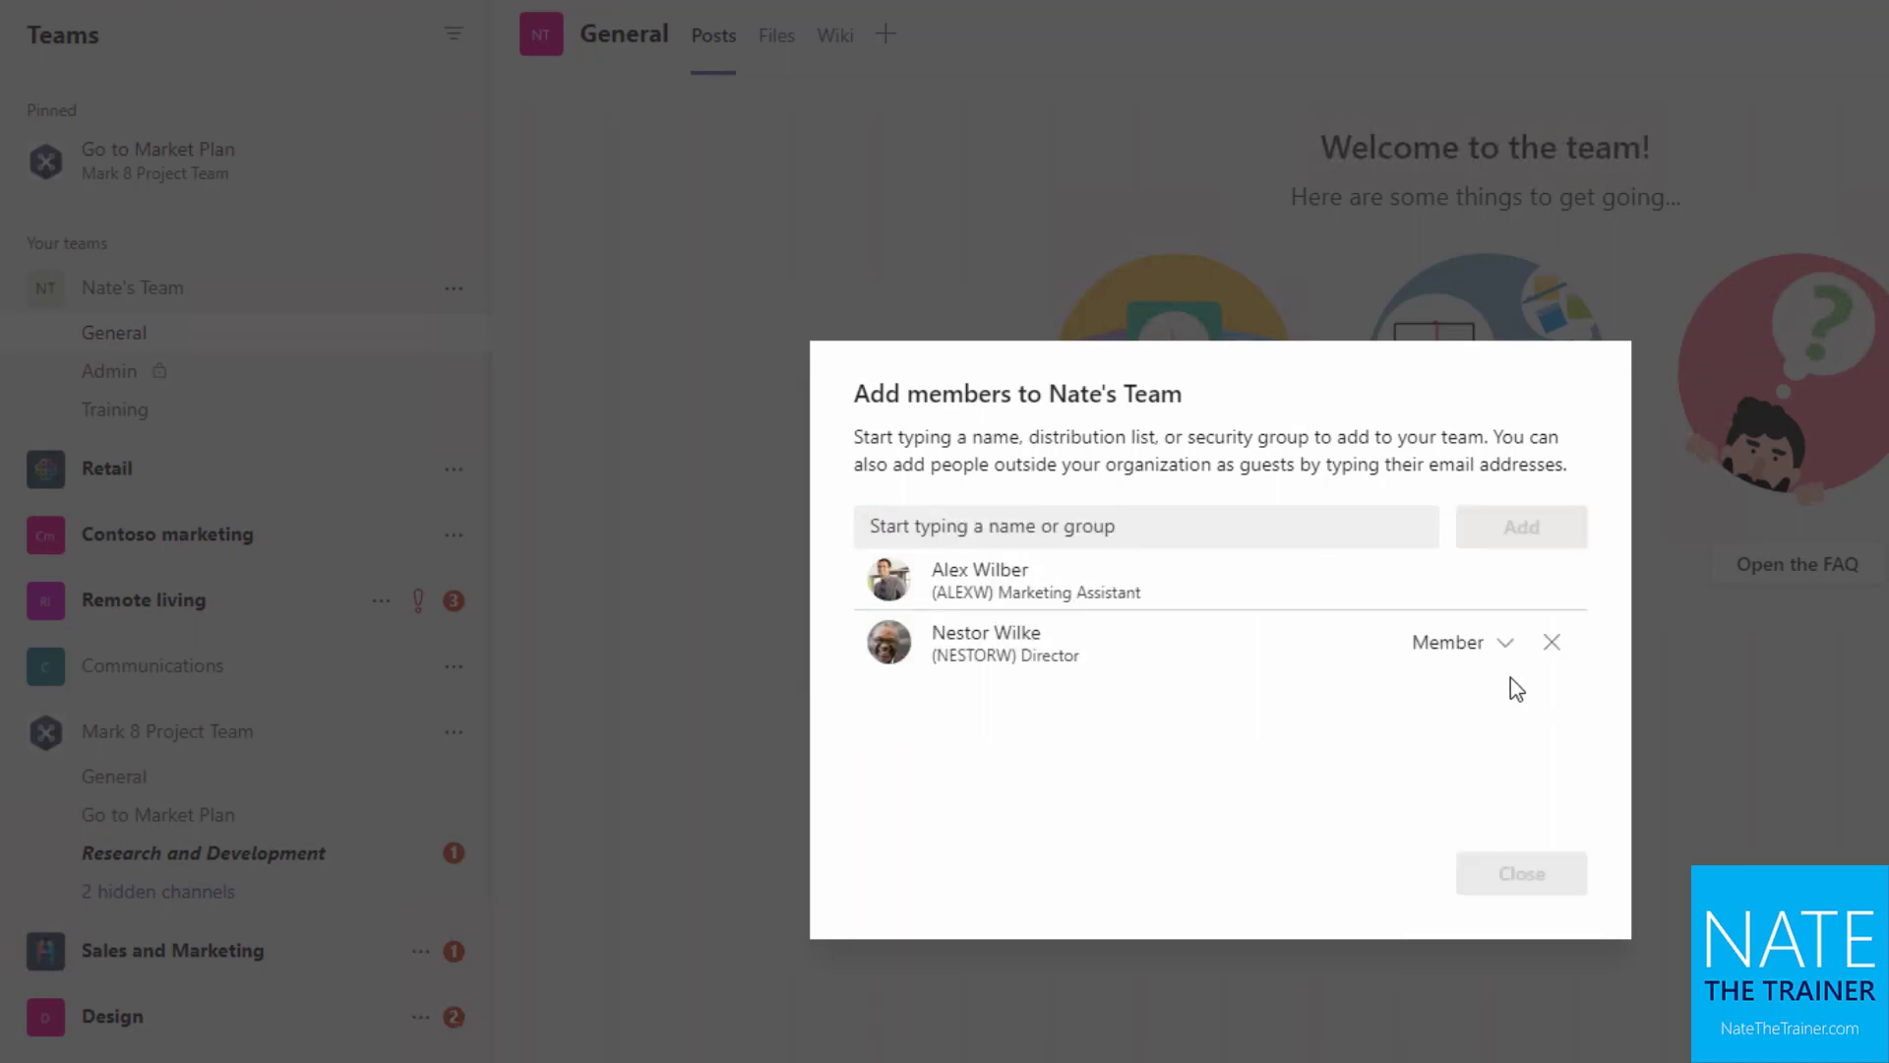
Step: Change the Director's role in Nate's Team to Owner and finish adding members
{"action": "left_click", "coordinate": [1505, 657]}
{"action": "left_click", "coordinate": [1481, 726]}
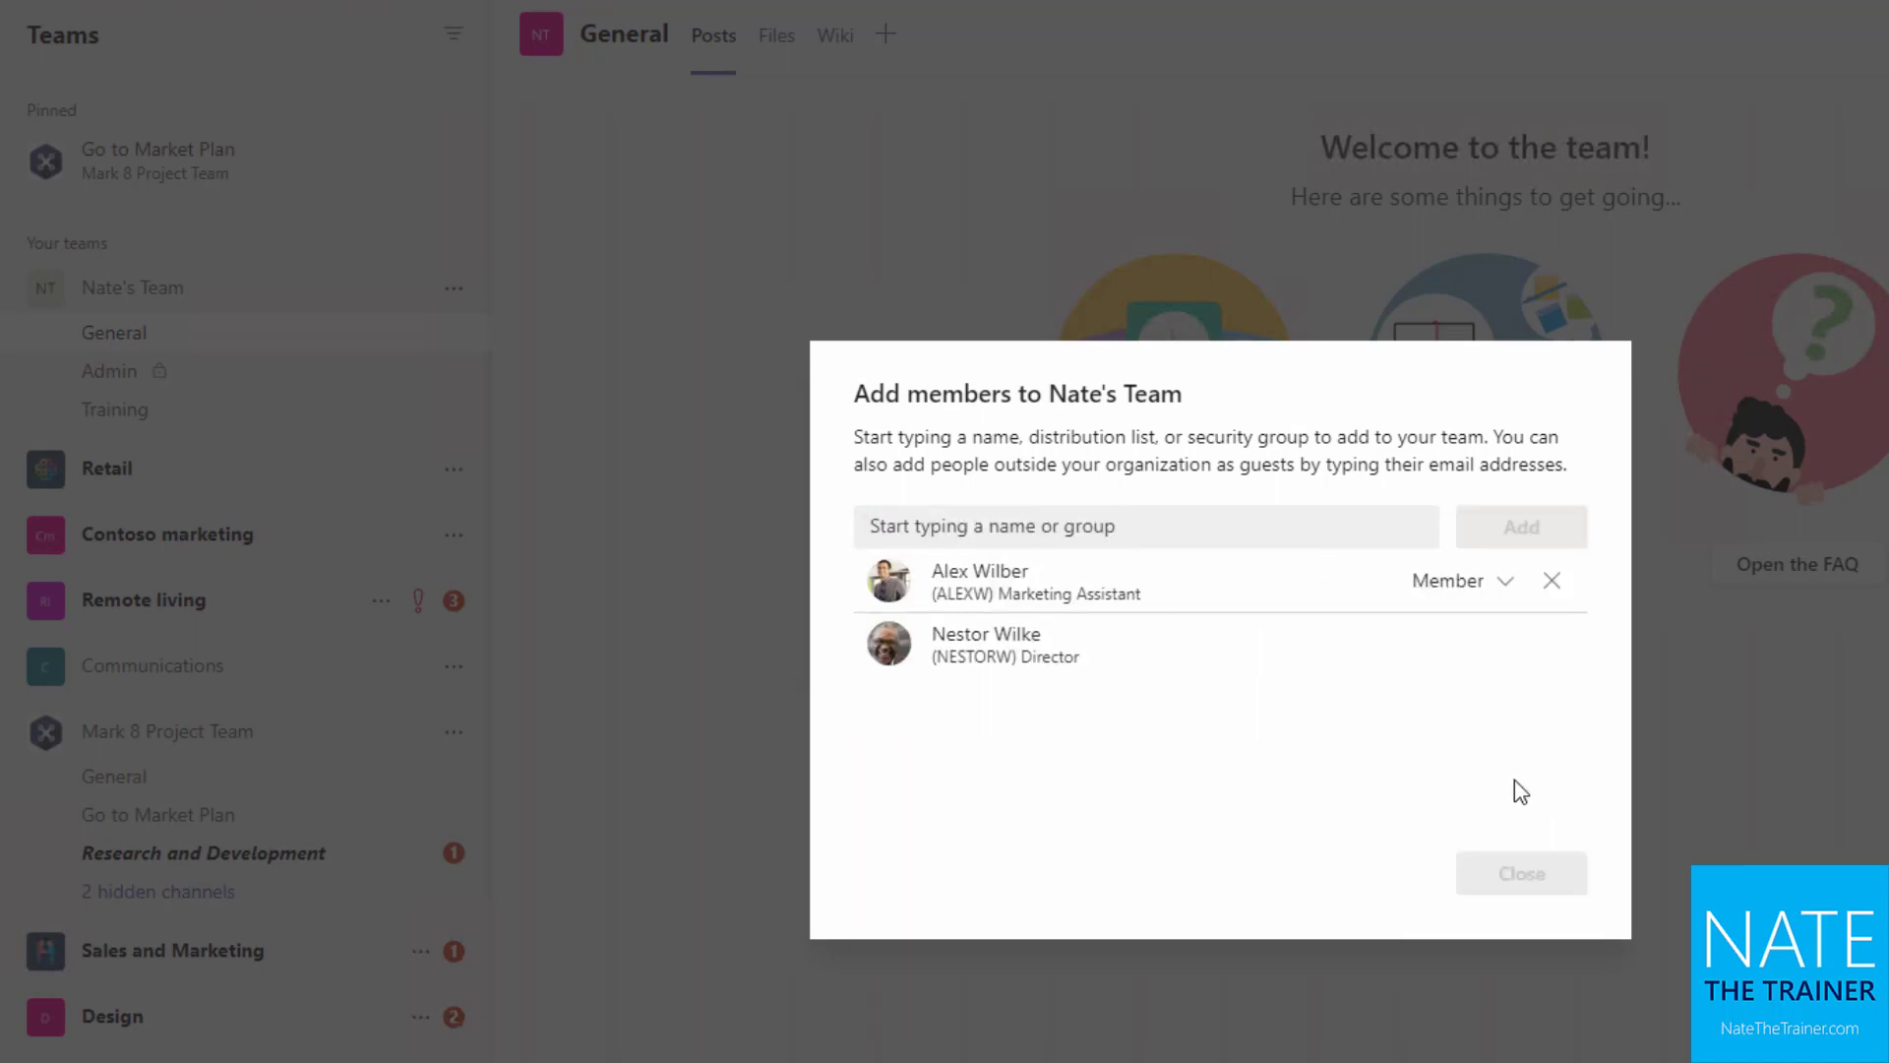
{"action": "left_click", "coordinate": [1513, 880]}
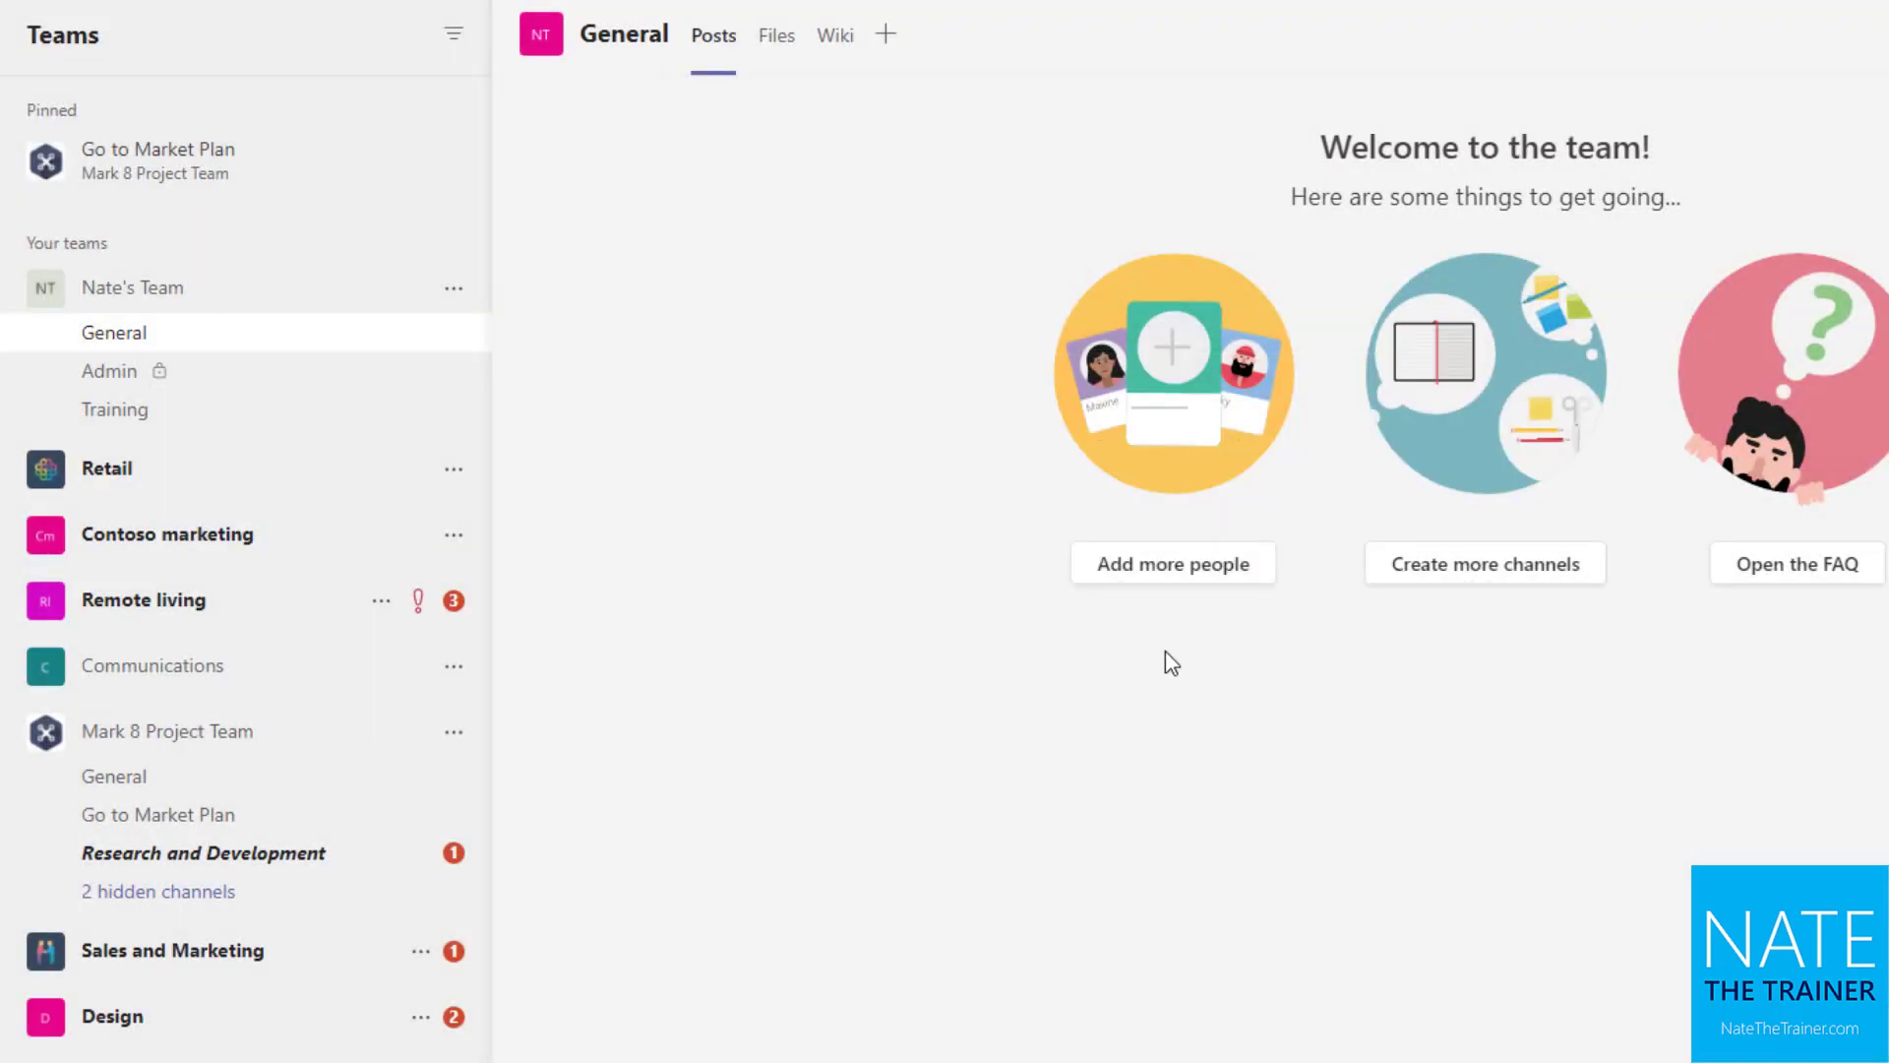
Step: Review the management pages of Nate's Team: members, pending requests, channels and settings, ending on the member list
{"action": "left_click", "coordinate": [452, 295]}
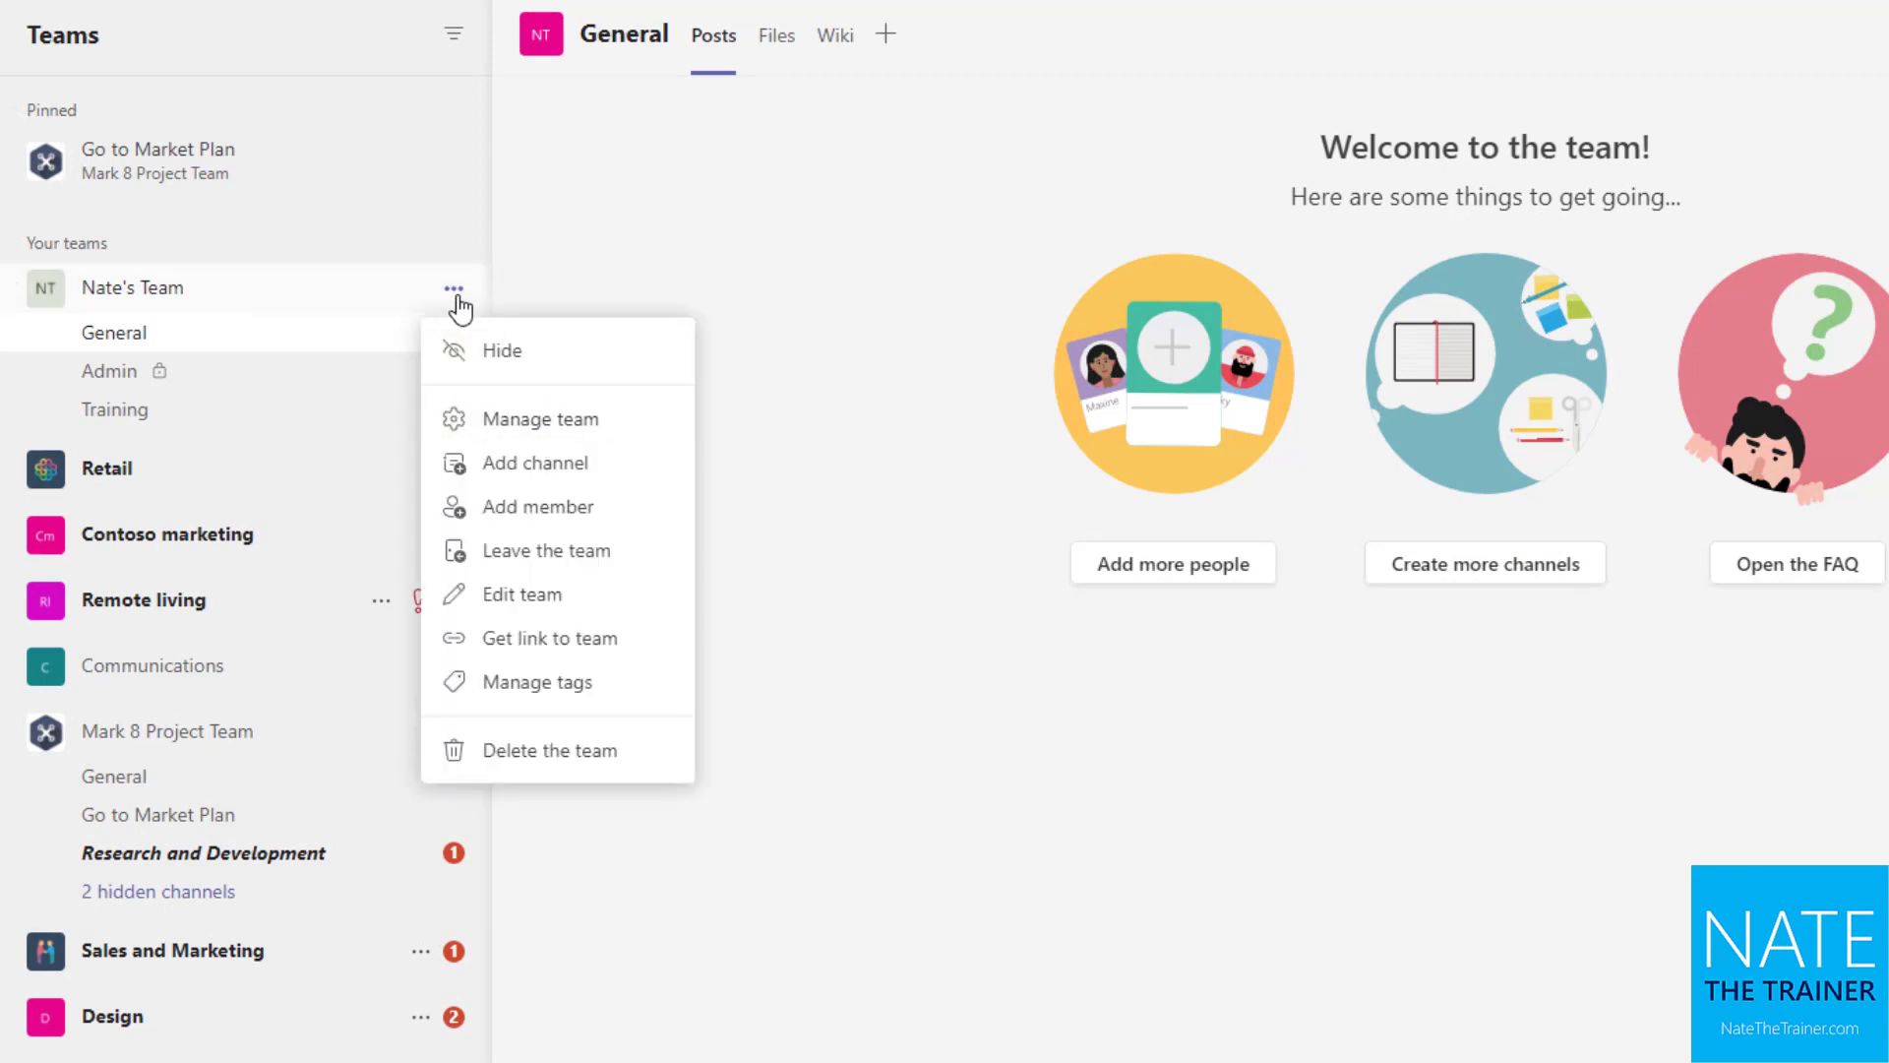
{"action": "left_click", "coordinate": [531, 423]}
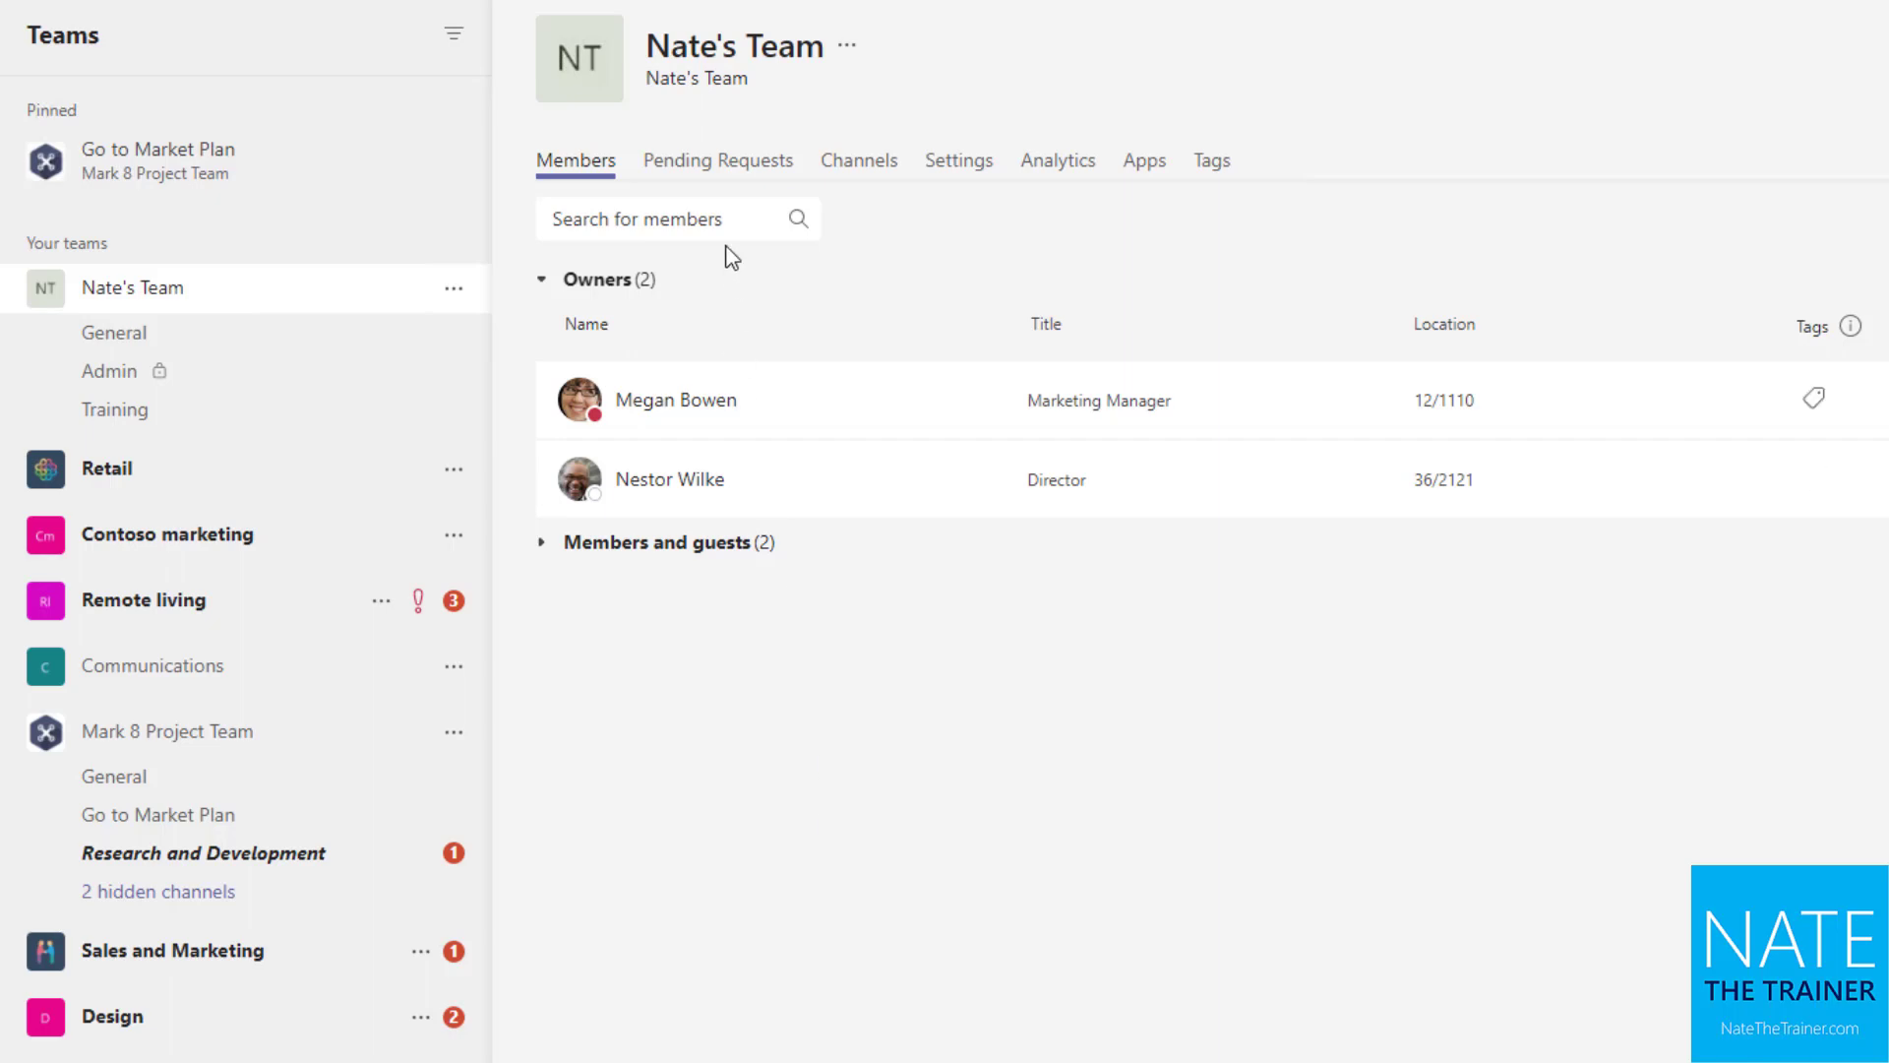
{"action": "left_click", "coordinate": [715, 182]}
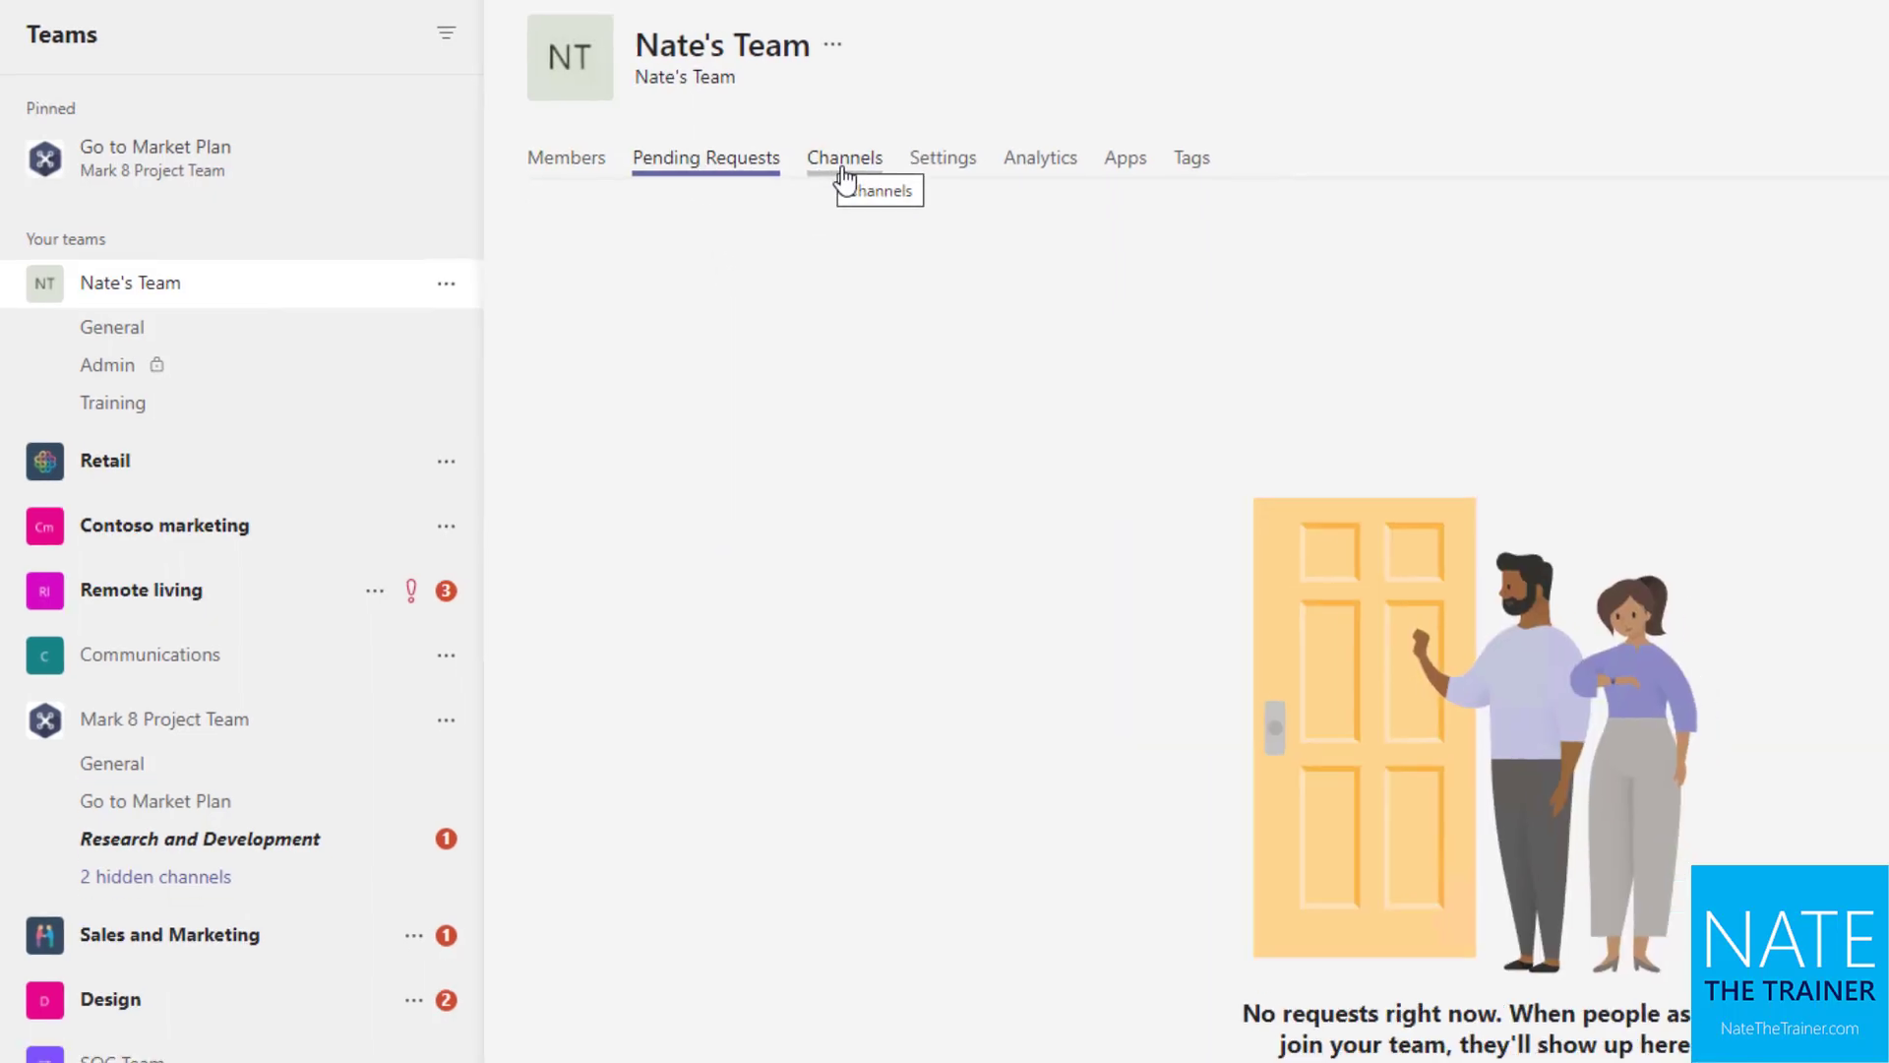
{"action": "left_click", "coordinate": [807, 163]}
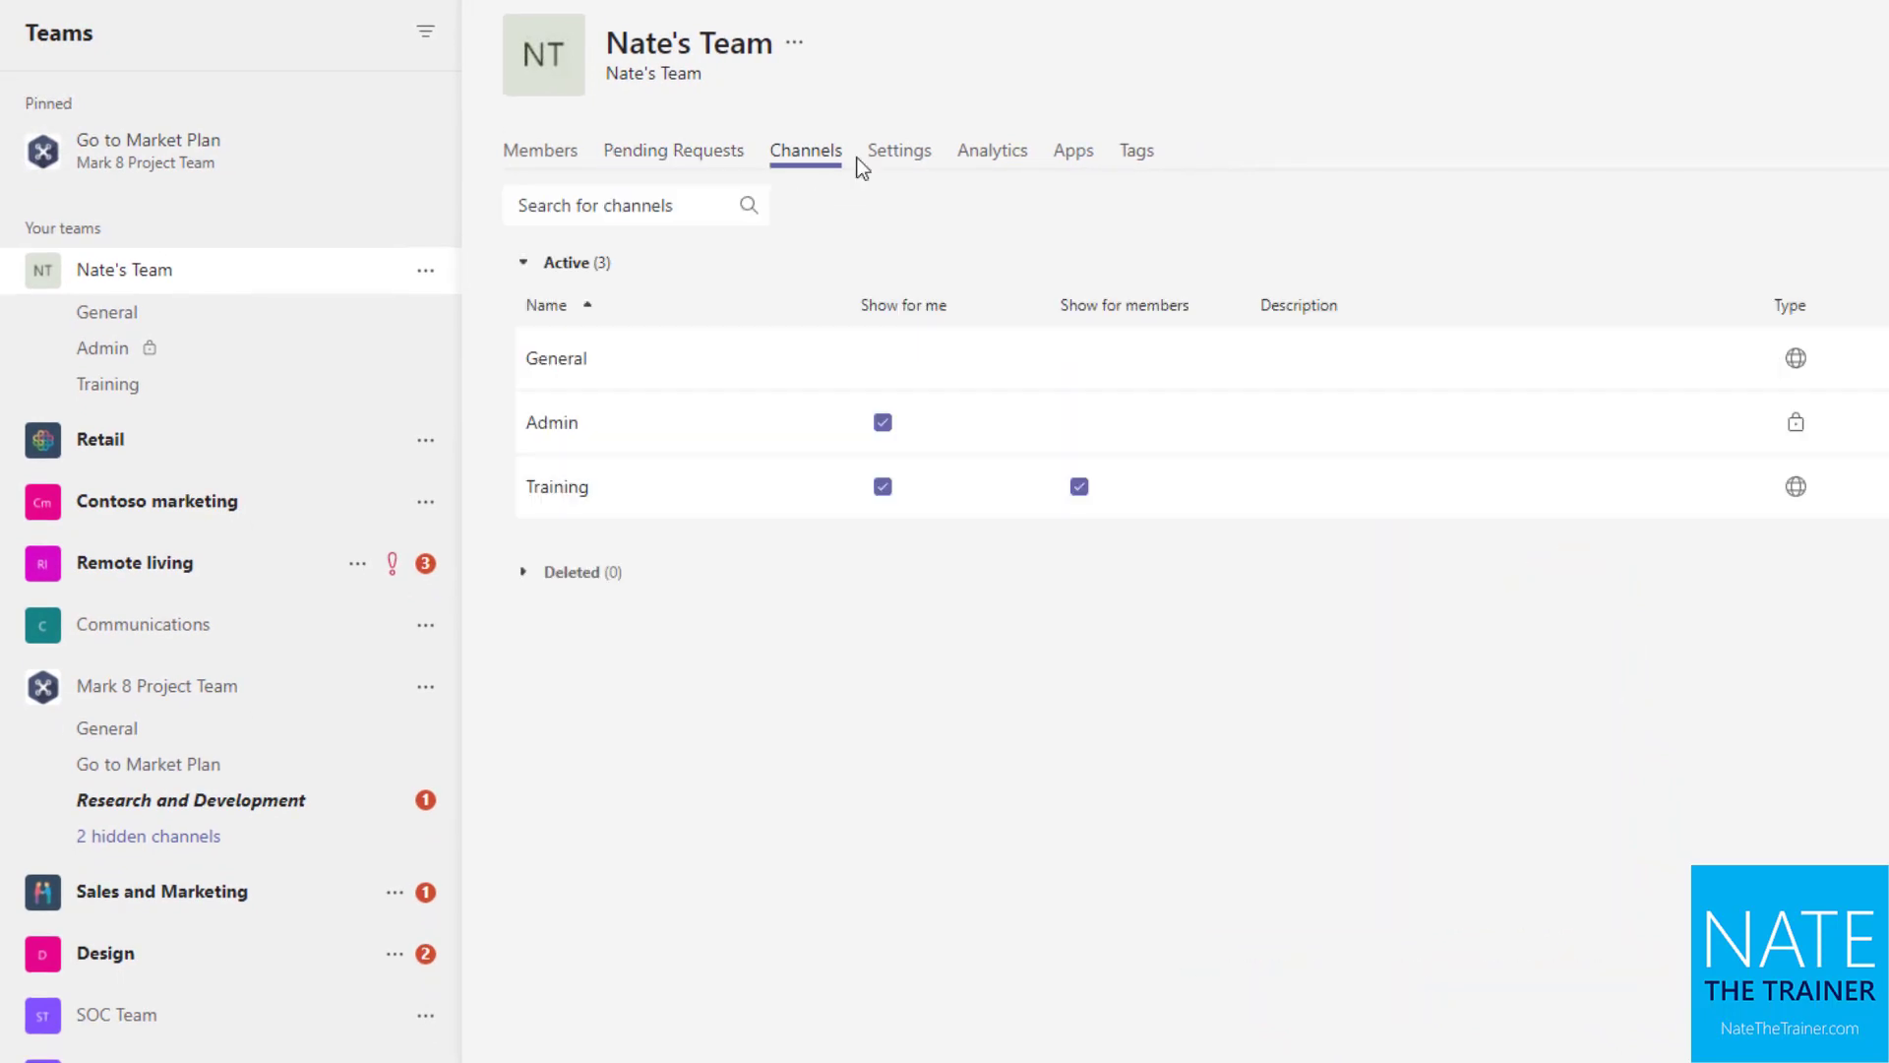
{"action": "left_click", "coordinate": [903, 163]}
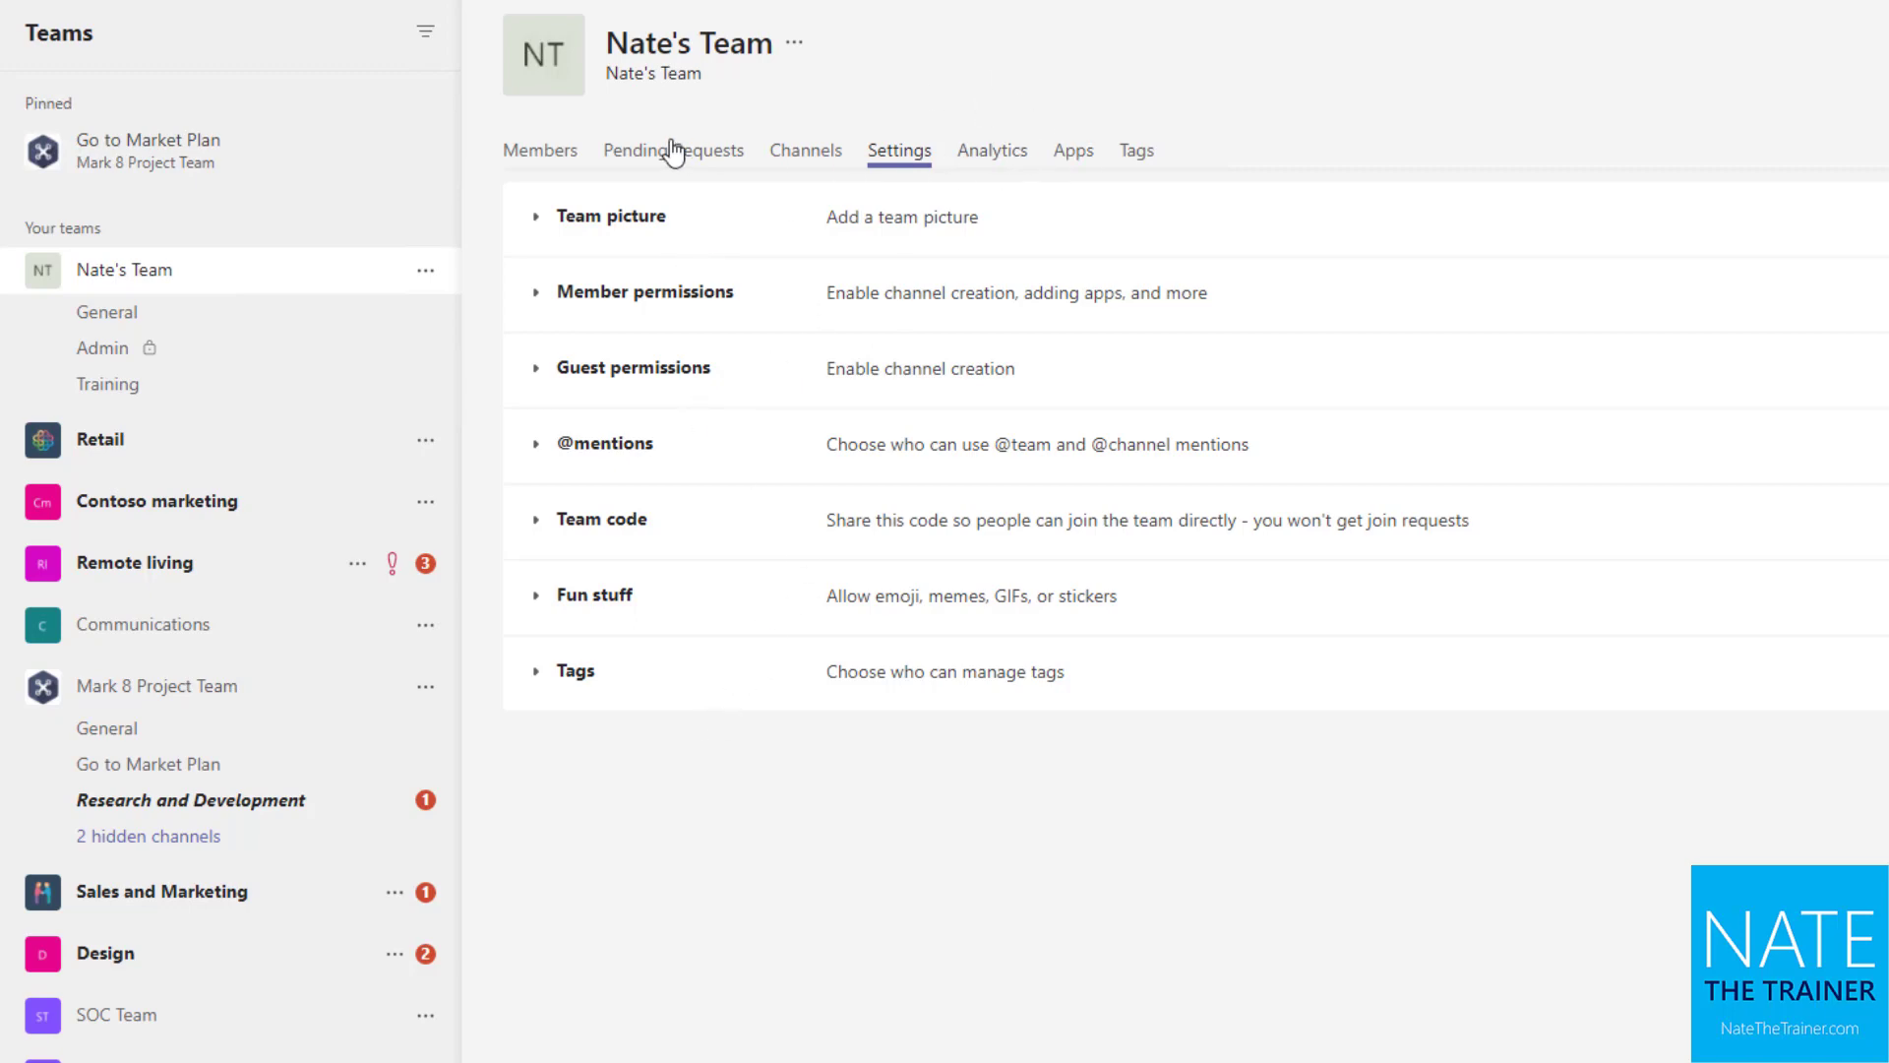
{"action": "left_click", "coordinate": [531, 155]}
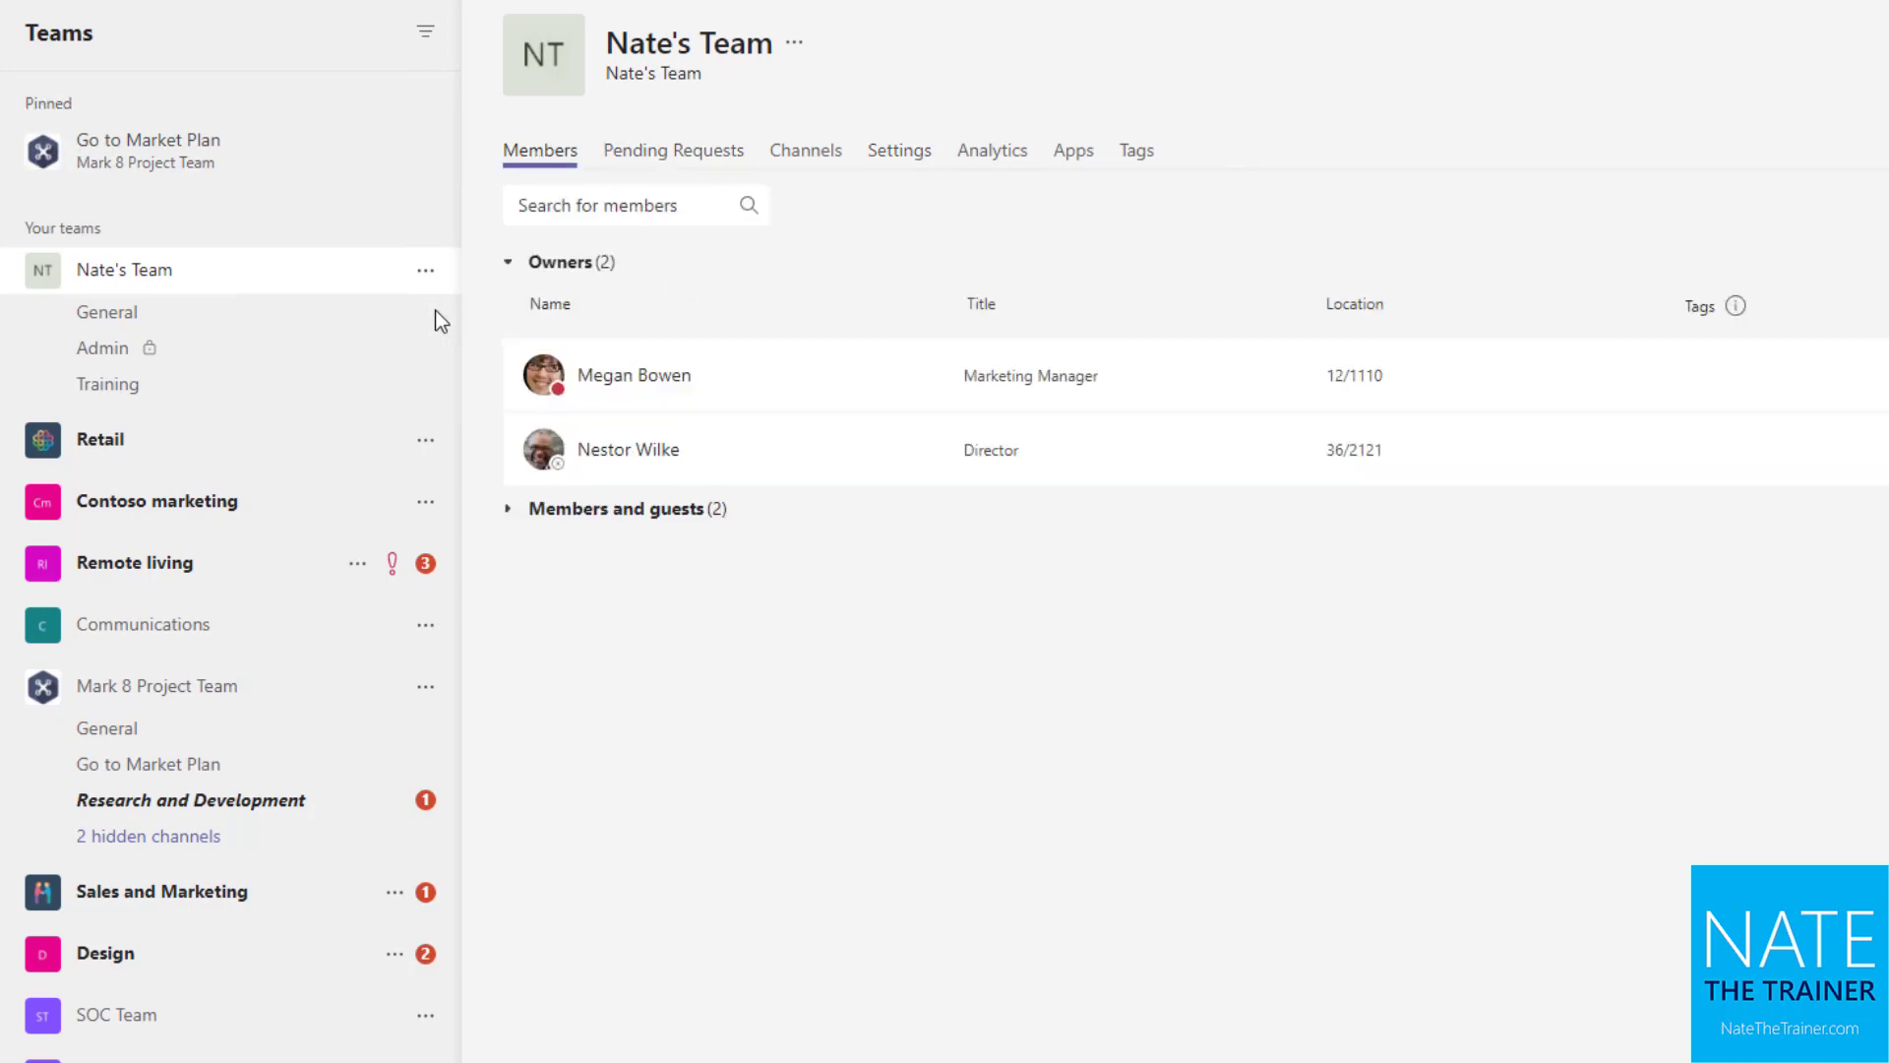
Step: Open the channel management settings for the General channel of Nate's Team
{"action": "left_click", "coordinate": [426, 317]}
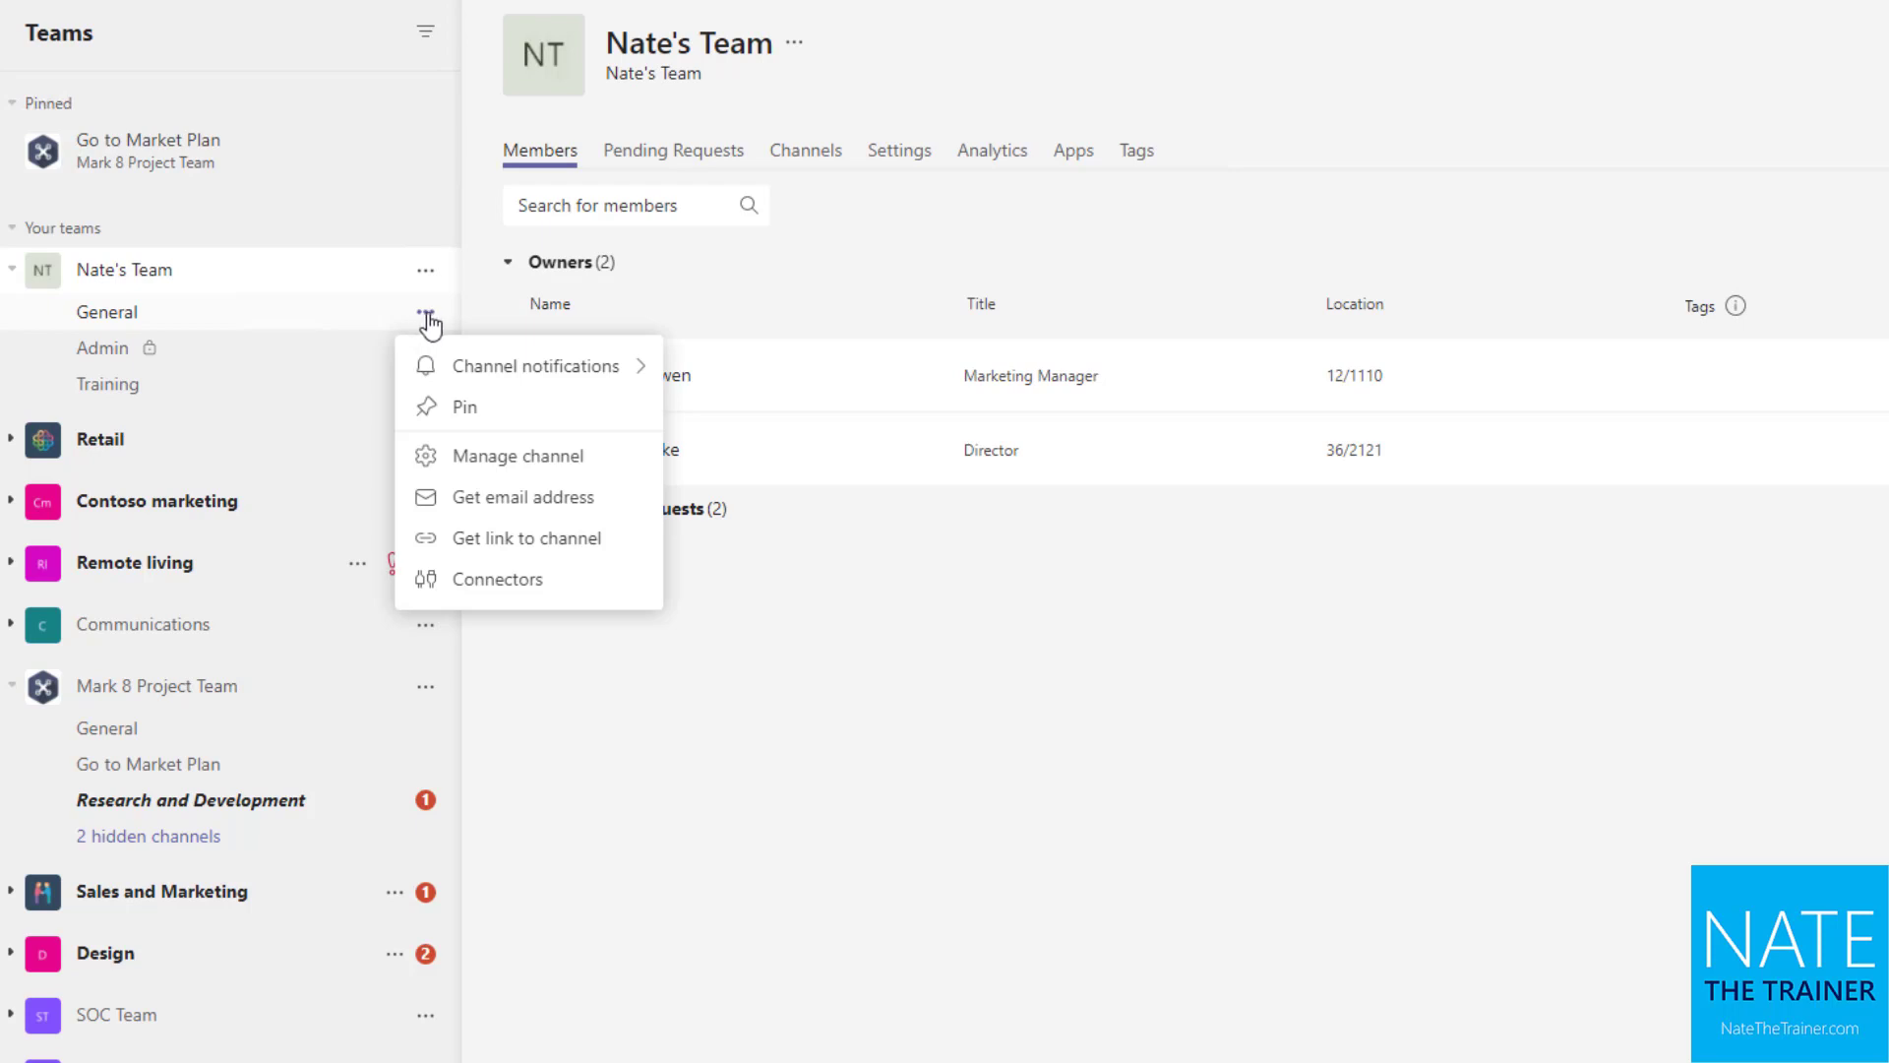
{"action": "left_click", "coordinate": [504, 469]}
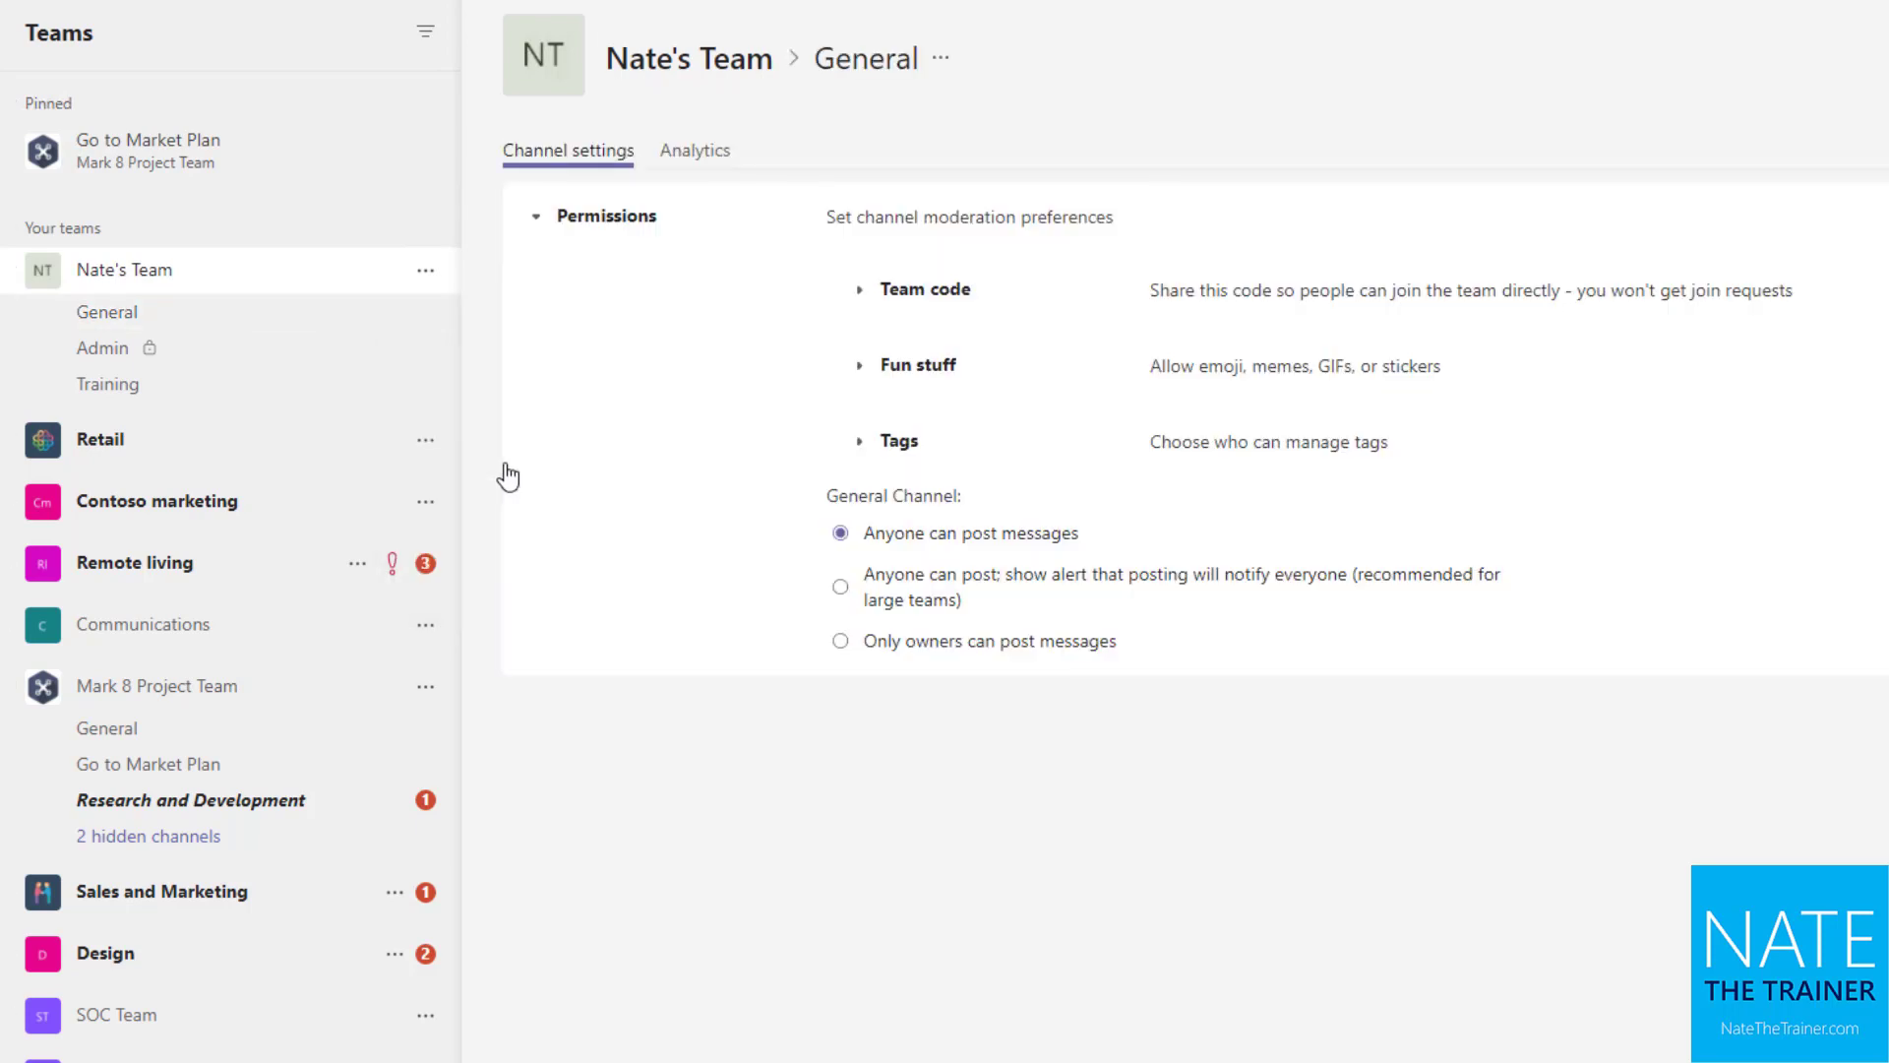